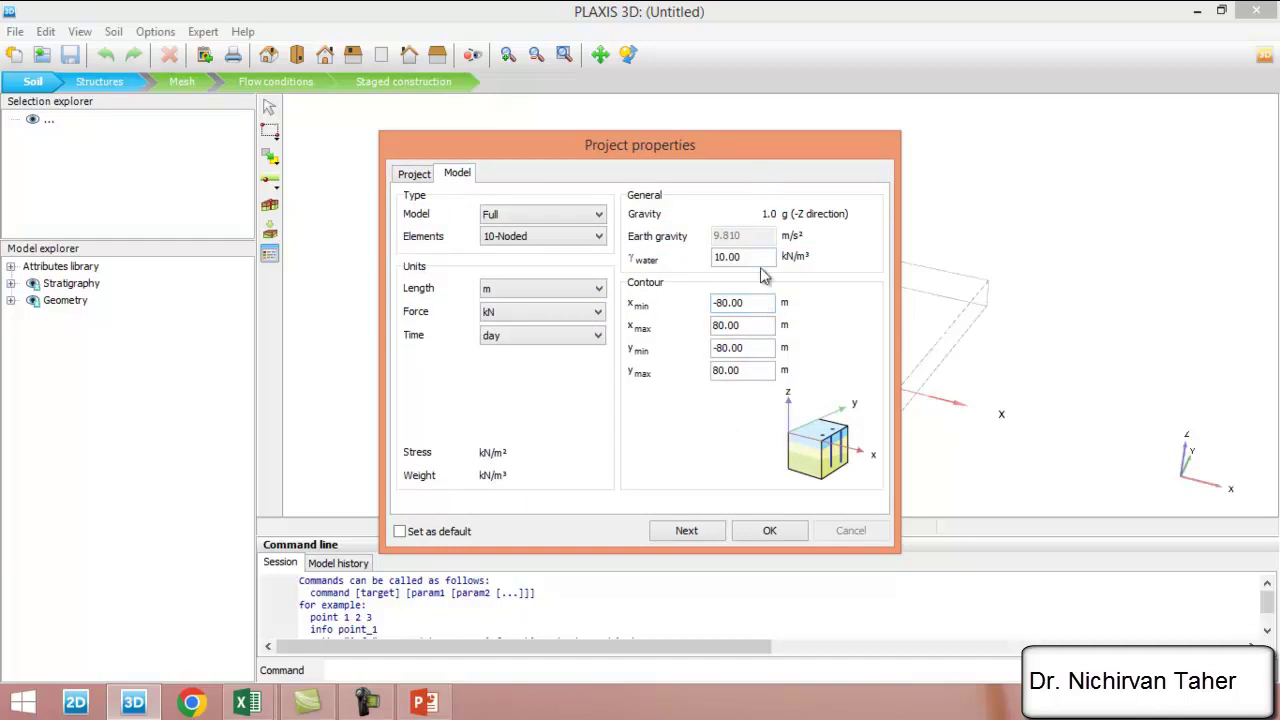
# - Set the soil contour xmin/ymin to -10 and xmax/ymax to 10 m, then accept the project properties
pyautogui.moveTo(760, 154); pyautogui.dragTo(704, 150)
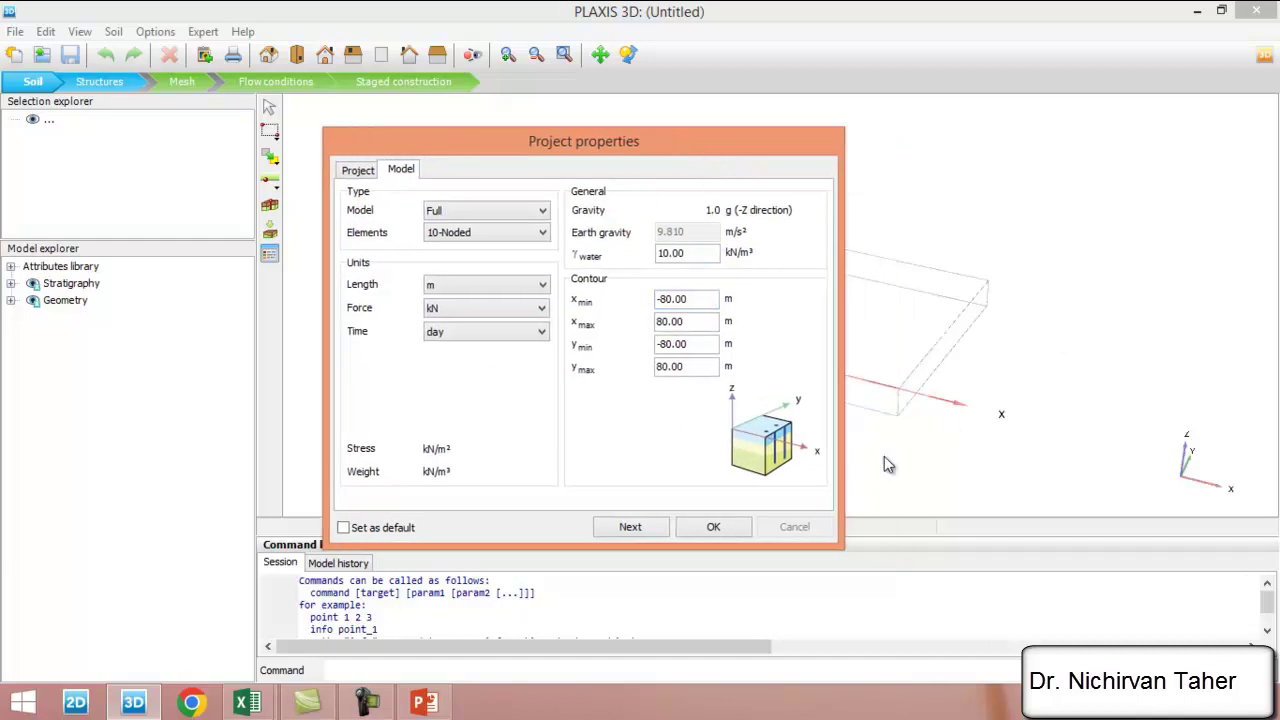
pyautogui.moveTo(704, 300); pyautogui.dragTo(669, 300)
pyautogui.write('10')
pyautogui.press('Tab')
pyautogui.write('10')
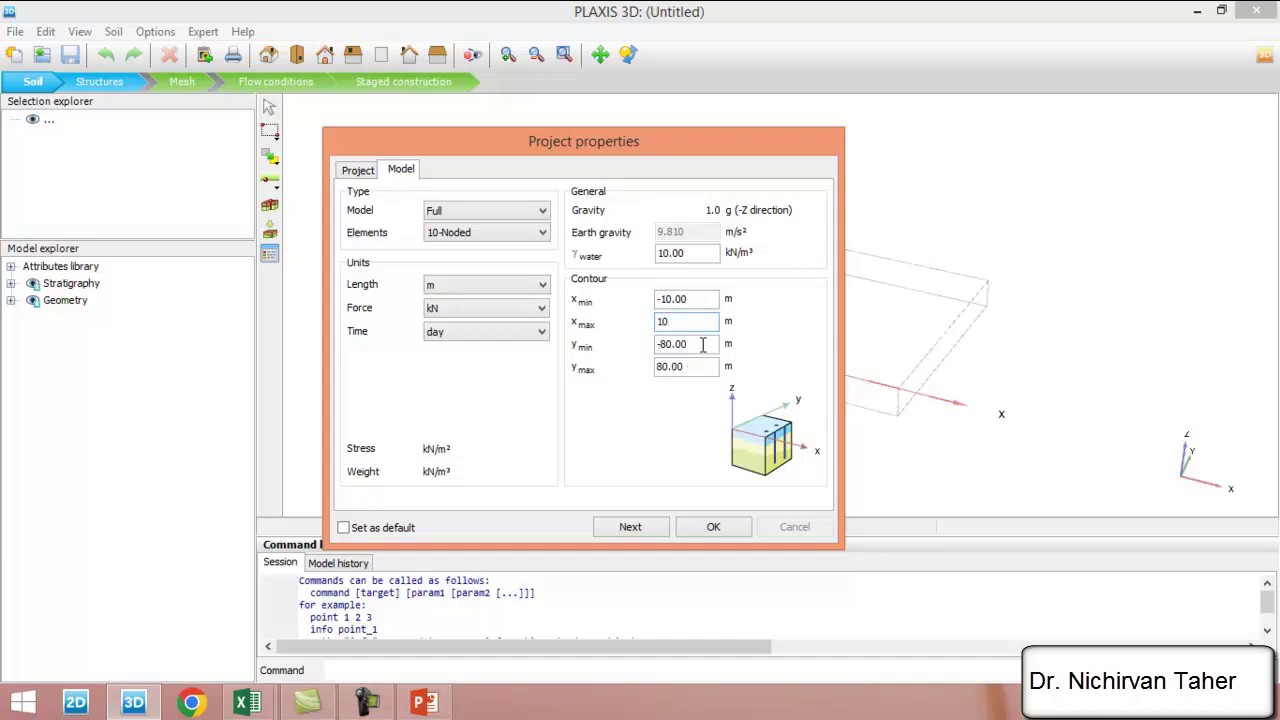
pyautogui.moveTo(702, 344); pyautogui.dragTo(666, 352)
pyautogui.write('10')
pyautogui.press('Tab')
pyautogui.write('10')
pyautogui.click(716, 529)
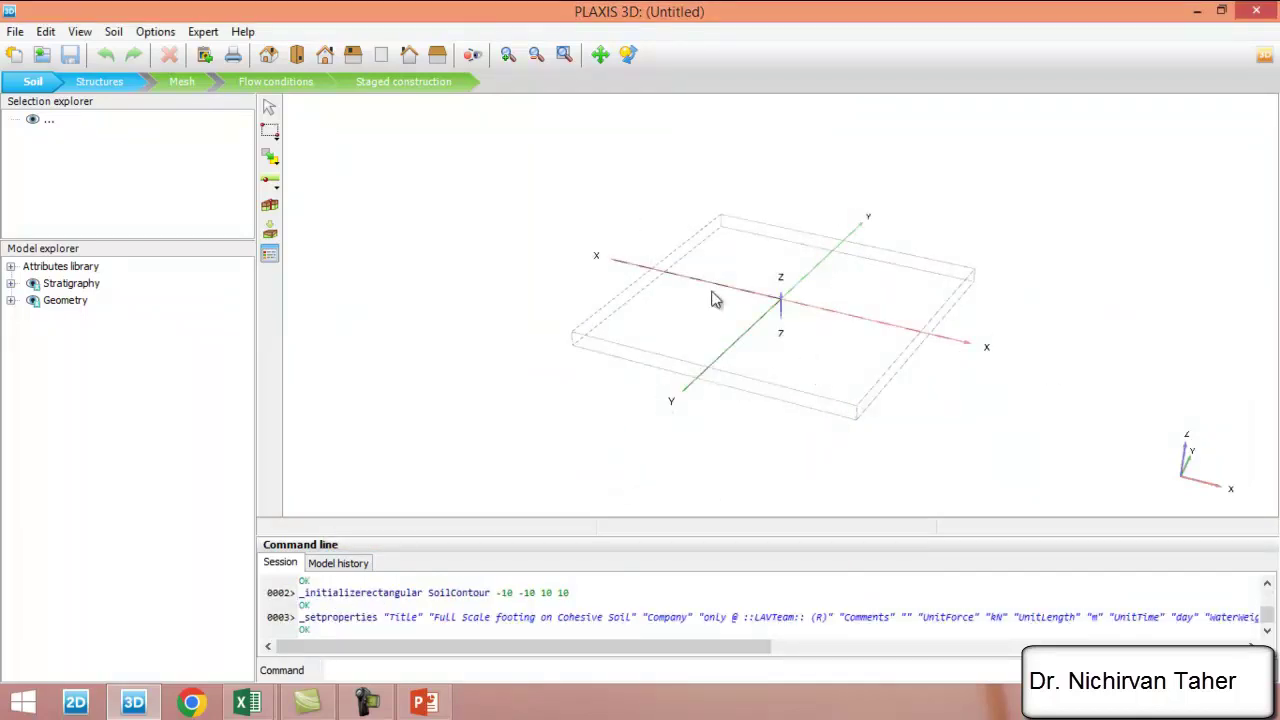
# - Place Borehole_1 at corner (-10, -10) and add one soil layer to it
pyautogui.click(270, 207)
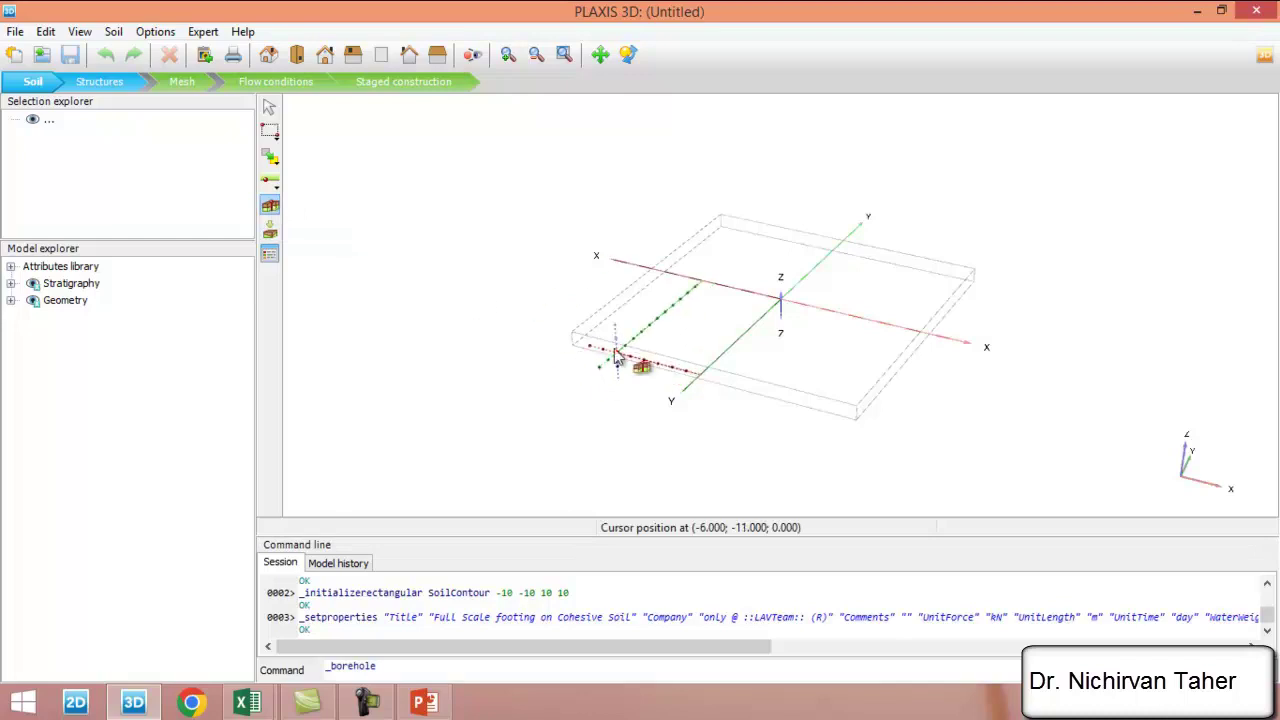
pyautogui.scroll(2, 560, 330)
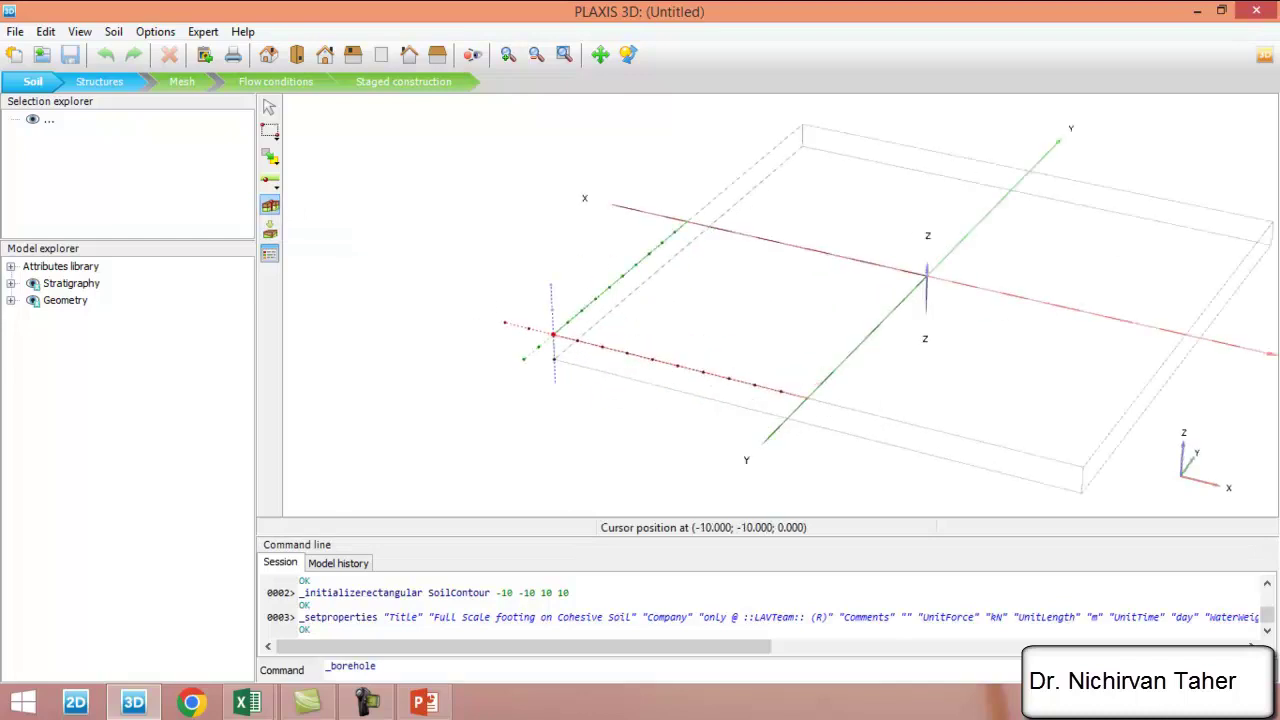
pyautogui.click(552, 335)
pyautogui.click(462, 156)
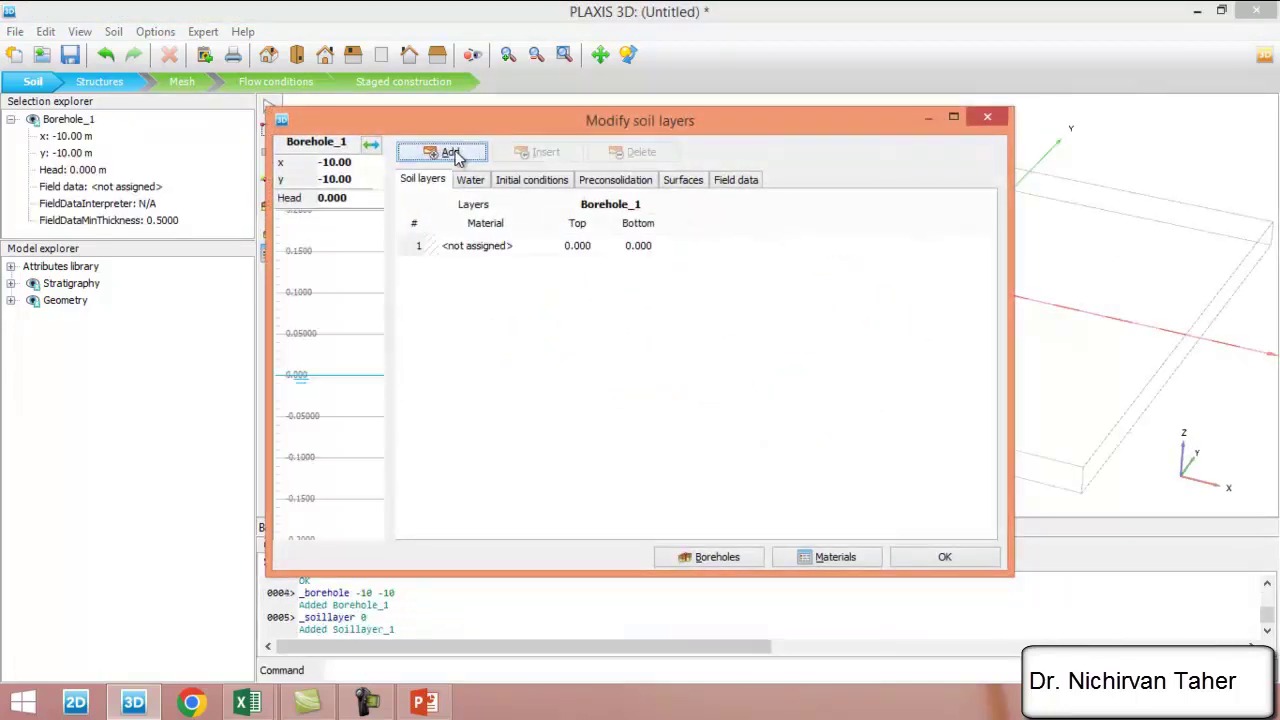
# - Give soil layer 1 a top of 10 m and a bottom of 0 m, then bring up the material sets
pyautogui.moveTo(654, 128); pyautogui.dragTo(666, 133)
pyautogui.click(596, 256)
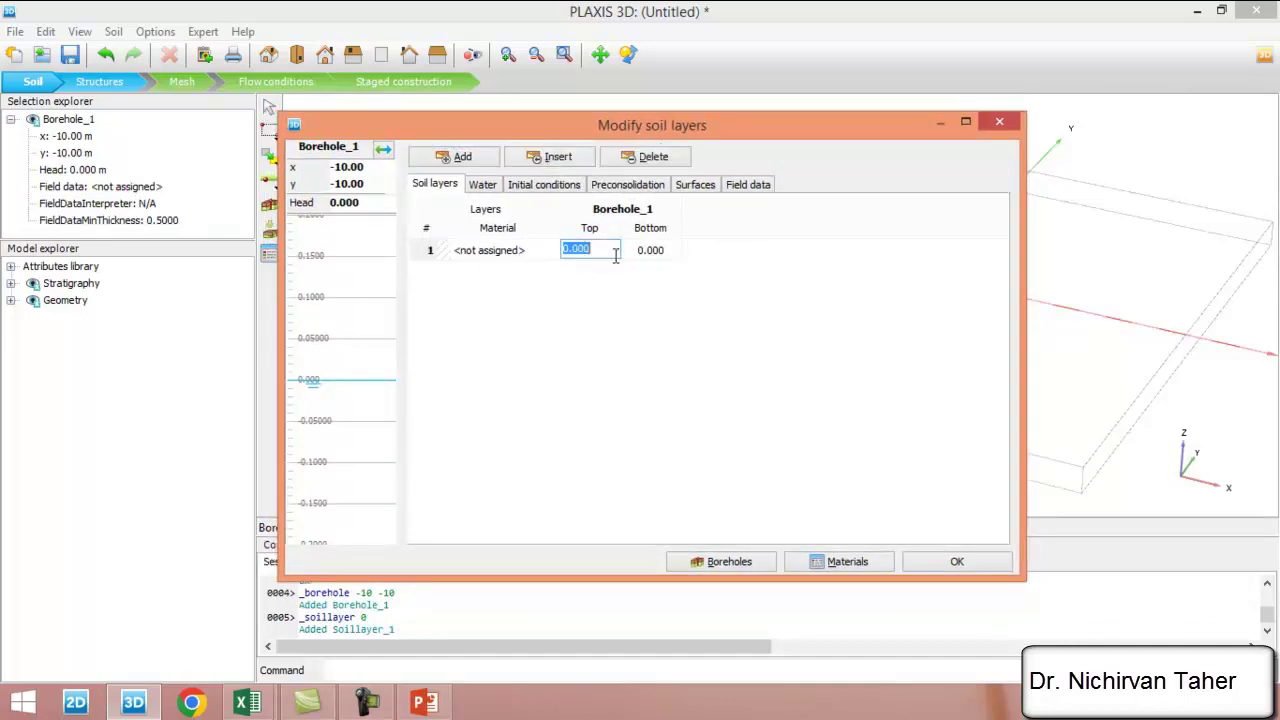
pyautogui.write('10')
pyautogui.click(660, 252)
pyautogui.moveTo(770, 138); pyautogui.dragTo(668, 205)
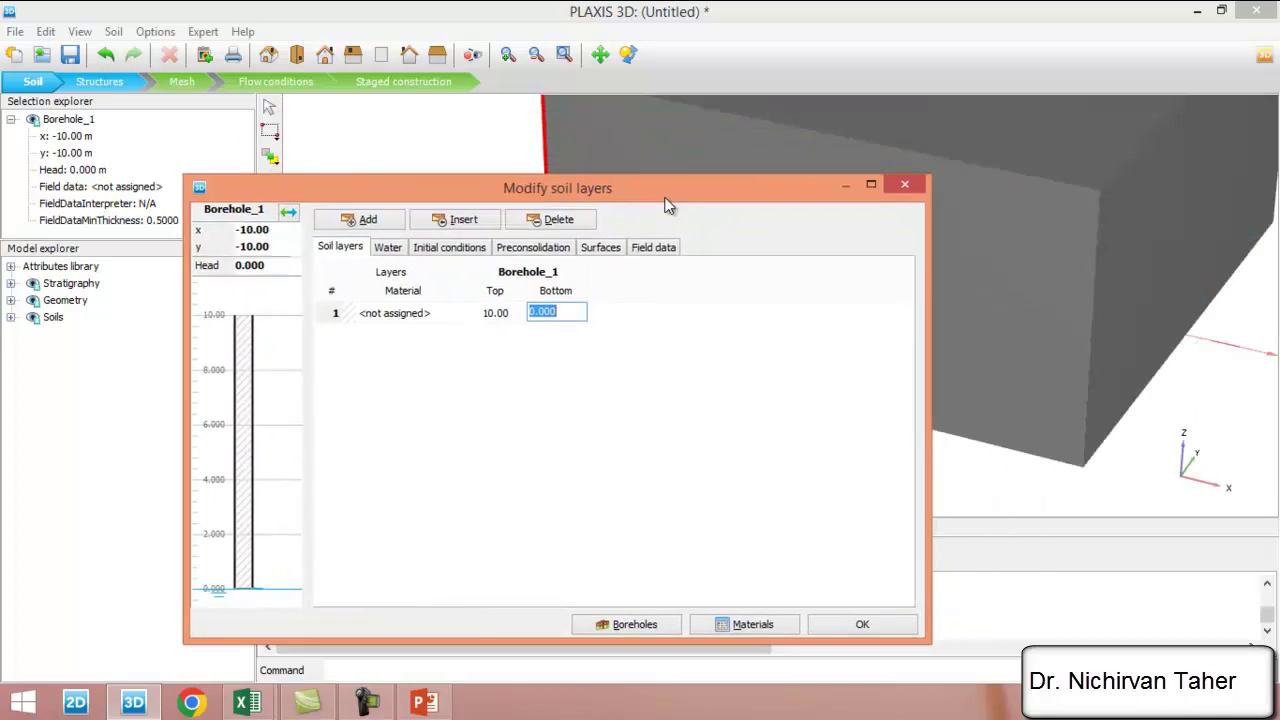
pyautogui.moveTo(468, 195); pyautogui.dragTo(489, 175)
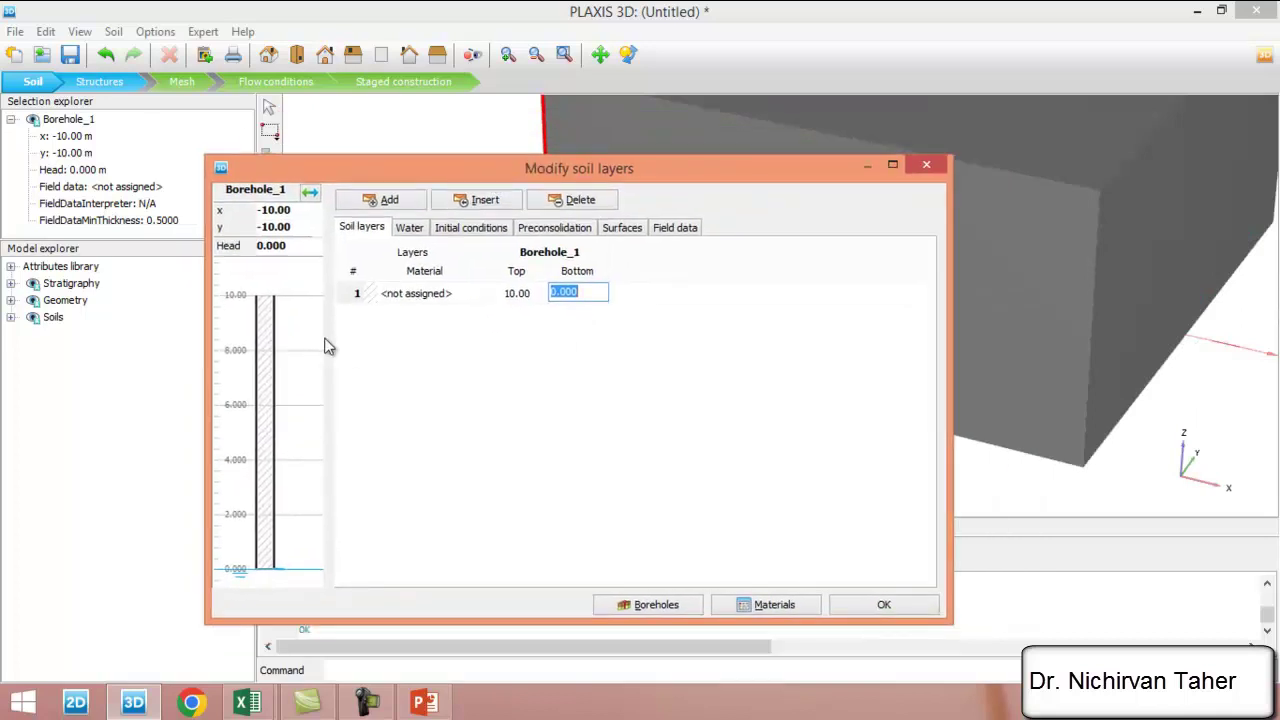
pyautogui.doubleClick(288, 246)
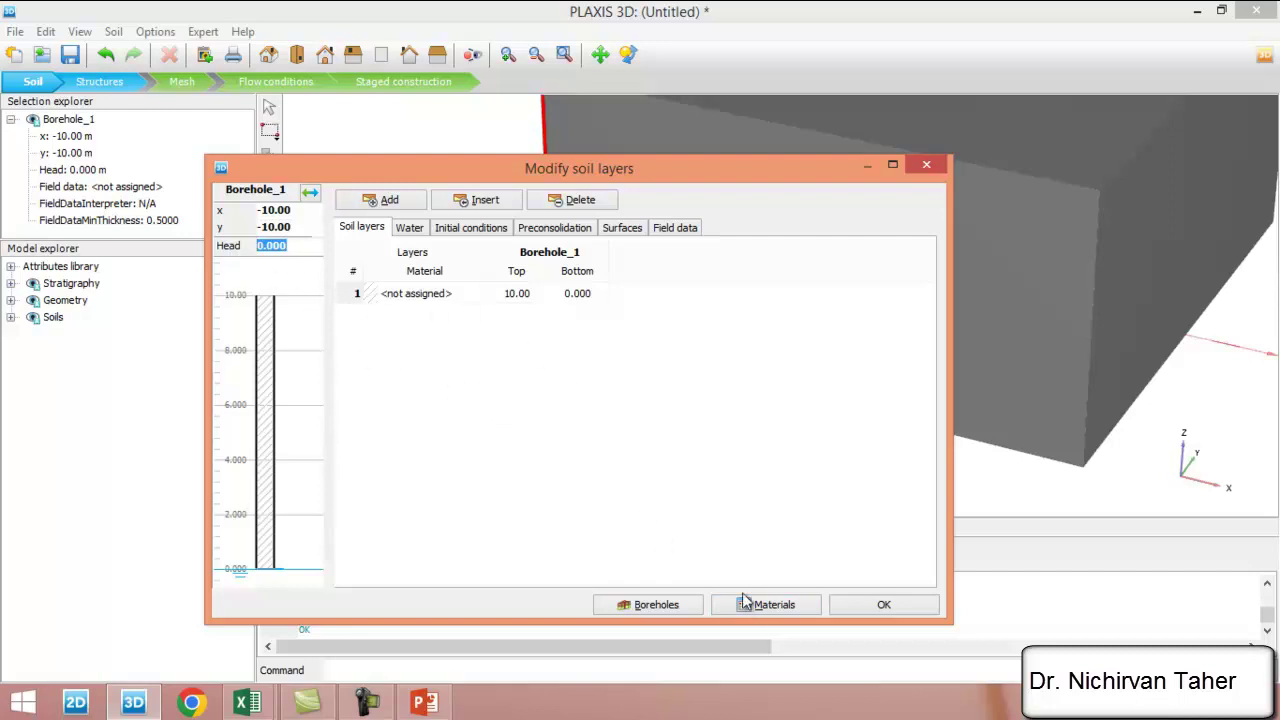
pyautogui.click(791, 607)
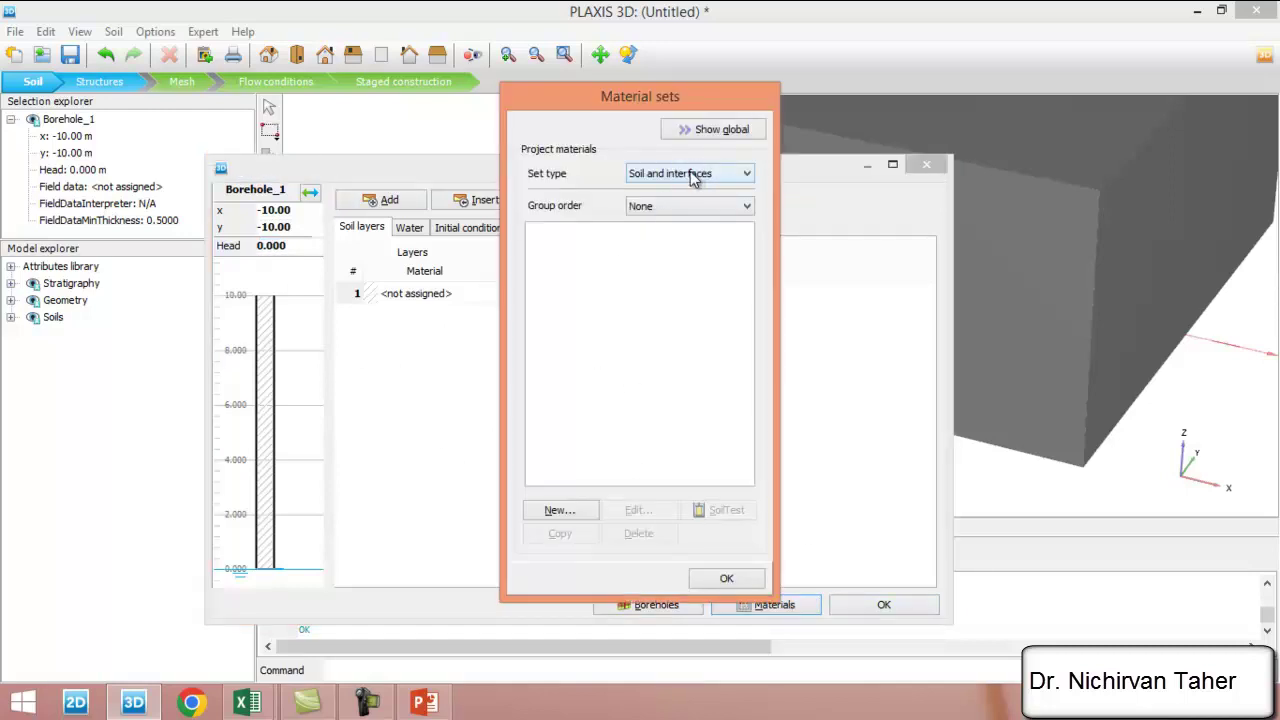
# - Create a Mohr-Coulomb soil material 'Cohesive Soil' and review its drainage type options
pyautogui.click(696, 179)
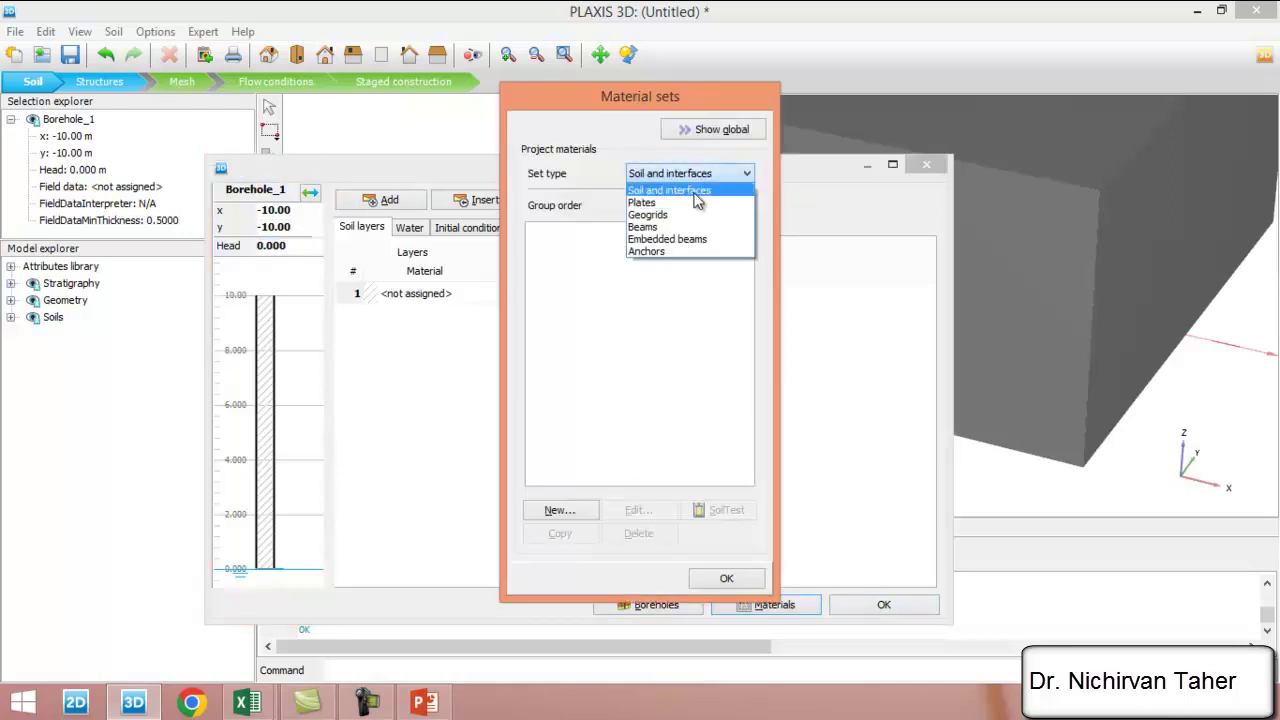
pyautogui.click(690, 192)
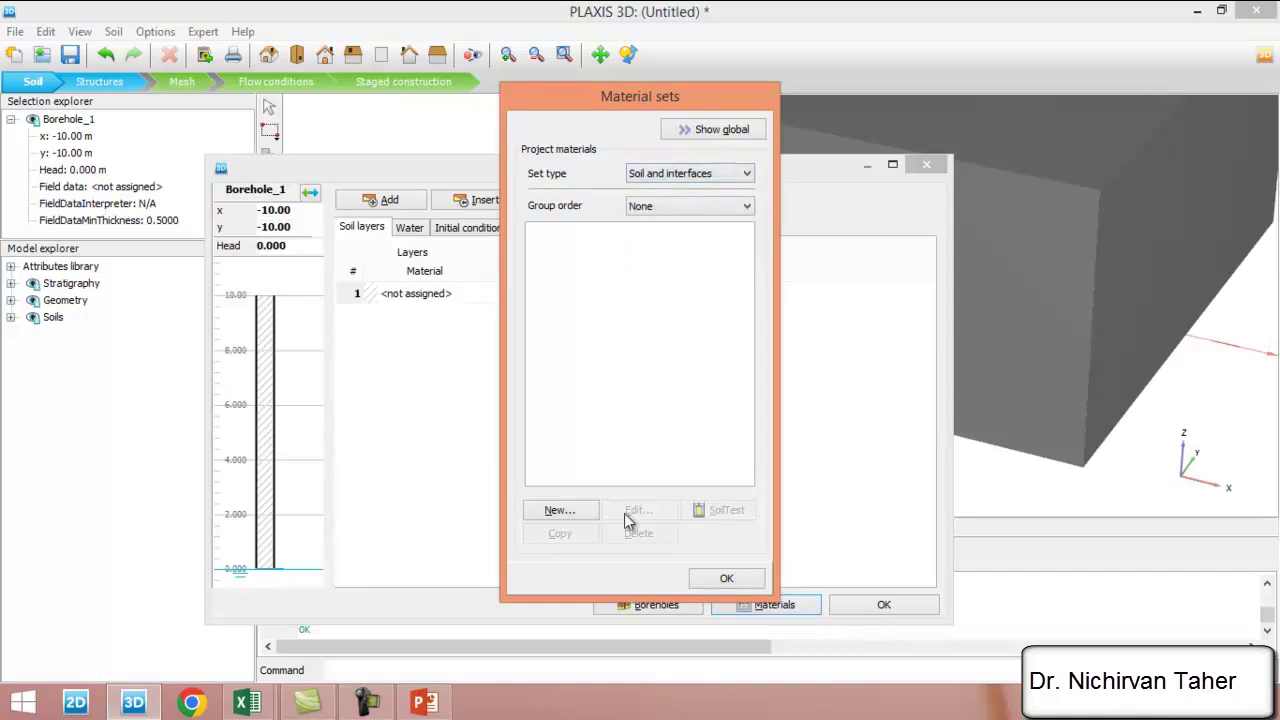
pyautogui.click(560, 511)
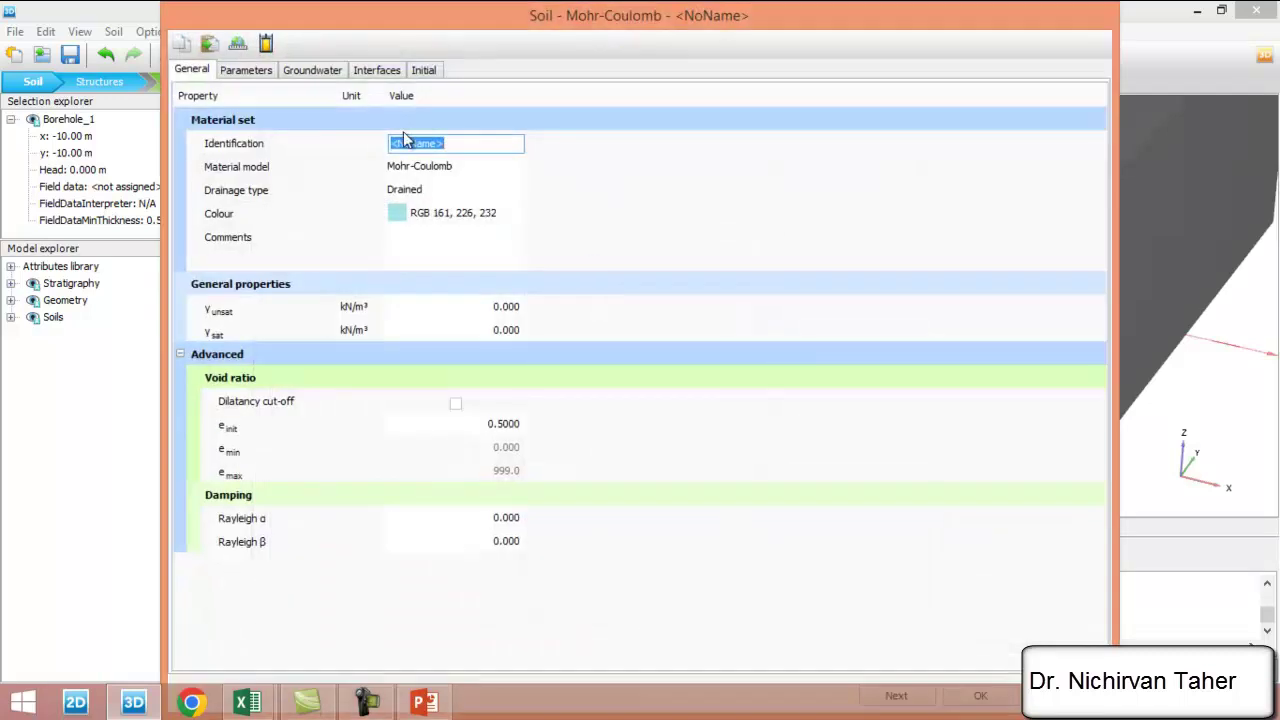
pyautogui.write('C')
pyautogui.write('ohesive Soil')
pyautogui.click(456, 171)
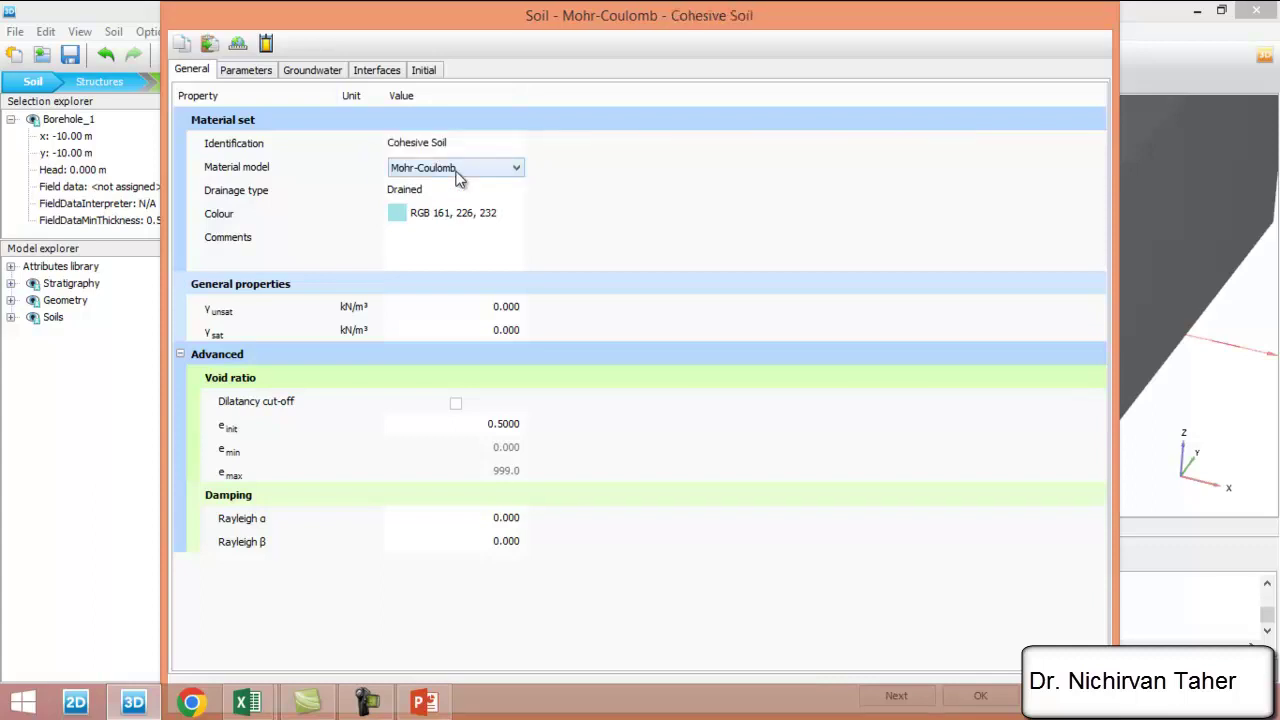
pyautogui.click(429, 193)
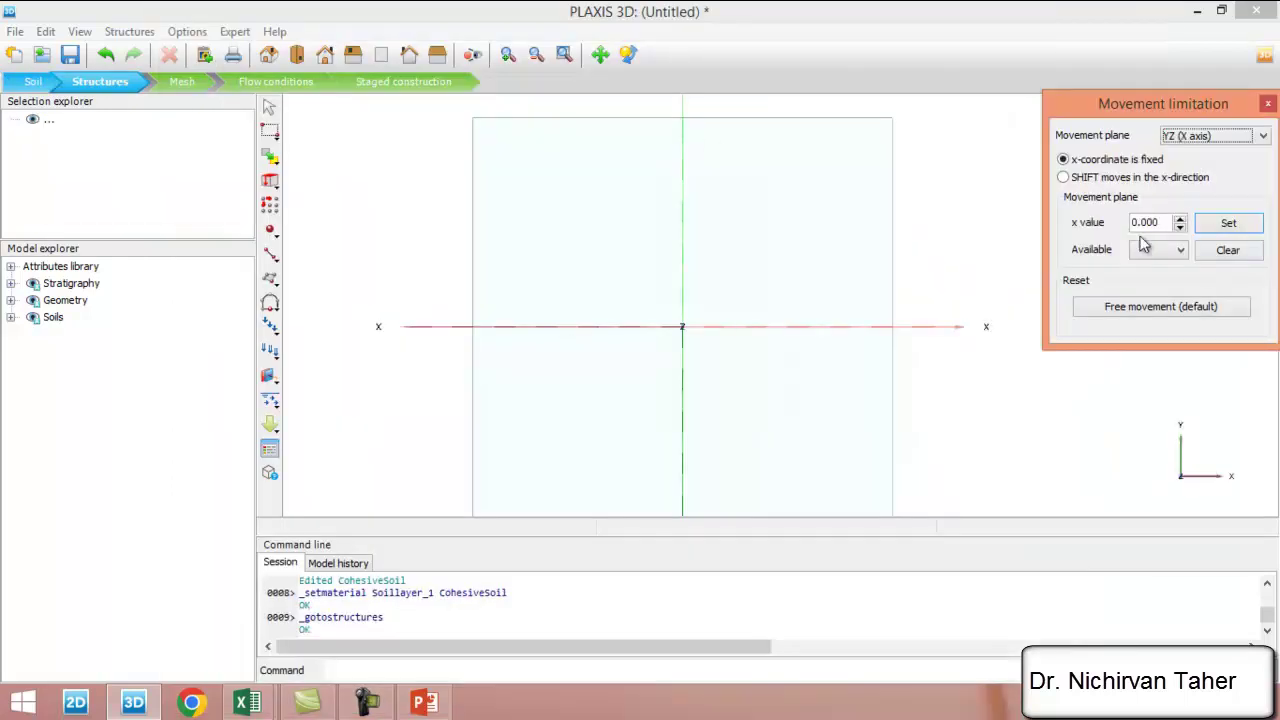
# - Limit drawing to the XY plane at z = 10 in a top view and bring up the surface tools
pyautogui.click(297, 57)
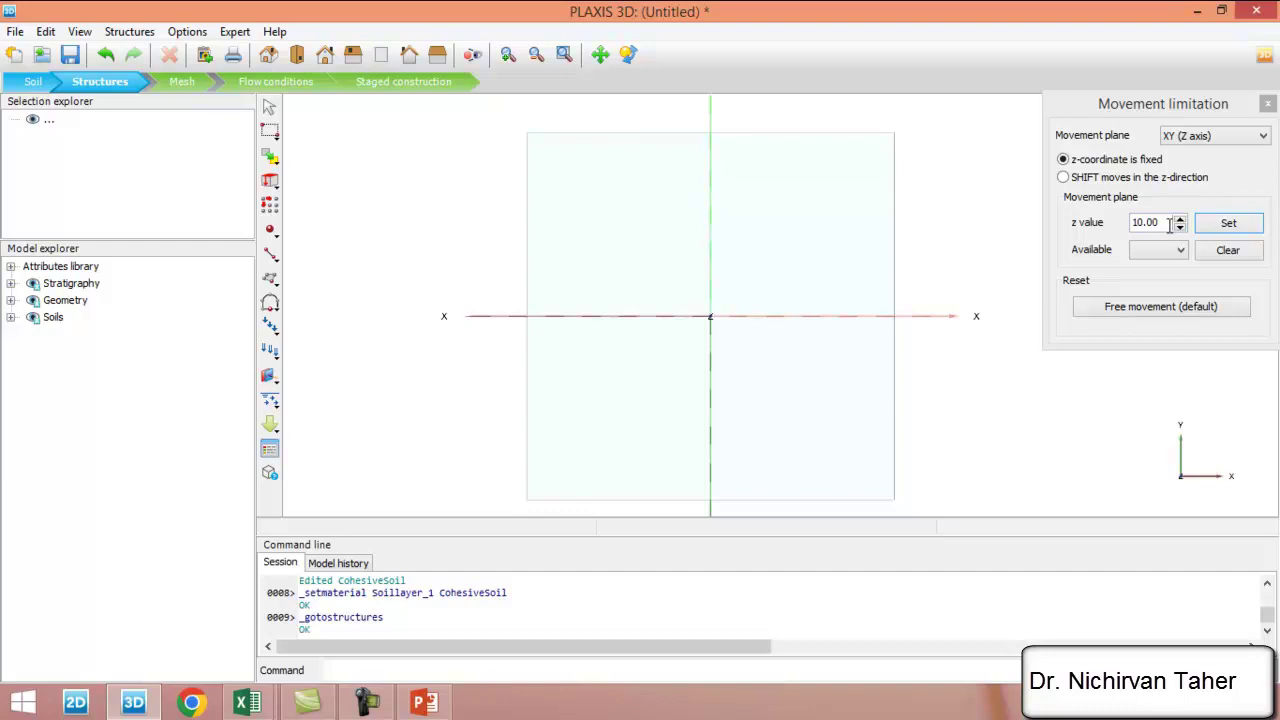
pyautogui.click(266, 55)
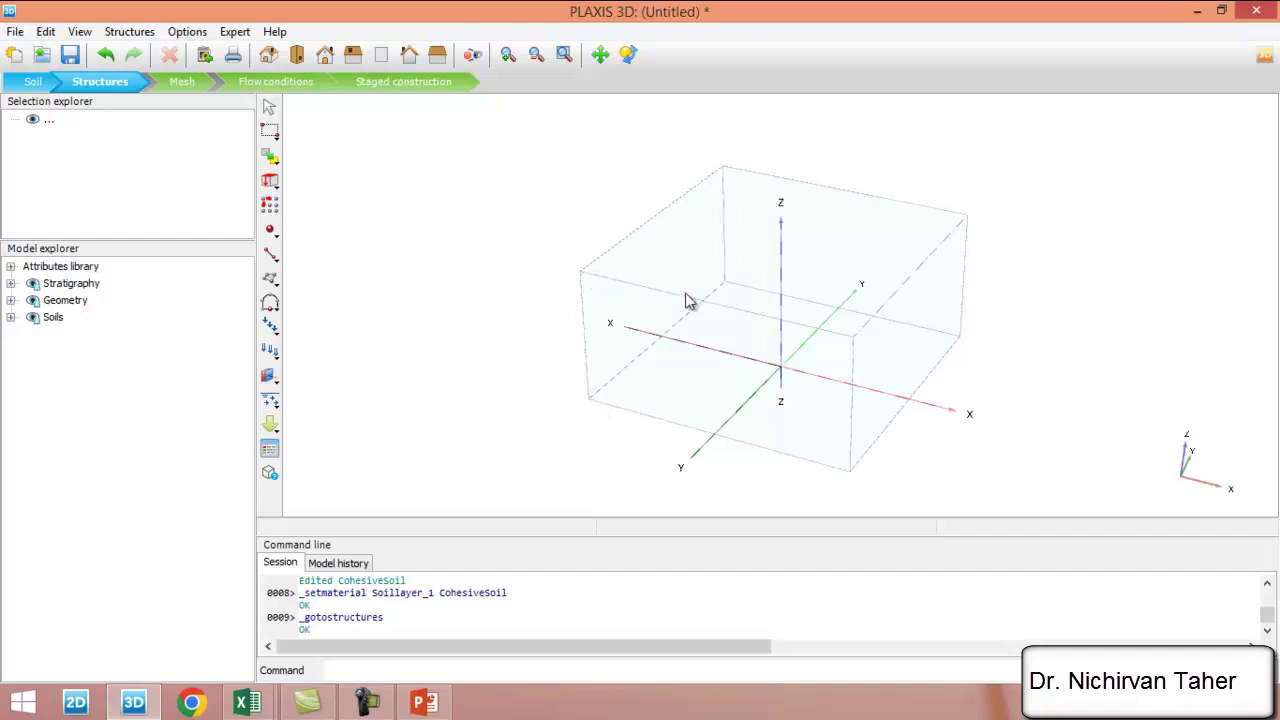
pyautogui.click(297, 56)
pyautogui.scroll(2, 700, 297)
pyautogui.scroll(-2, 677, 306)
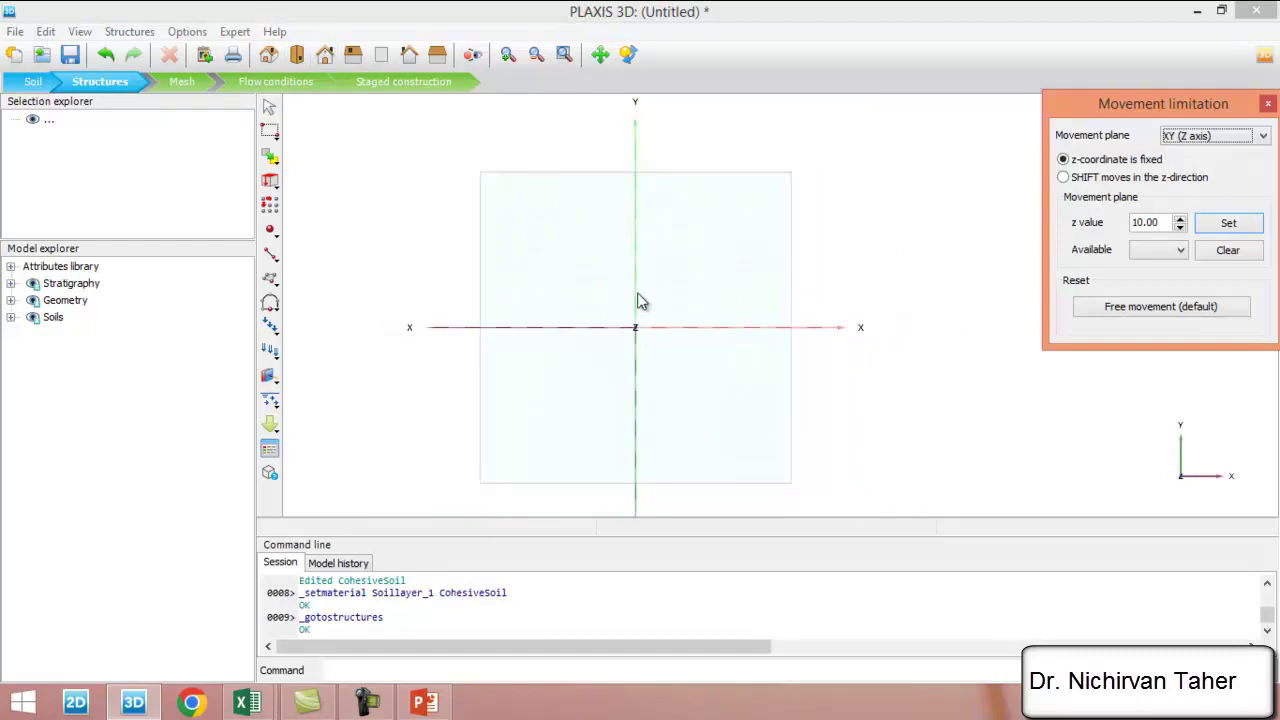
pyautogui.scroll(4, 734, 226)
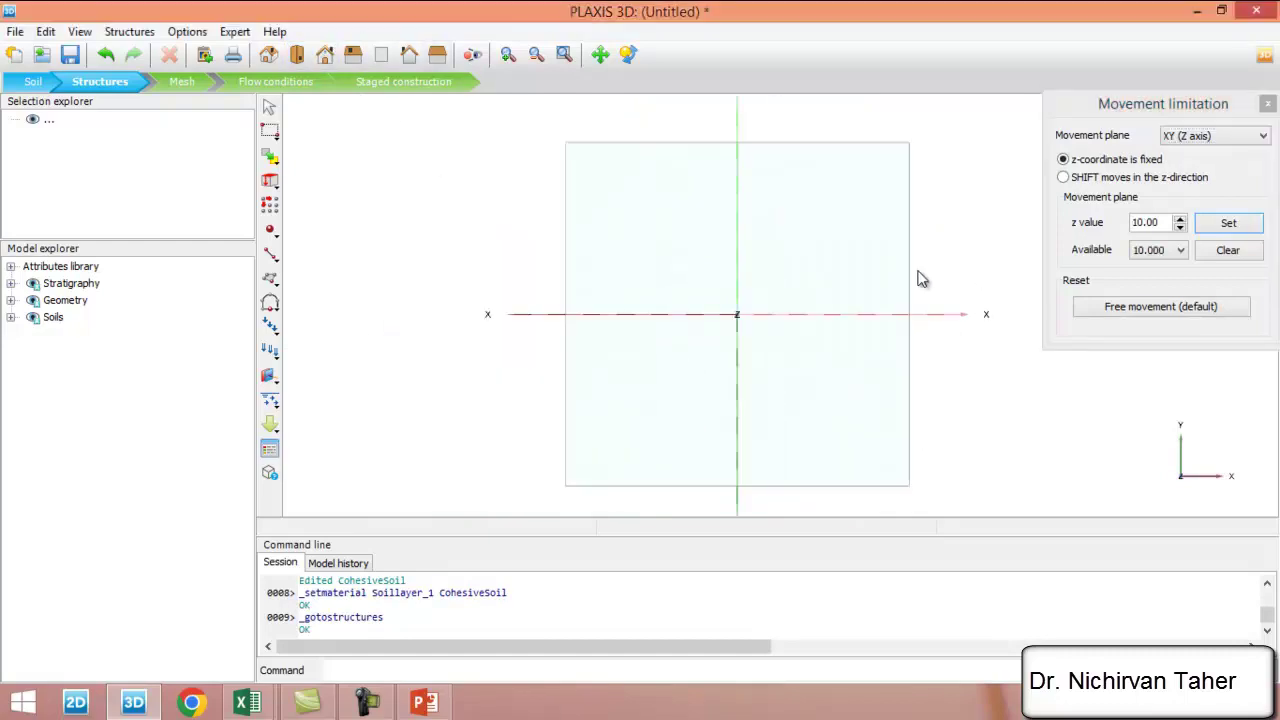
pyautogui.scroll(-2, 560, 330)
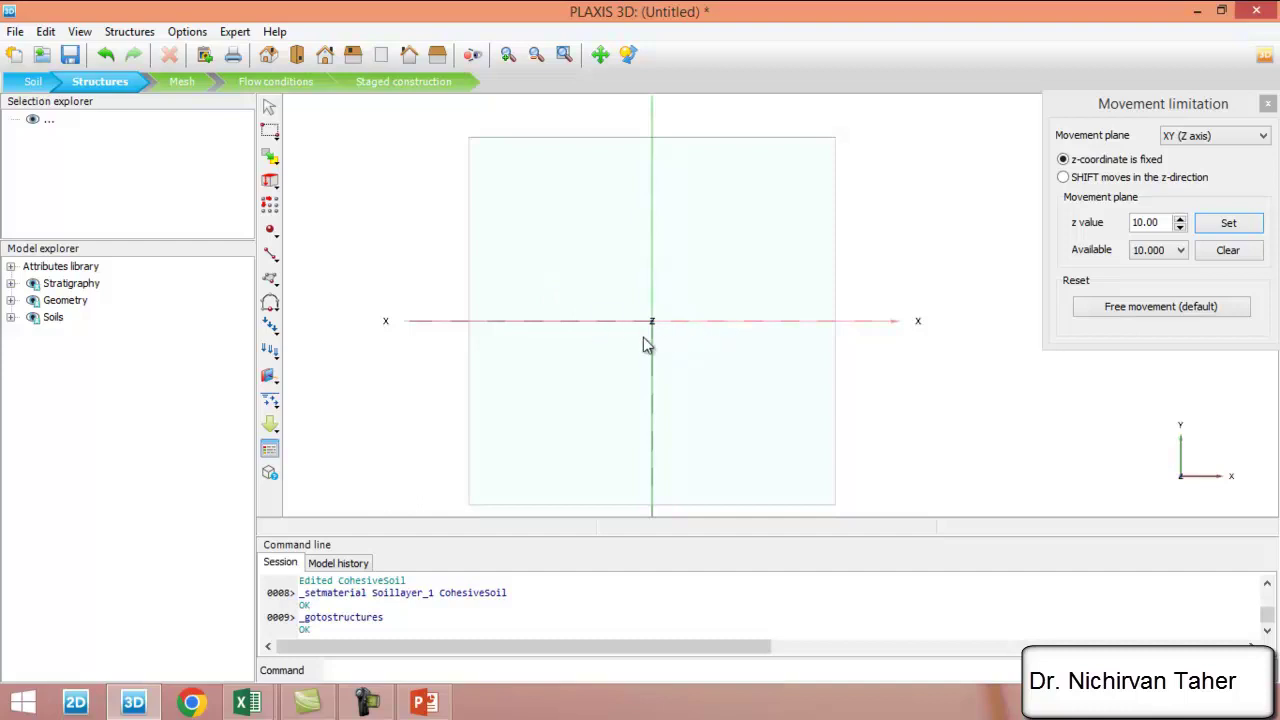
pyautogui.scroll(1, 703, 317)
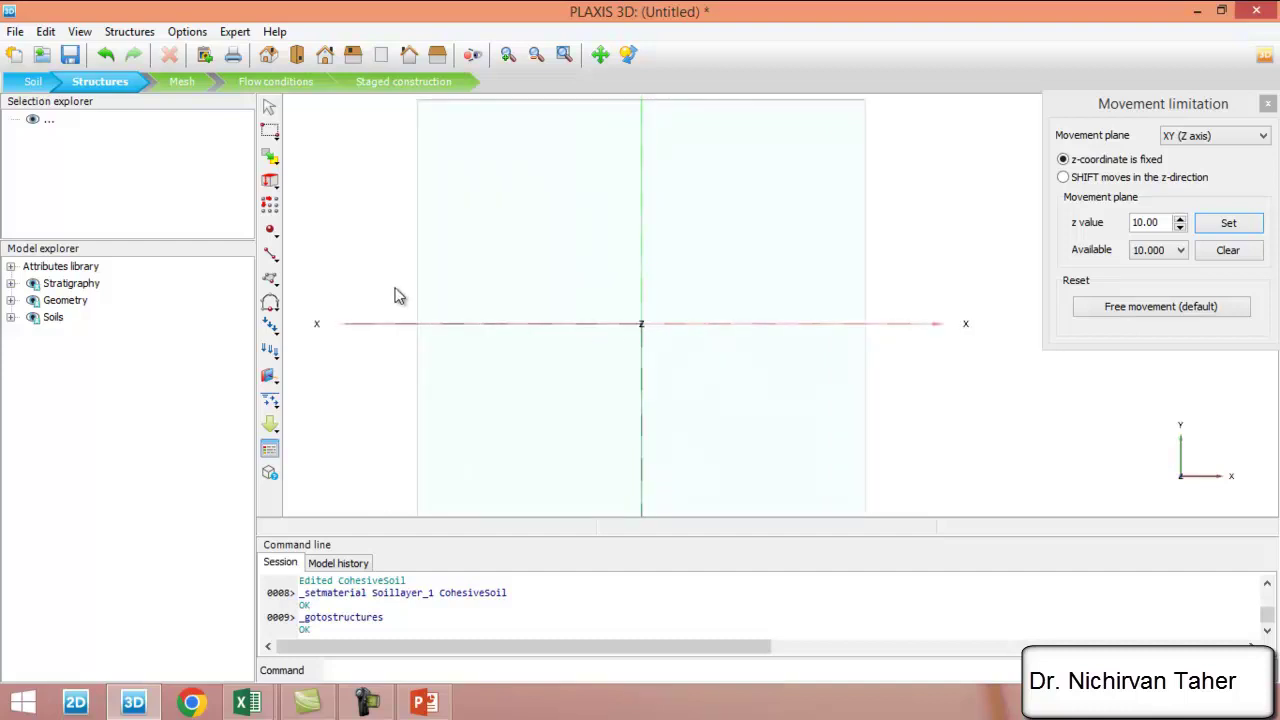
pyautogui.click(269, 279)
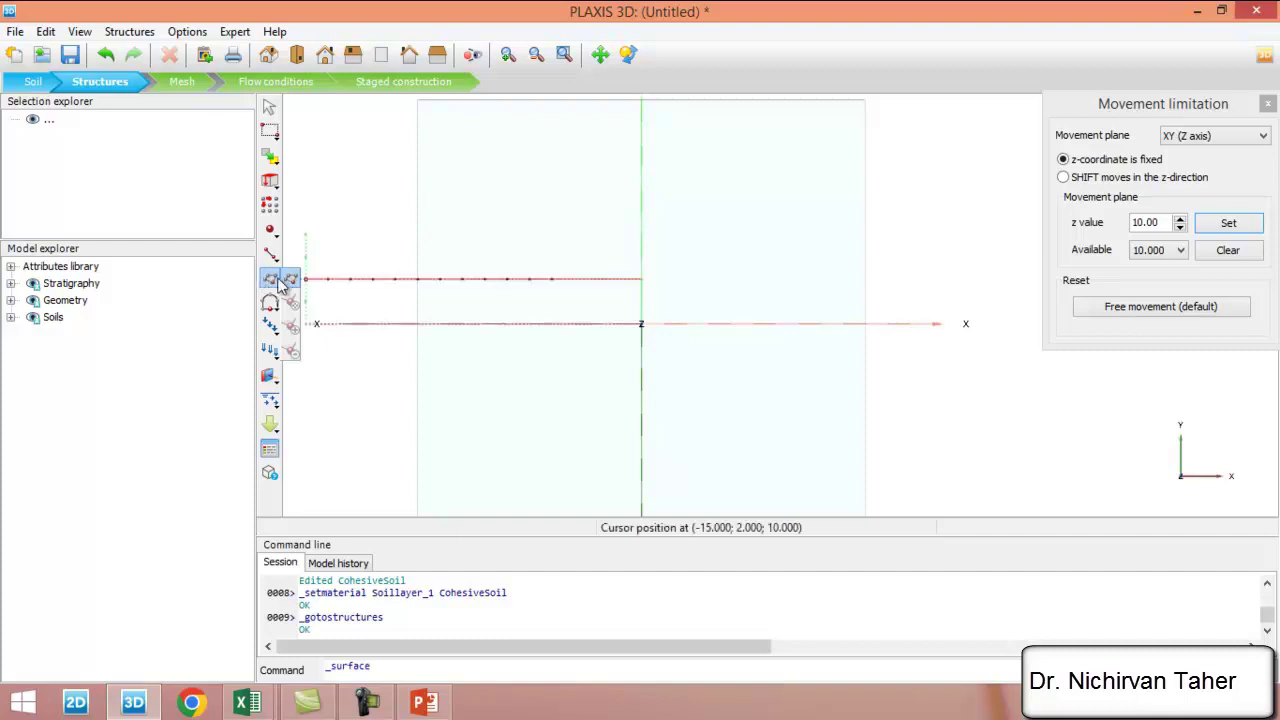
# - Change the visualization grid spacing to 0.5 m while surface drawing is active
pyautogui.click(291, 280)
pyautogui.scroll(3, 618, 346)
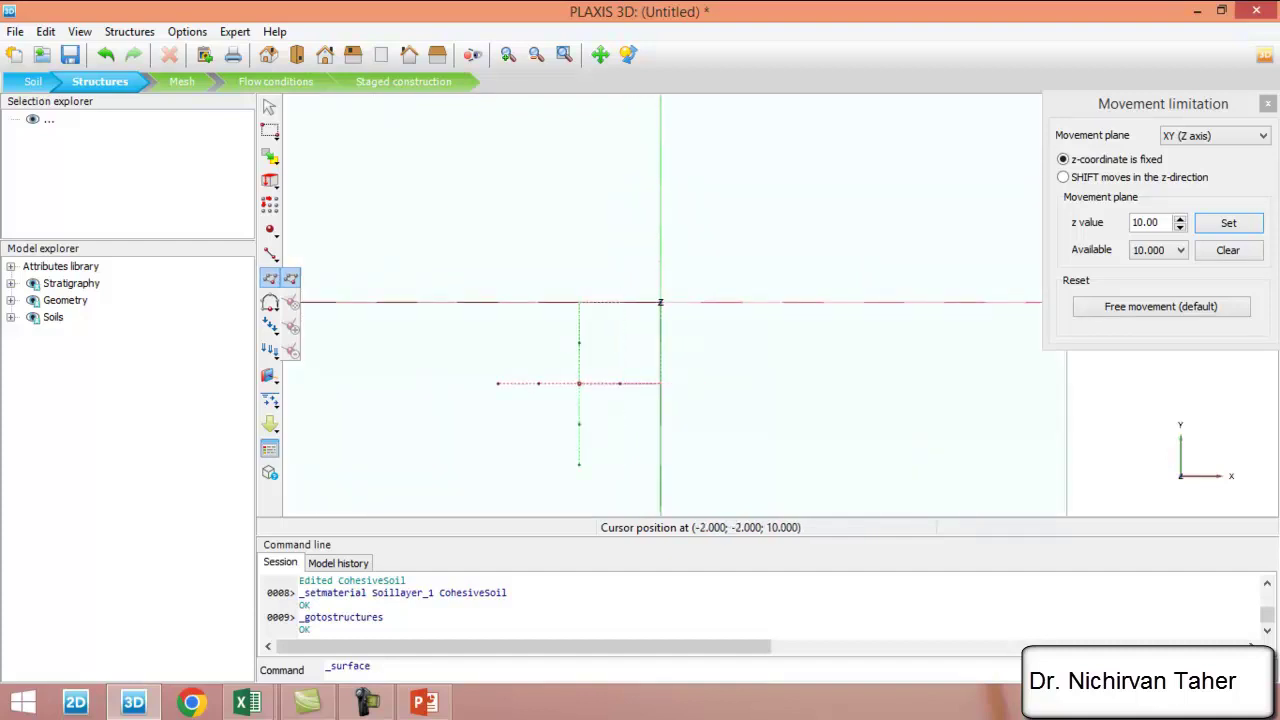
pyautogui.click(190, 33)
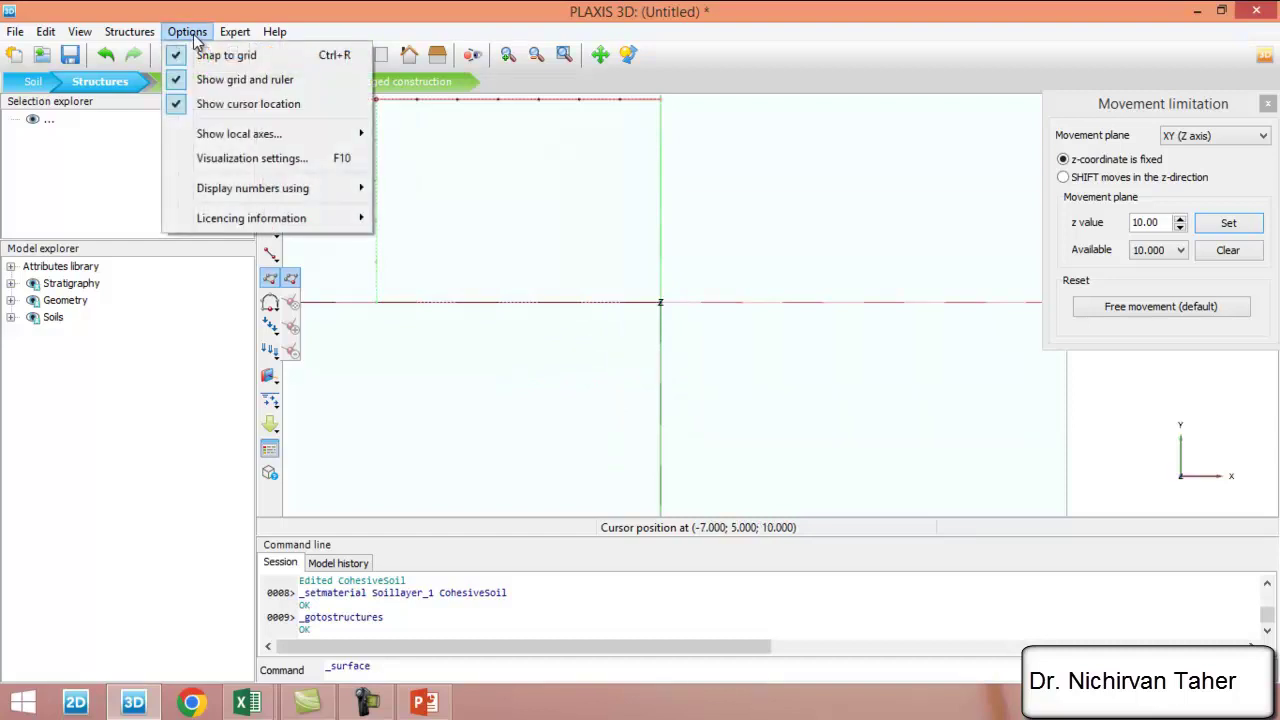
pyautogui.click(252, 158)
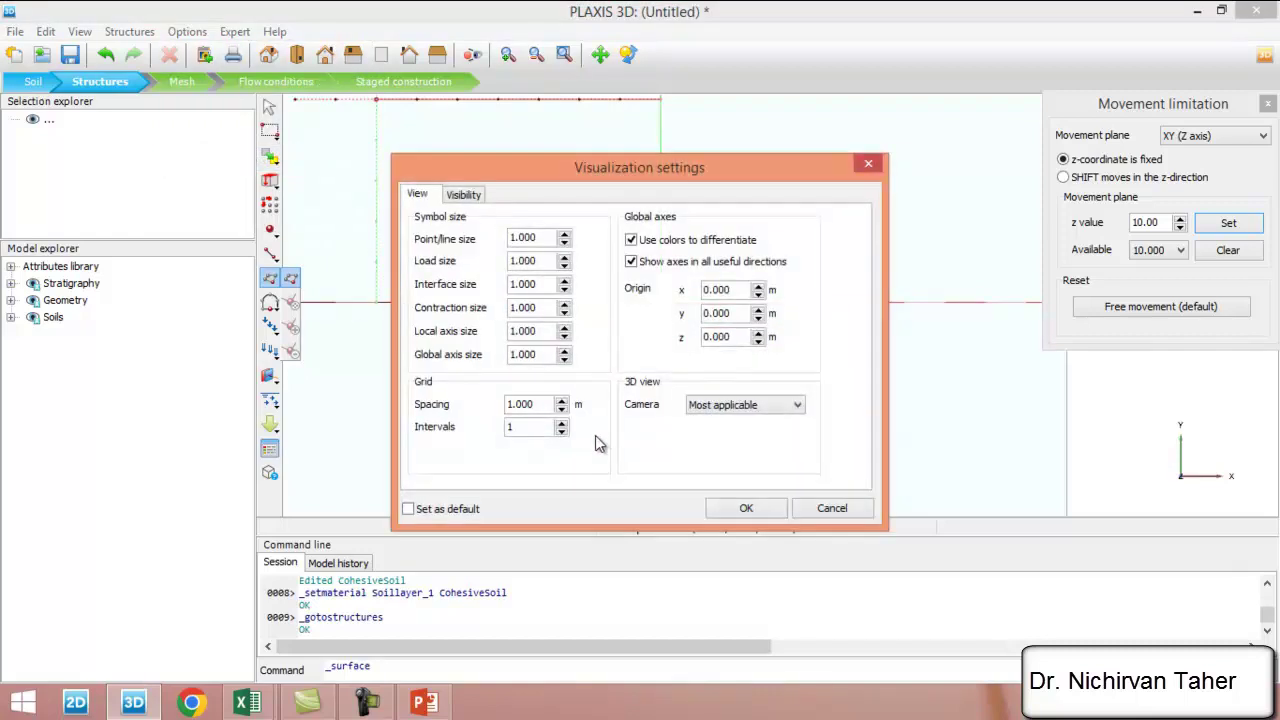
pyautogui.moveTo(529, 403); pyautogui.dragTo(477, 410)
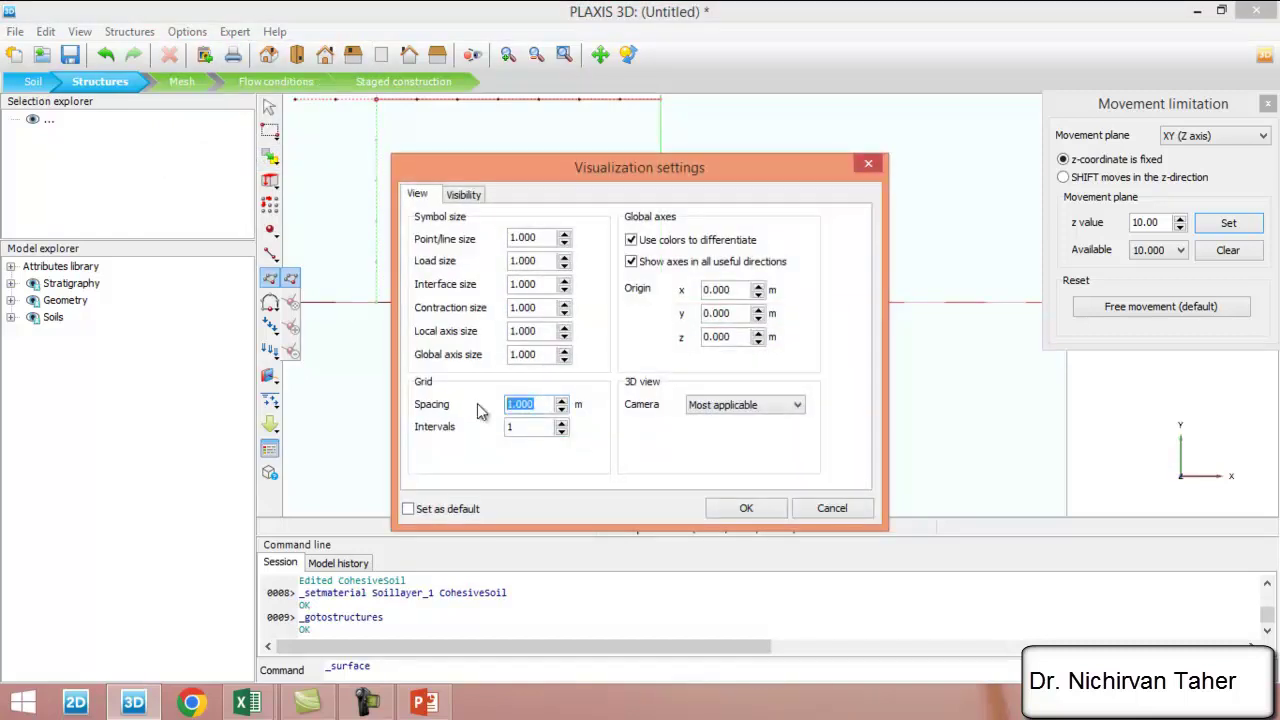
pyautogui.write('0.5')
pyautogui.click(534, 428)
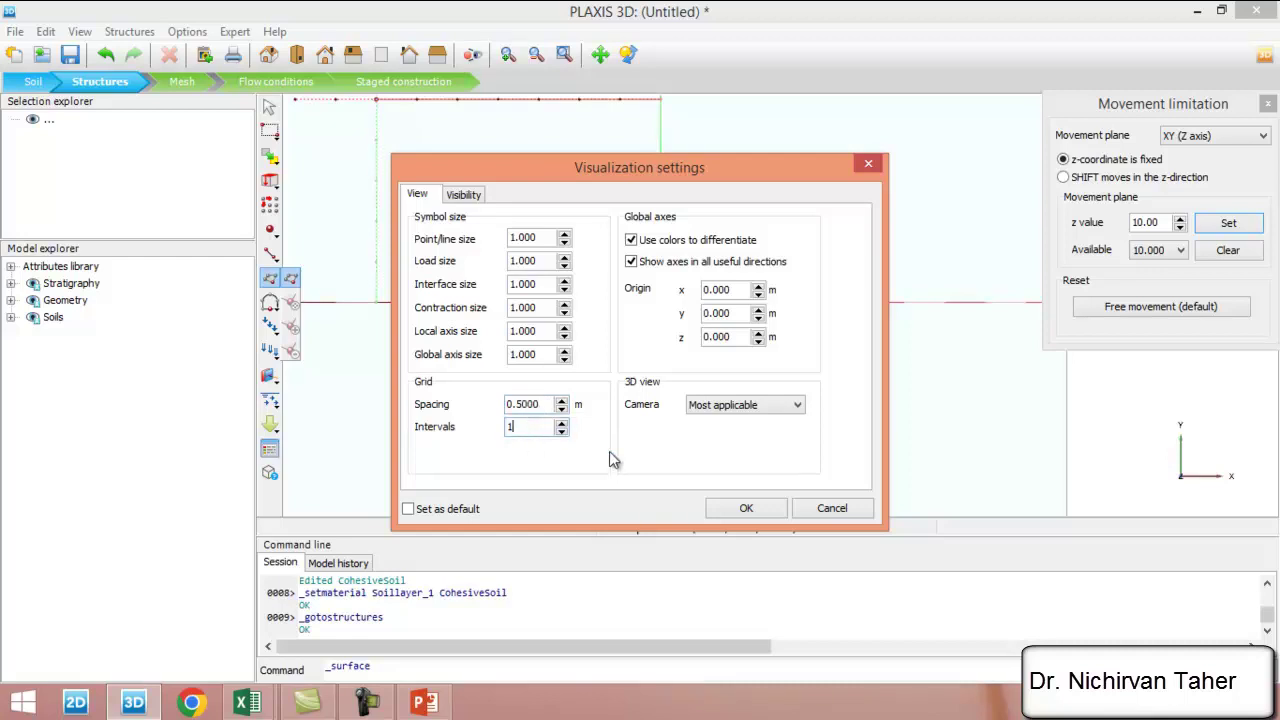
pyautogui.click(746, 509)
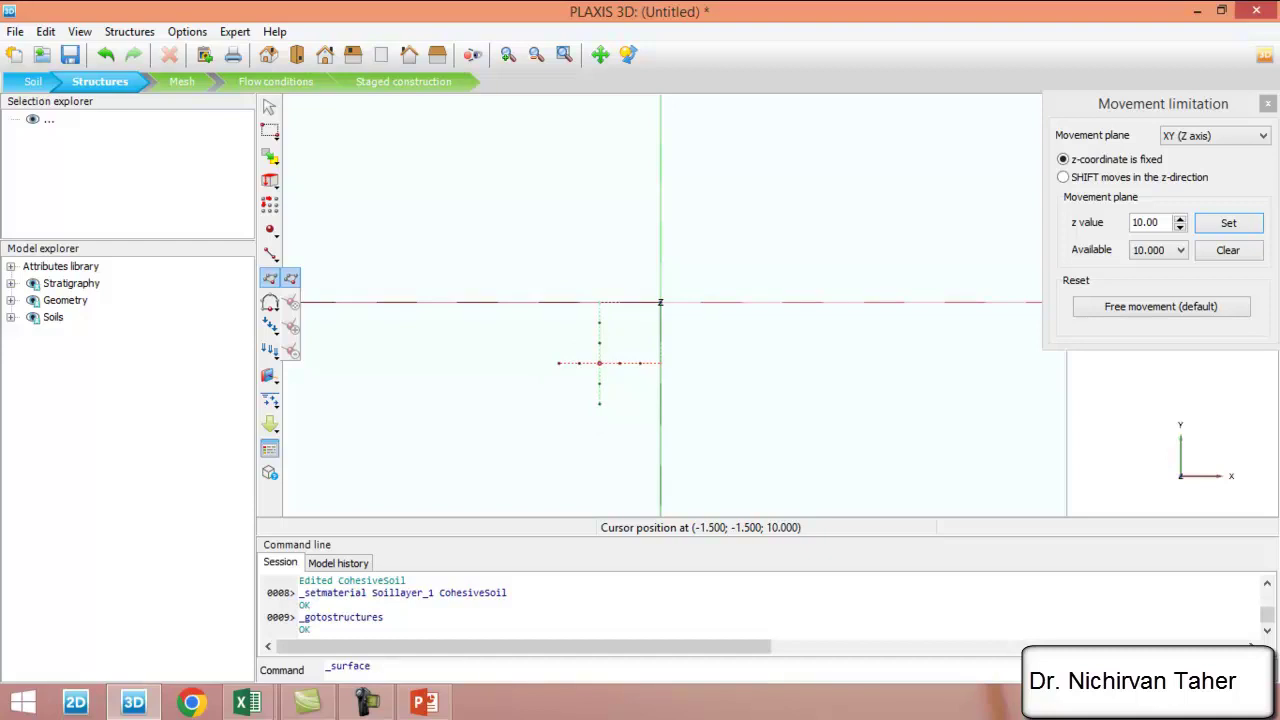
# - Draw the square footing surface with corners at (±1.5, ±1.5, 10) and return to perspective view
pyautogui.click(599, 363)
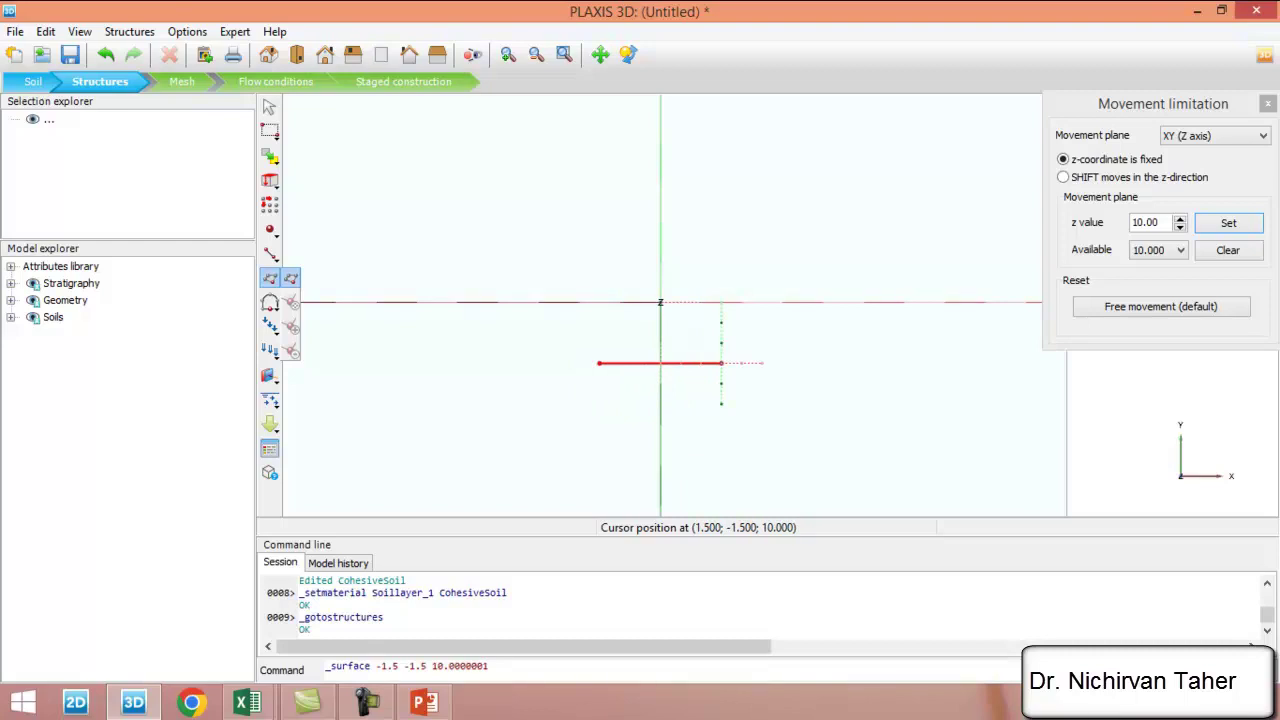
pyautogui.click(722, 364)
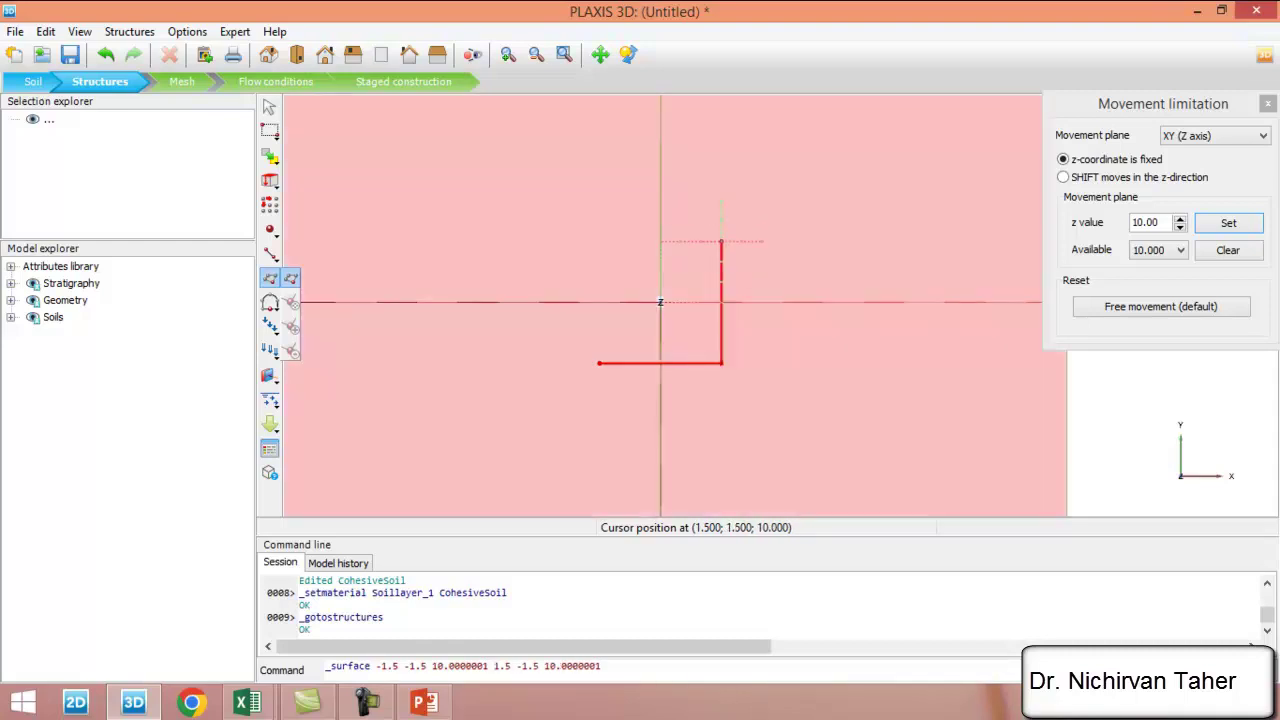
pyautogui.click(721, 241)
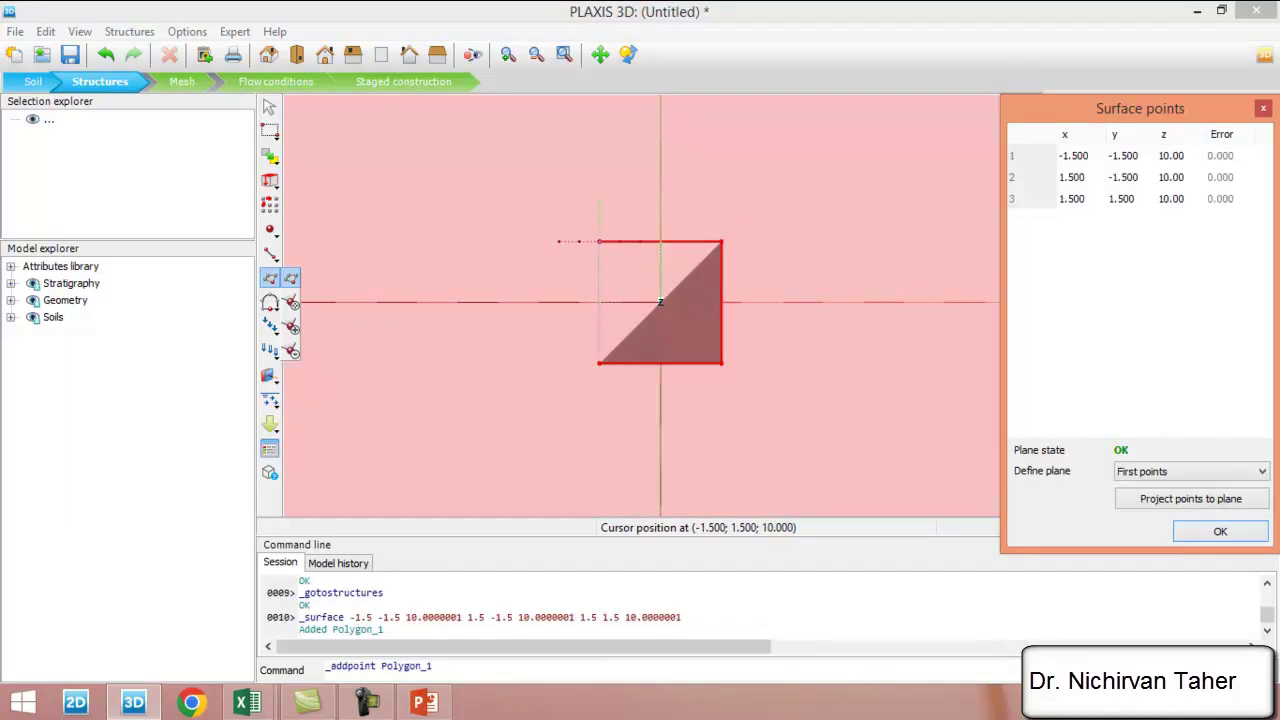
pyautogui.click(599, 241)
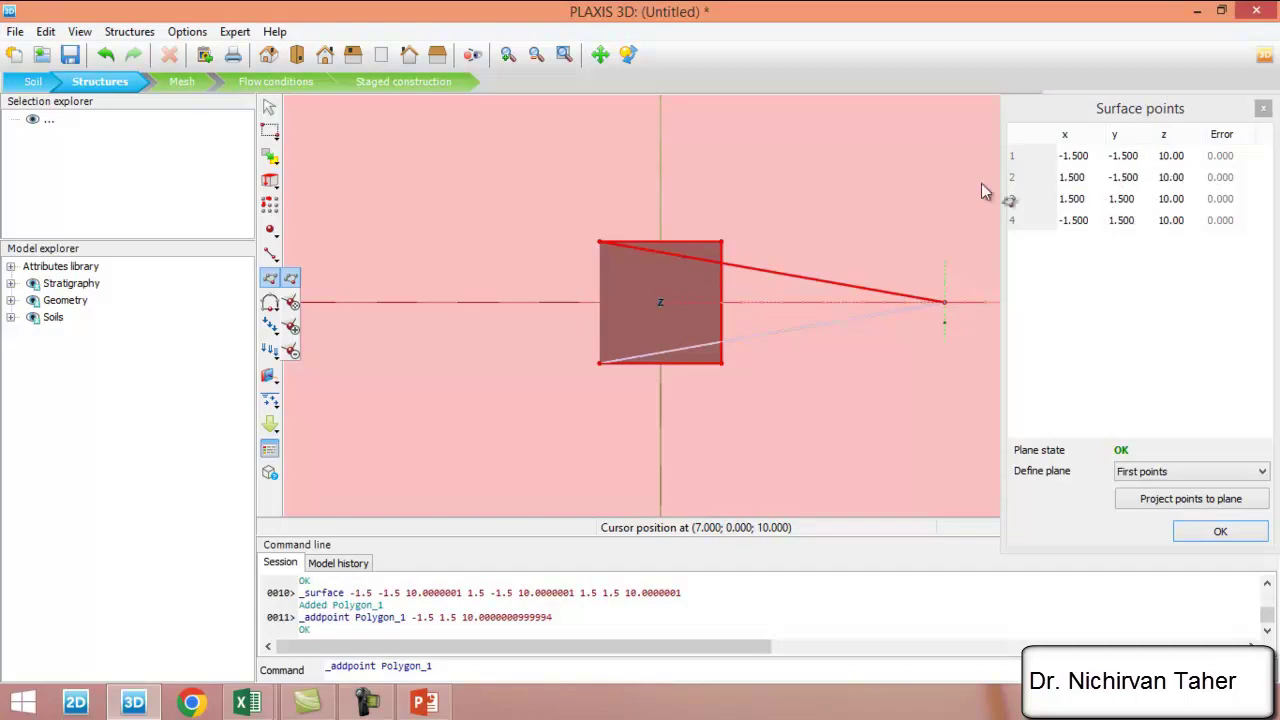
pyautogui.click(1207, 540)
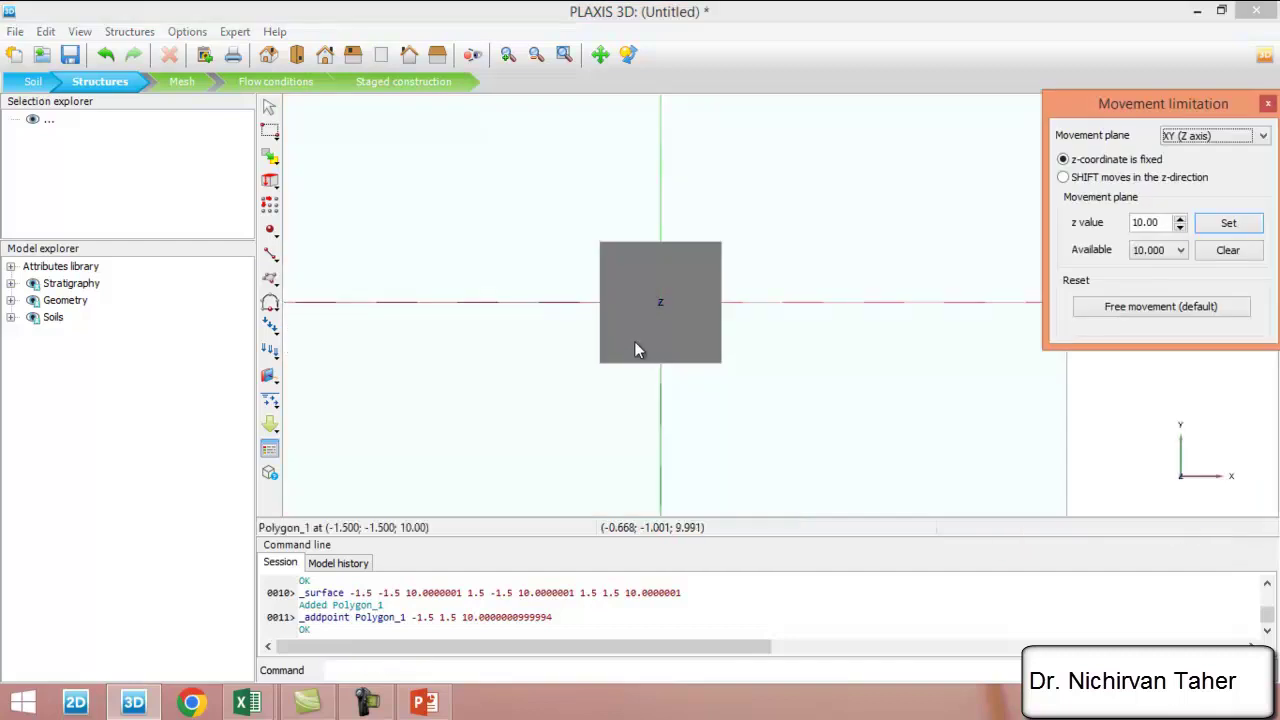
pyautogui.click(1270, 104)
pyautogui.click(268, 54)
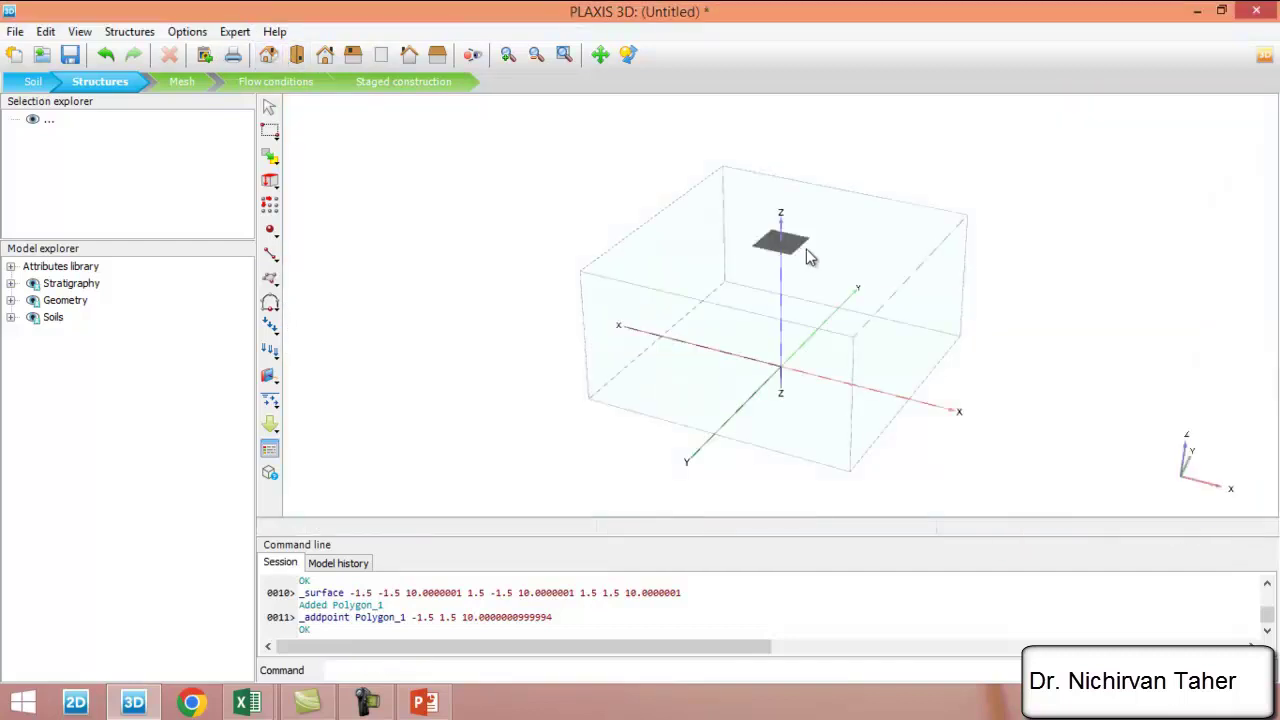
pyautogui.scroll(3, 806, 256)
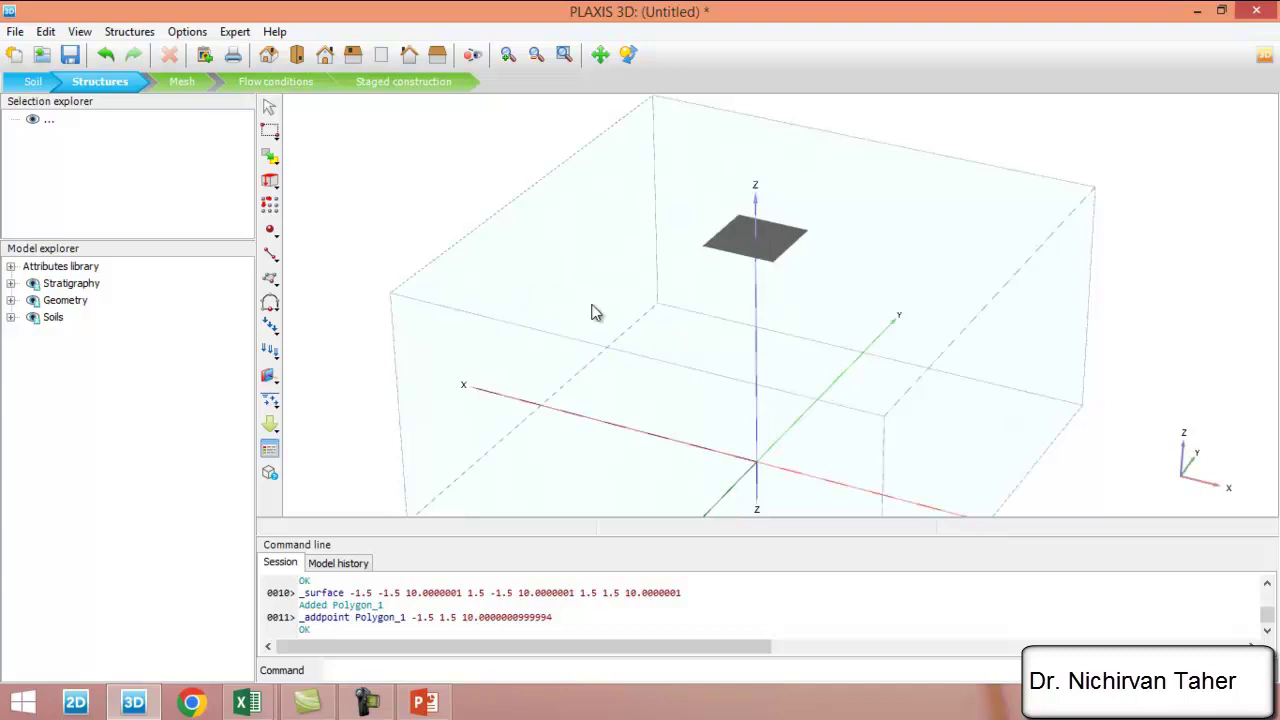
# - Create Plate_1 from the square surface Polygon_1 and clear the selection
pyautogui.scroll(4, 750, 222)
pyautogui.click(756, 228)
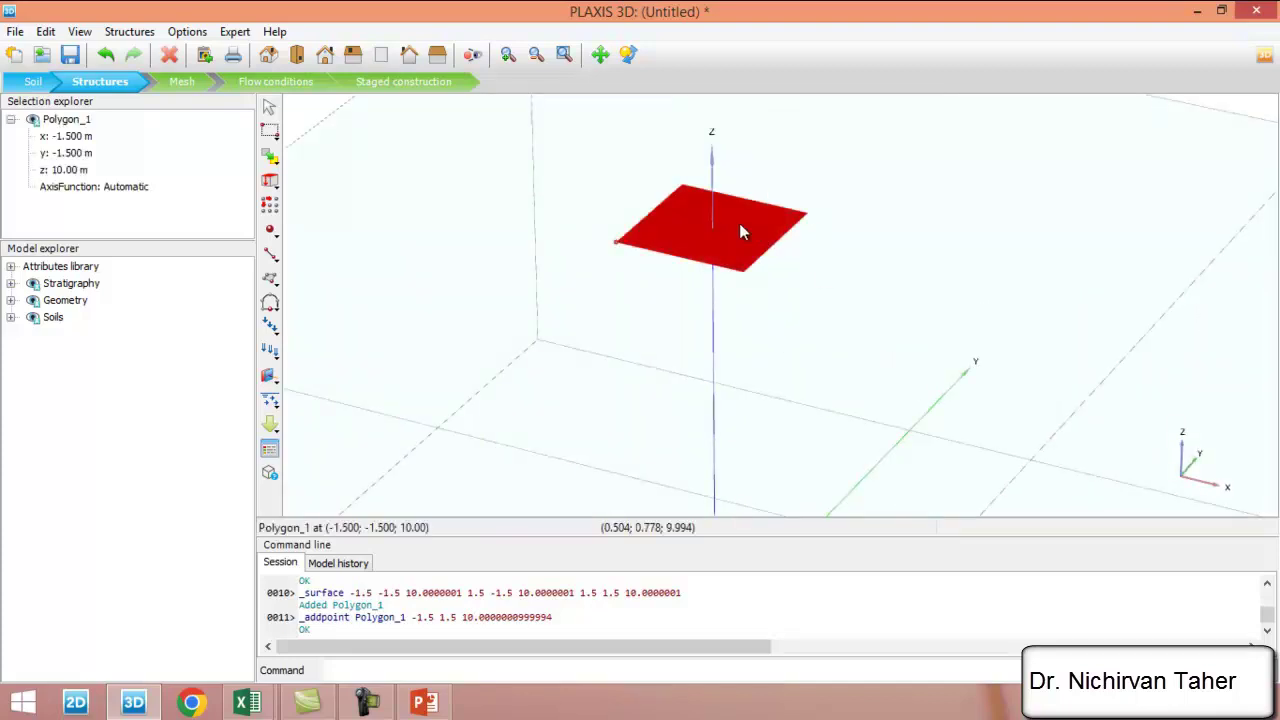
pyautogui.rightClick(741, 232)
pyautogui.click(733, 217)
pyautogui.rightClick(732, 221)
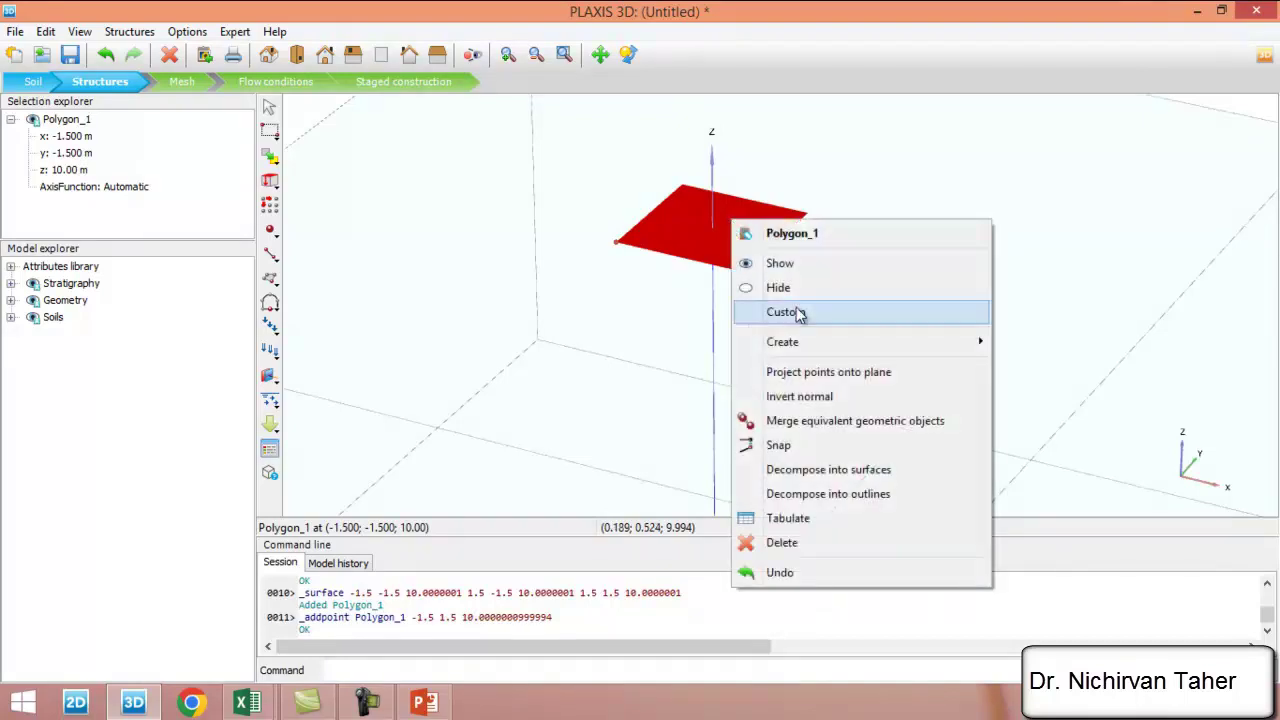
pyautogui.moveTo(939, 342)
pyautogui.click(534, 342)
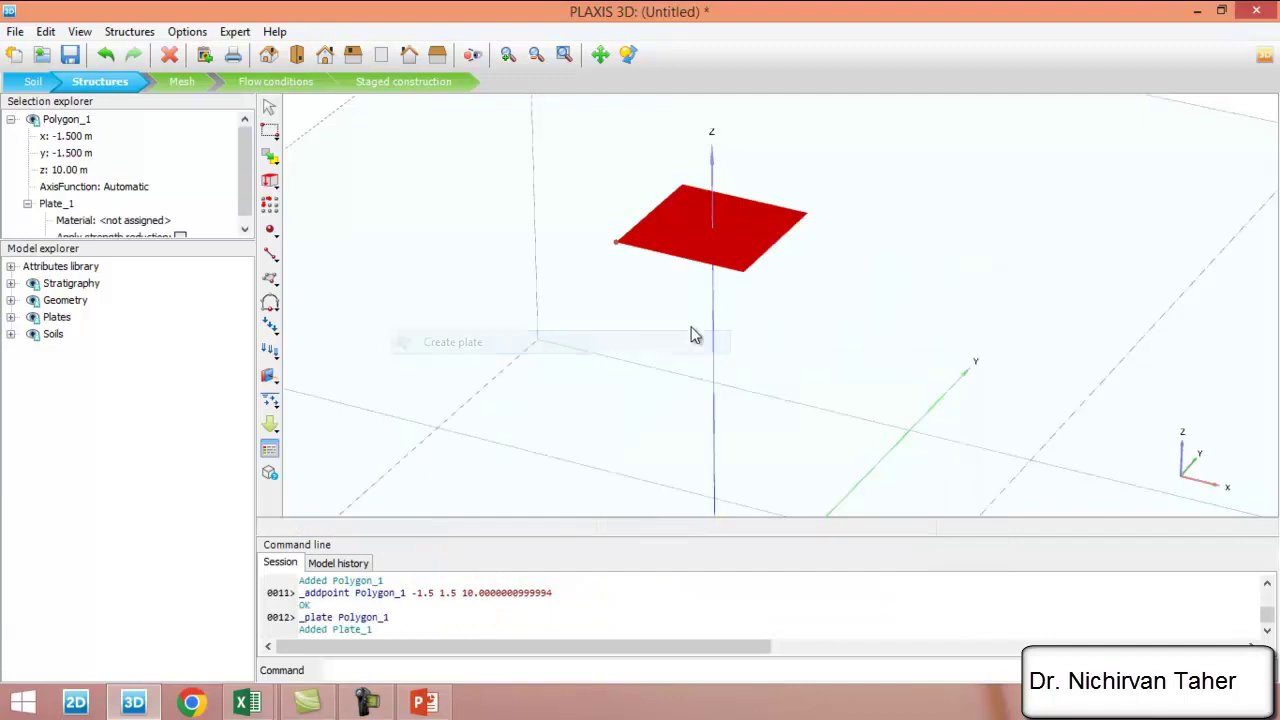
pyautogui.click(616, 286)
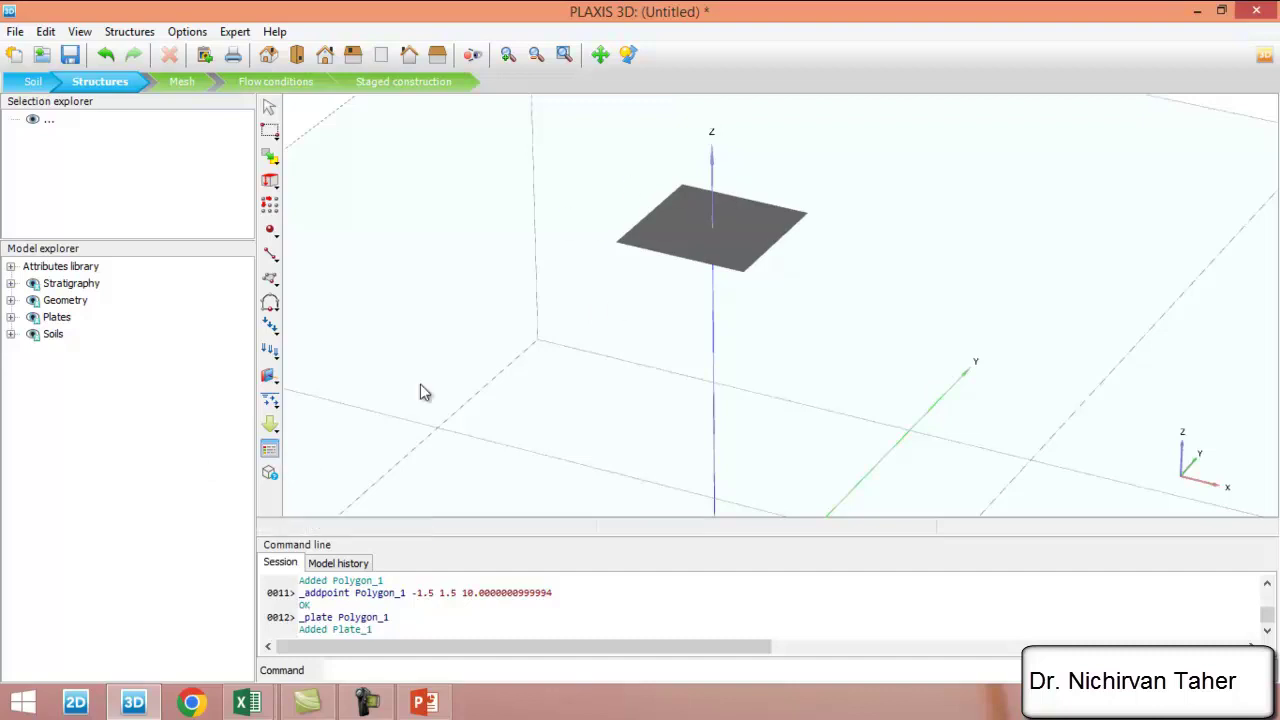
# - Create plate material 'Footing 3mX3m' and assign it to the footing plate
pyautogui.click(276, 455)
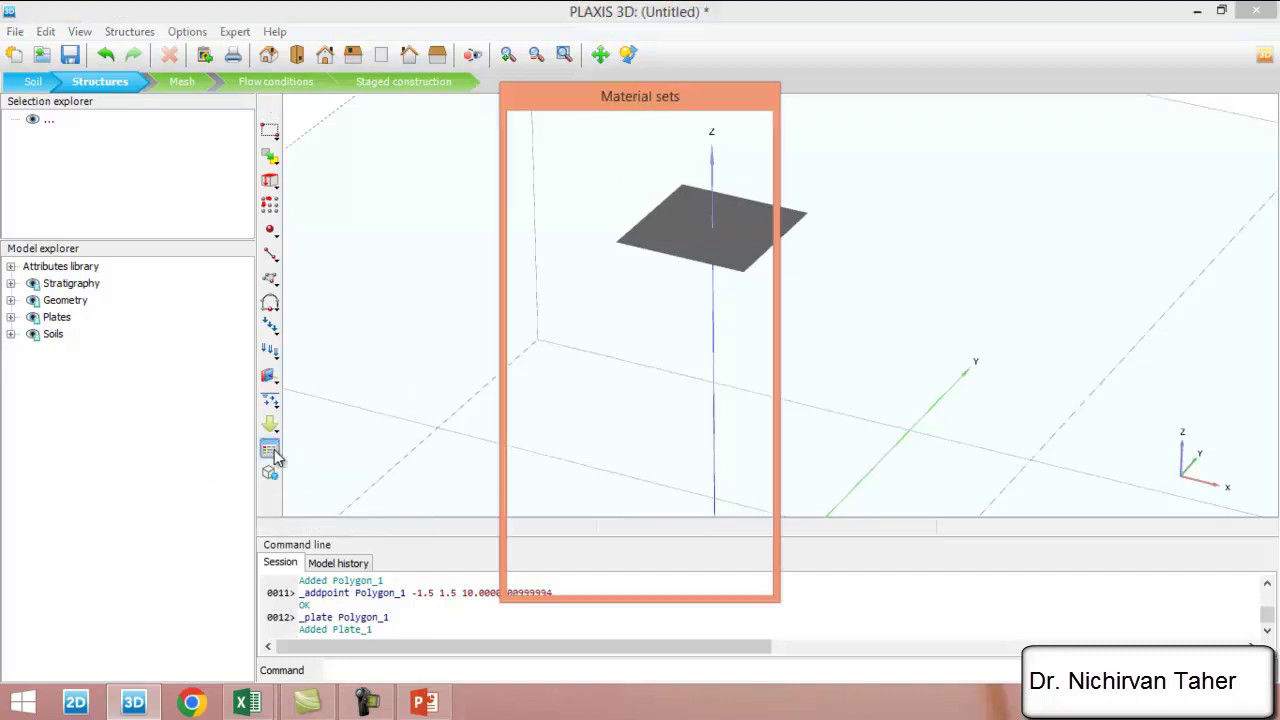
pyautogui.click(700, 175)
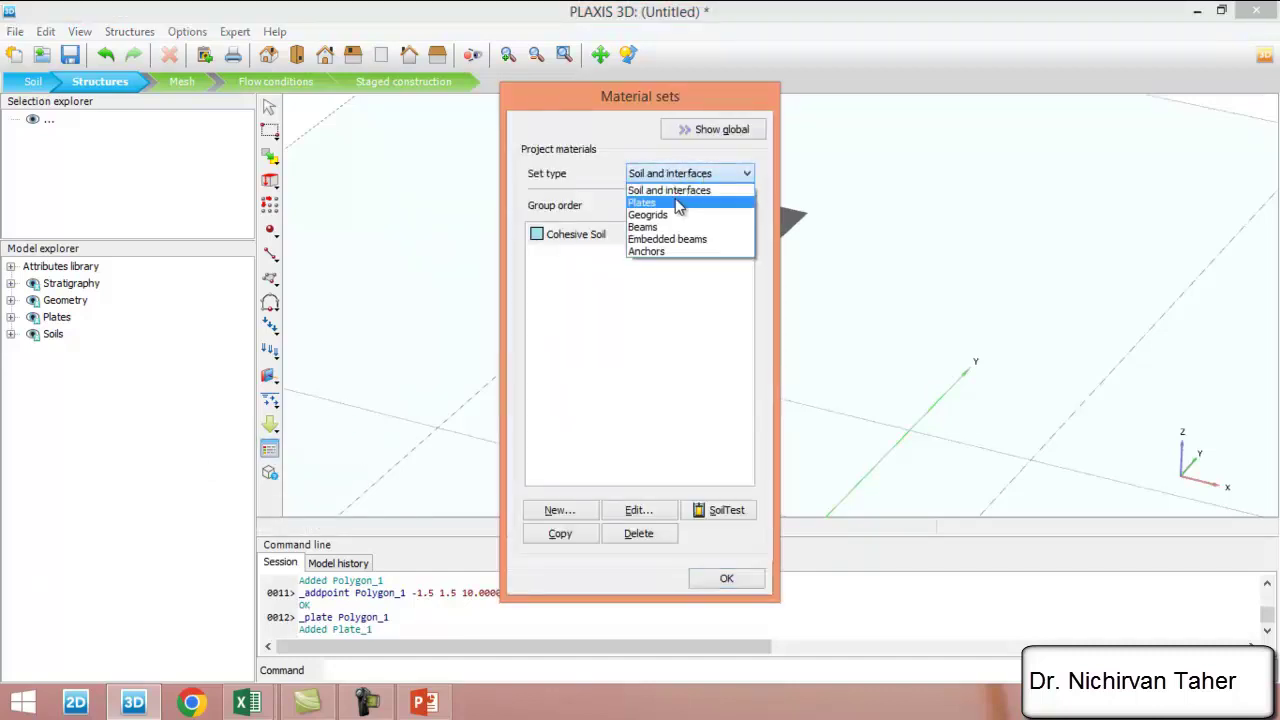
pyautogui.click(680, 203)
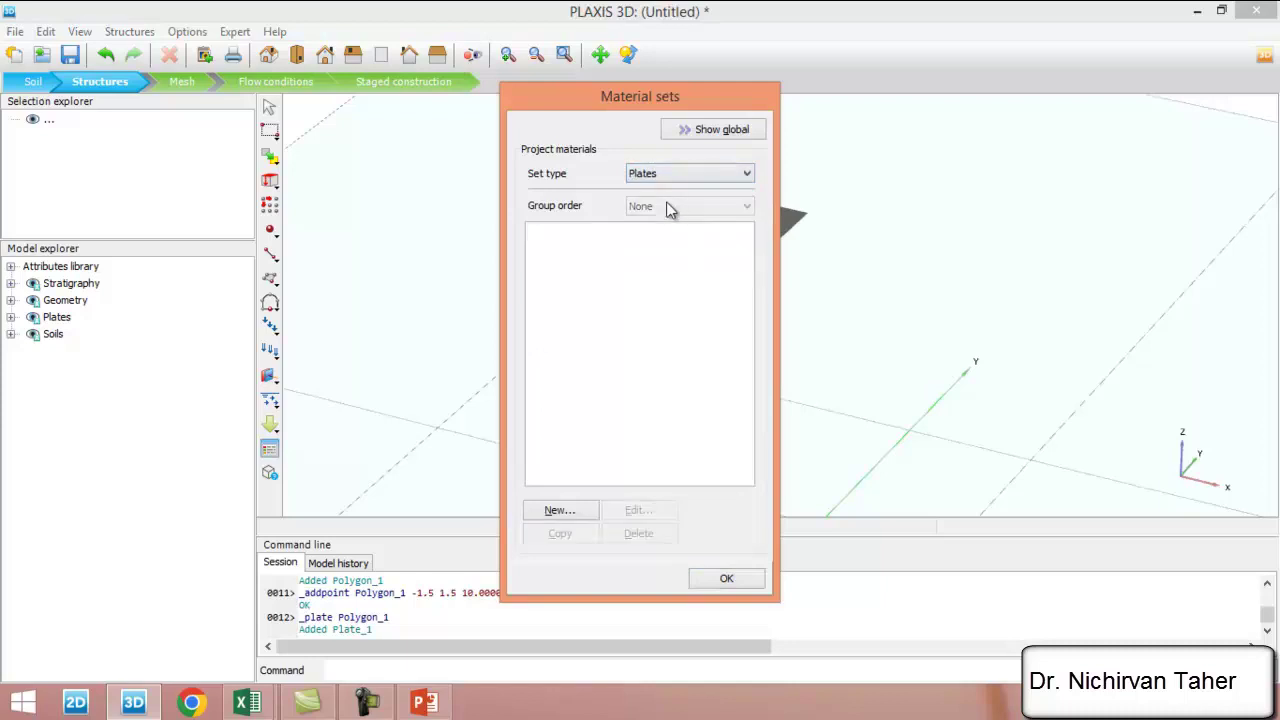
pyautogui.click(566, 513)
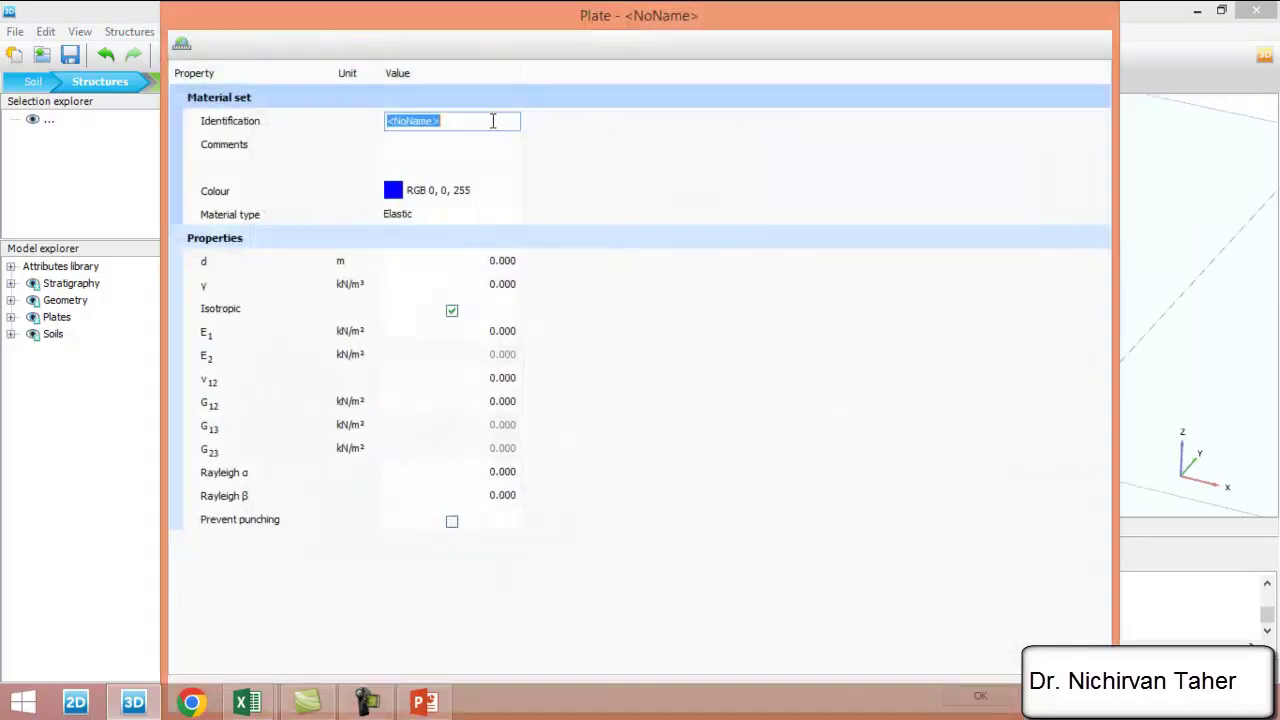
pyautogui.write('Footing 3mX3m')
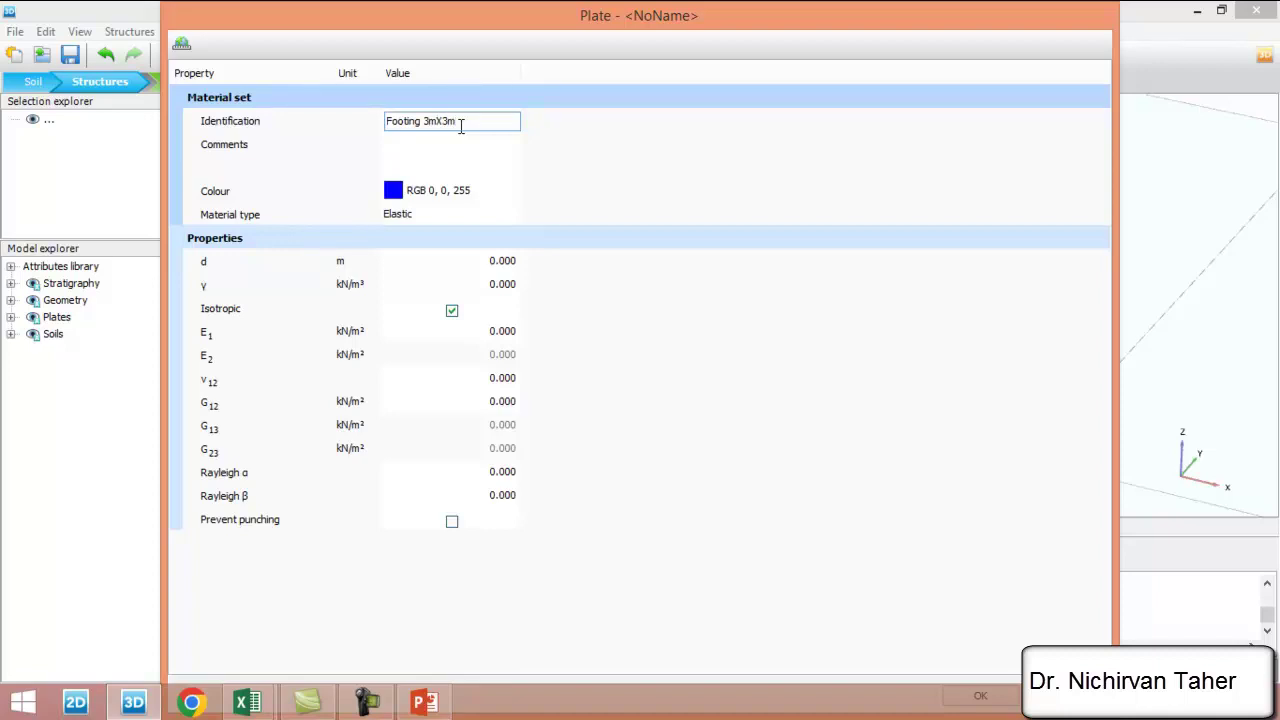
pyautogui.press('Return')
pyautogui.moveTo(1014, 263); pyautogui.dragTo(765, 242)
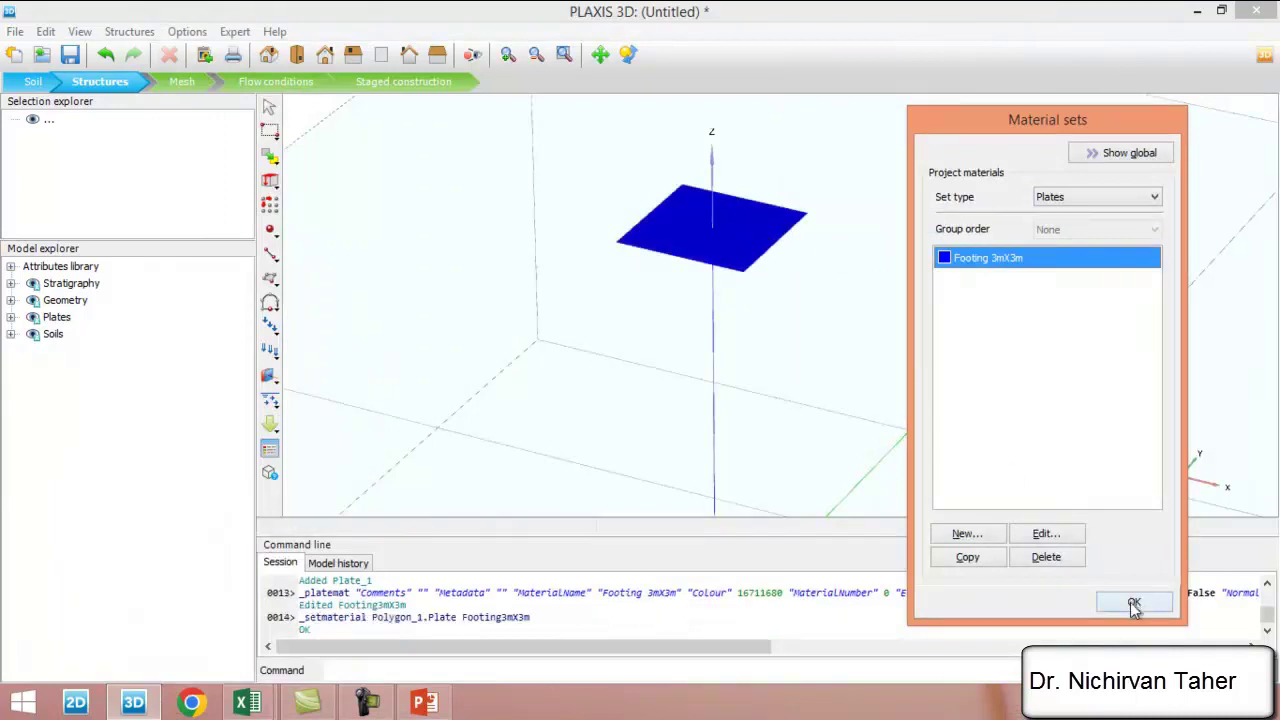
pyautogui.click(1134, 601)
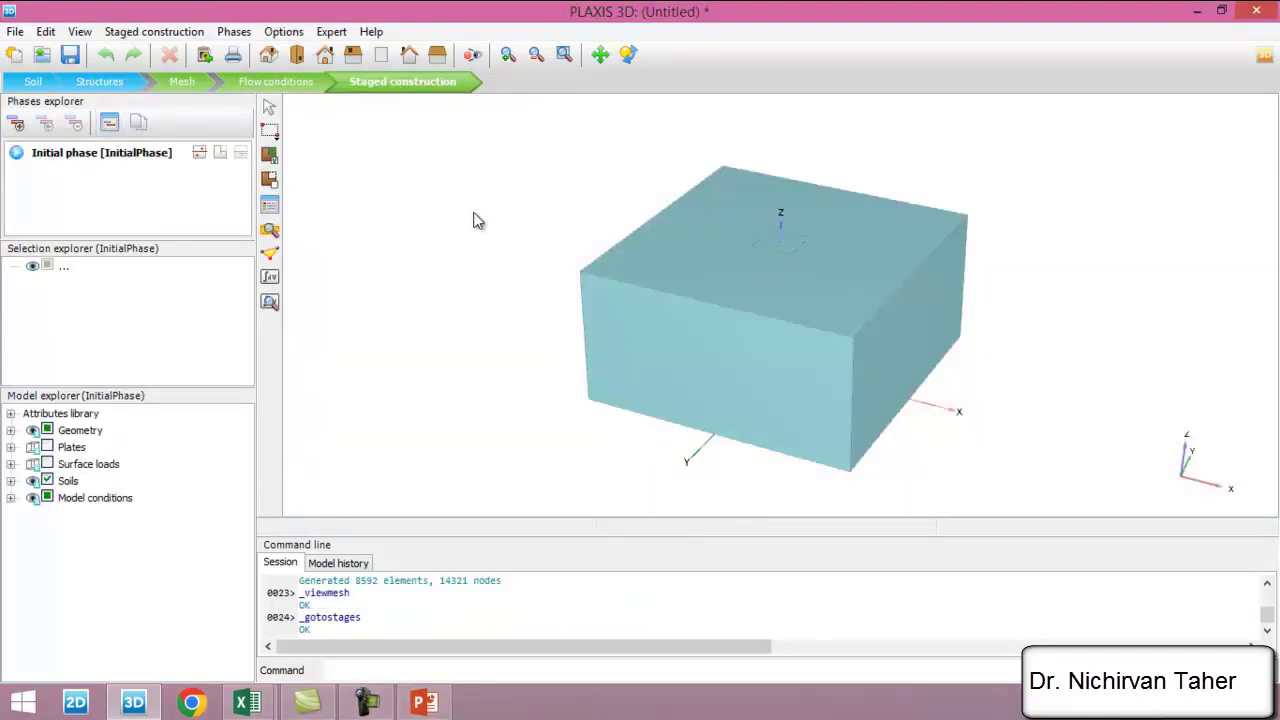
# - Keep K0 procedure for the initial phase and add a Plastic phase named Footing
pyautogui.click(110, 124)
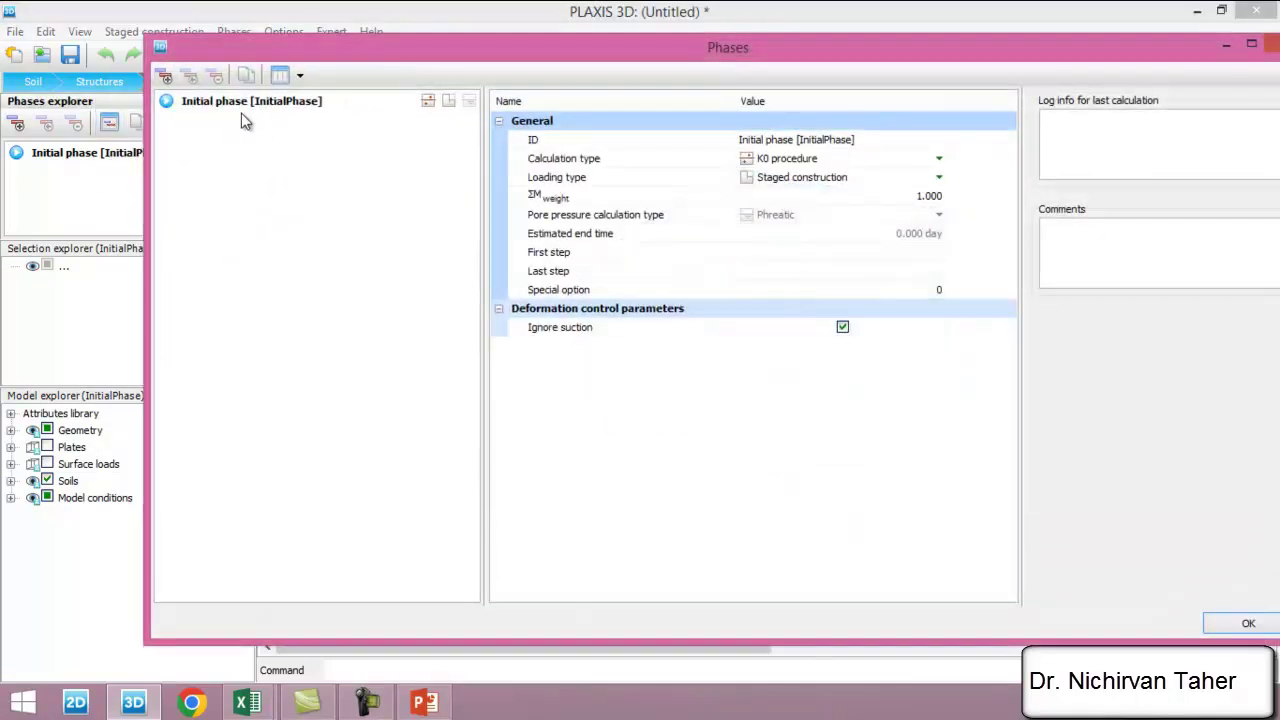
pyautogui.click(817, 159)
pyautogui.click(817, 159)
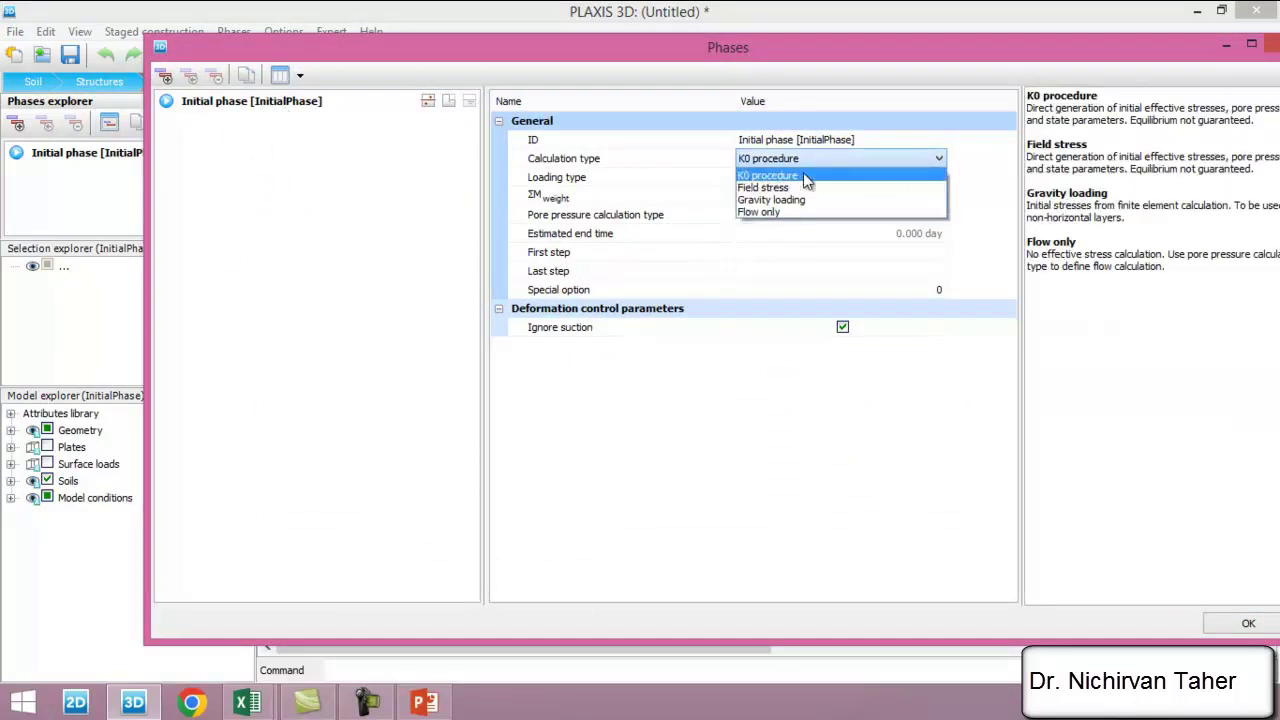
pyautogui.click(818, 163)
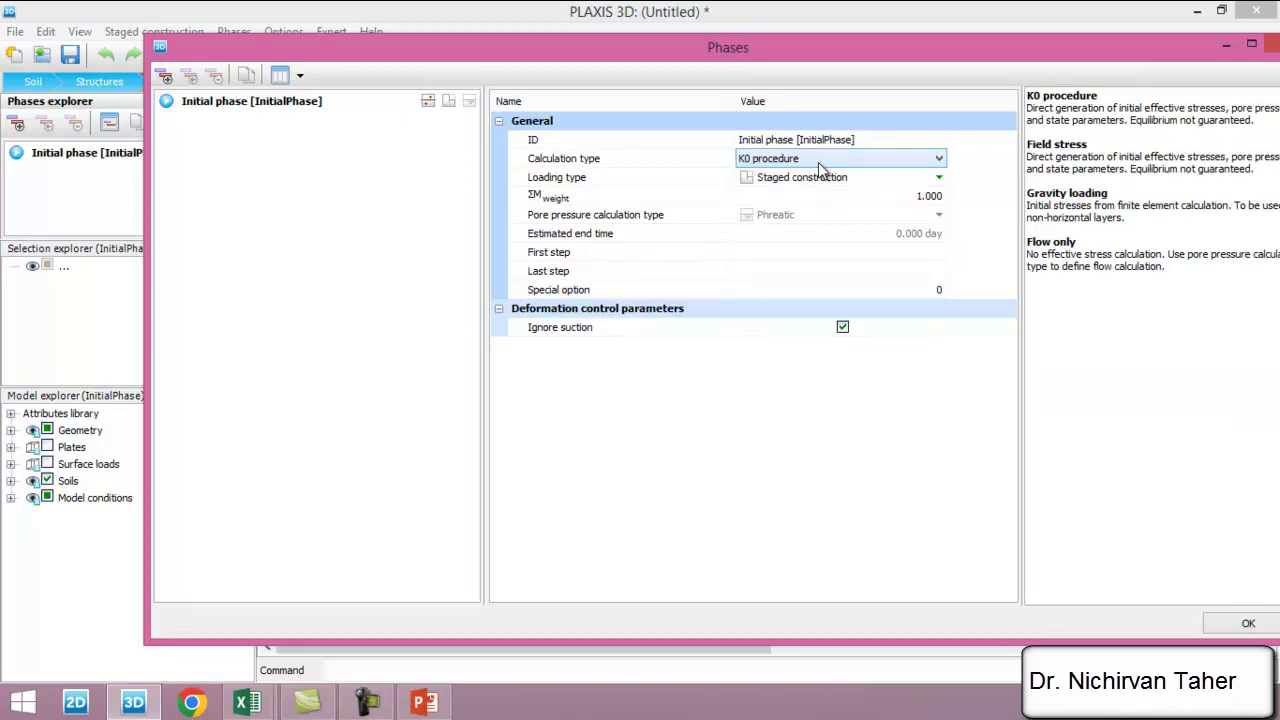
pyautogui.click(165, 78)
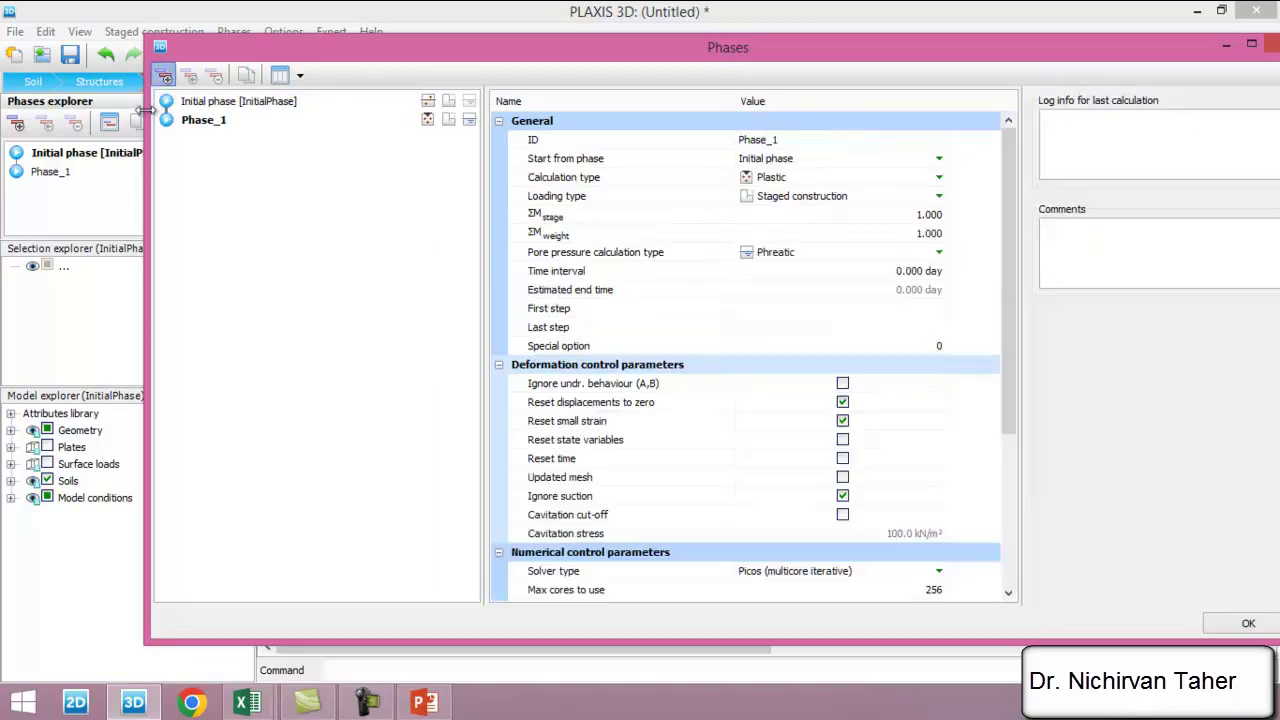
pyautogui.click(798, 139)
pyautogui.write('F')
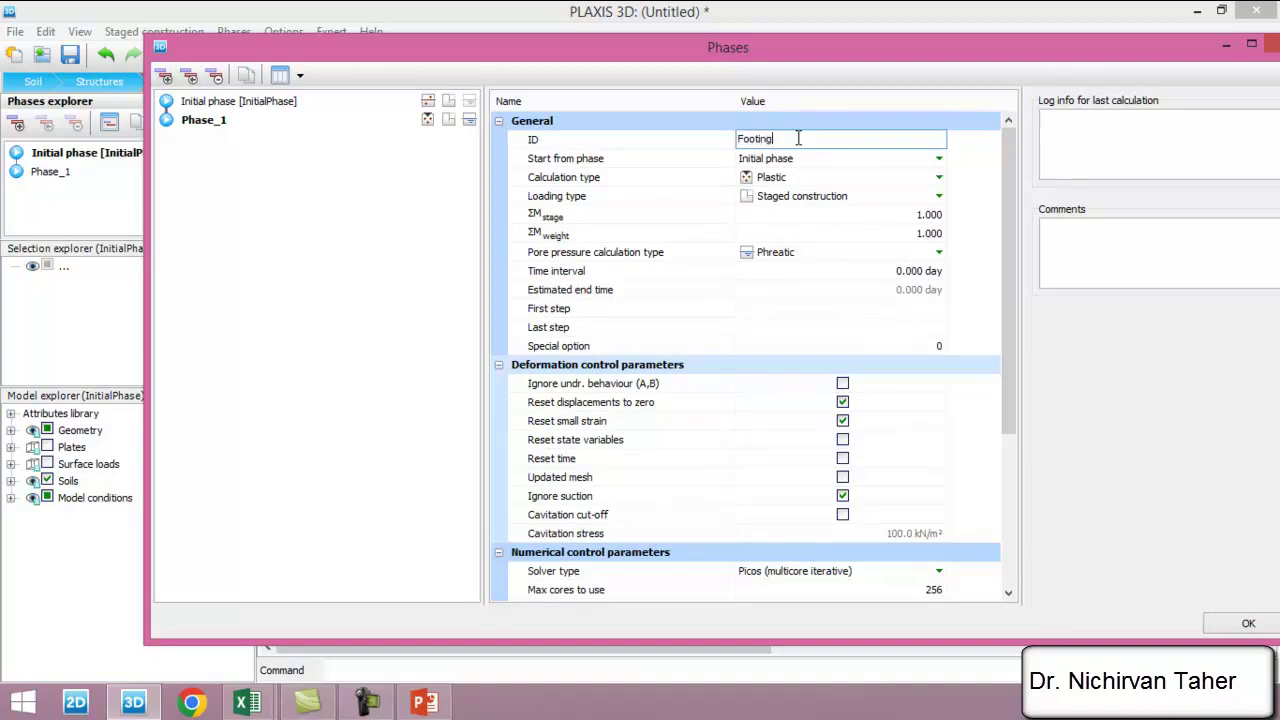
pyautogui.write('ooting')
pyautogui.click(810, 181)
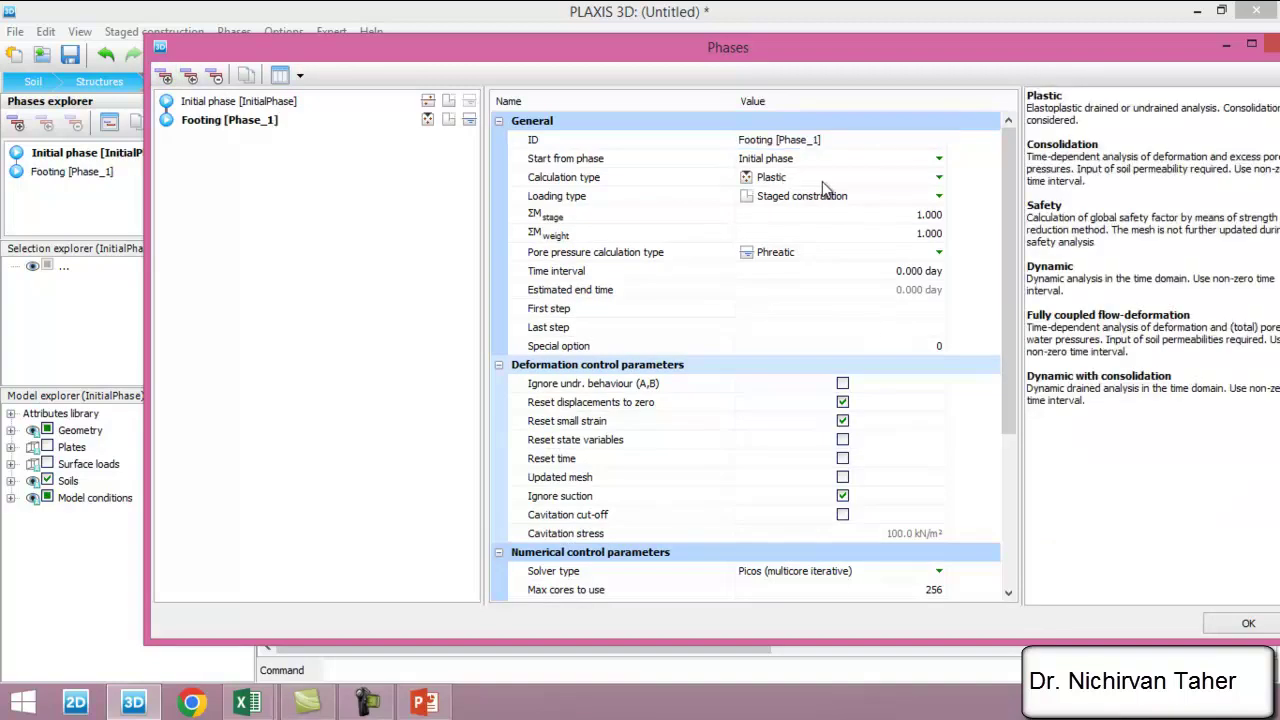
pyautogui.click(384, 280)
# - Add a Loading phase starting from Footing with displacements and small strain reset to zero
pyautogui.click(165, 76)
pyautogui.click(789, 139)
pyautogui.write('Loa')
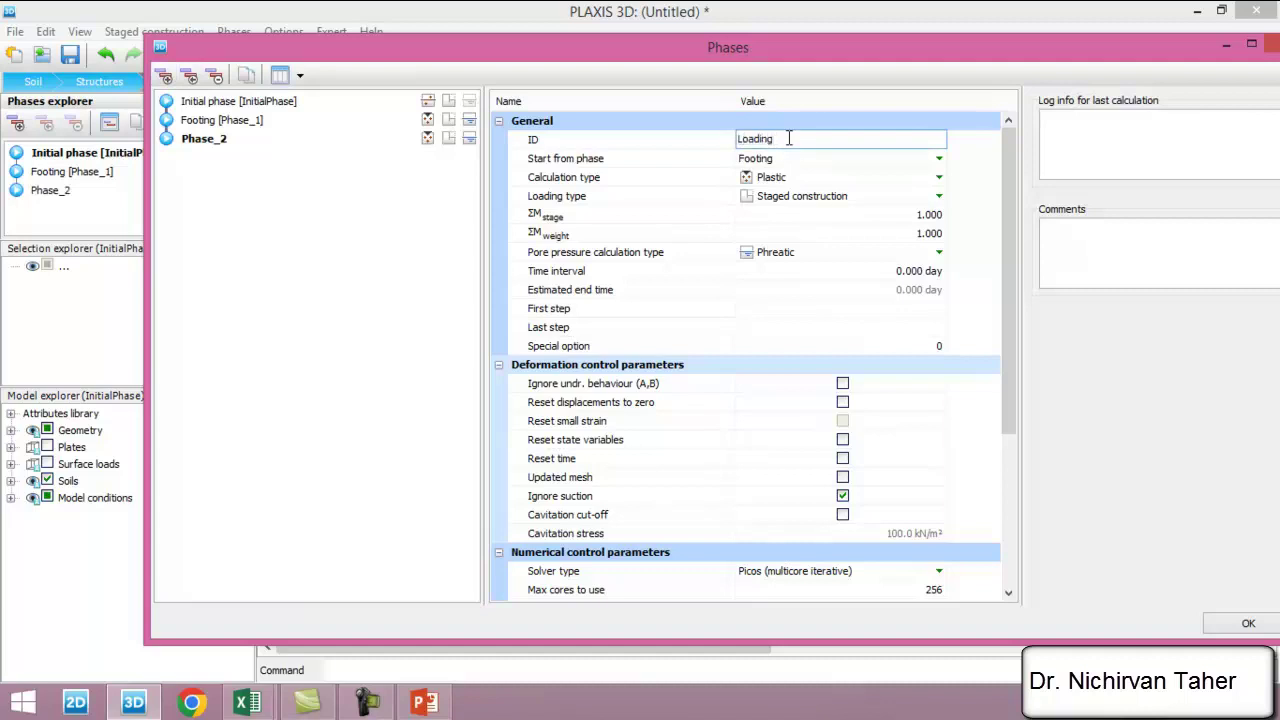
pyautogui.write('ding')
pyautogui.press('Return')
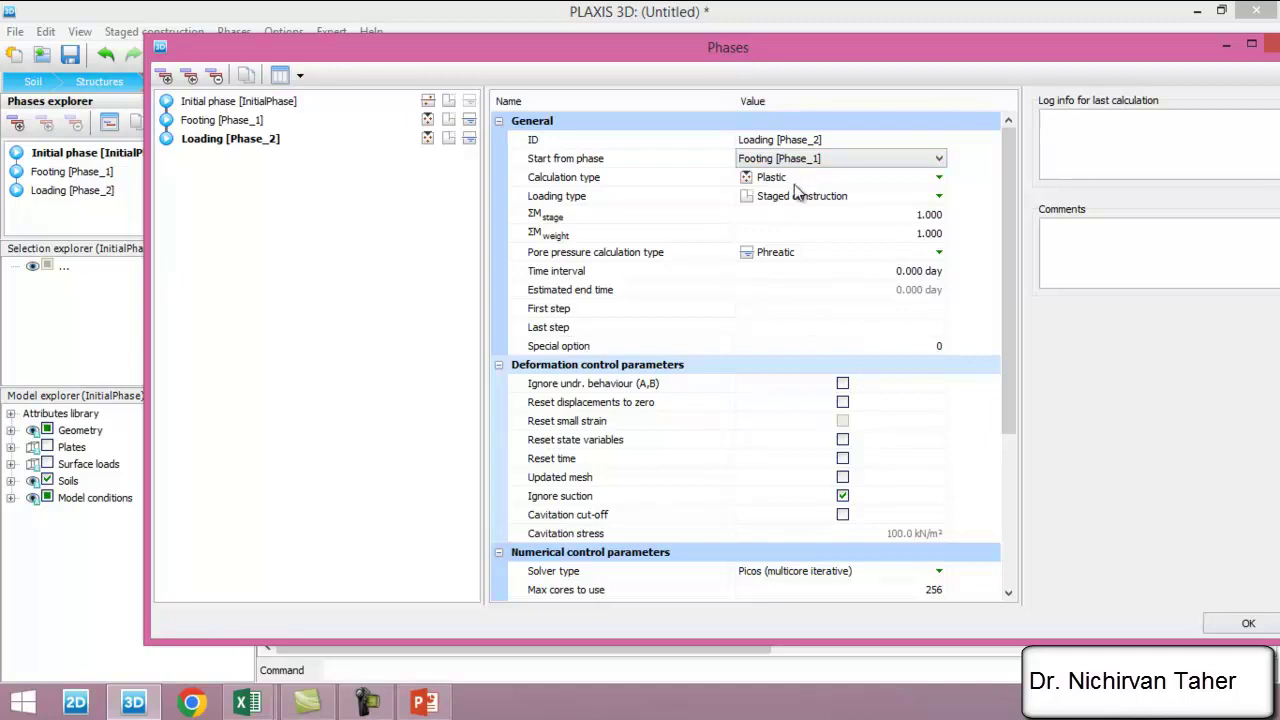
pyautogui.click(846, 205)
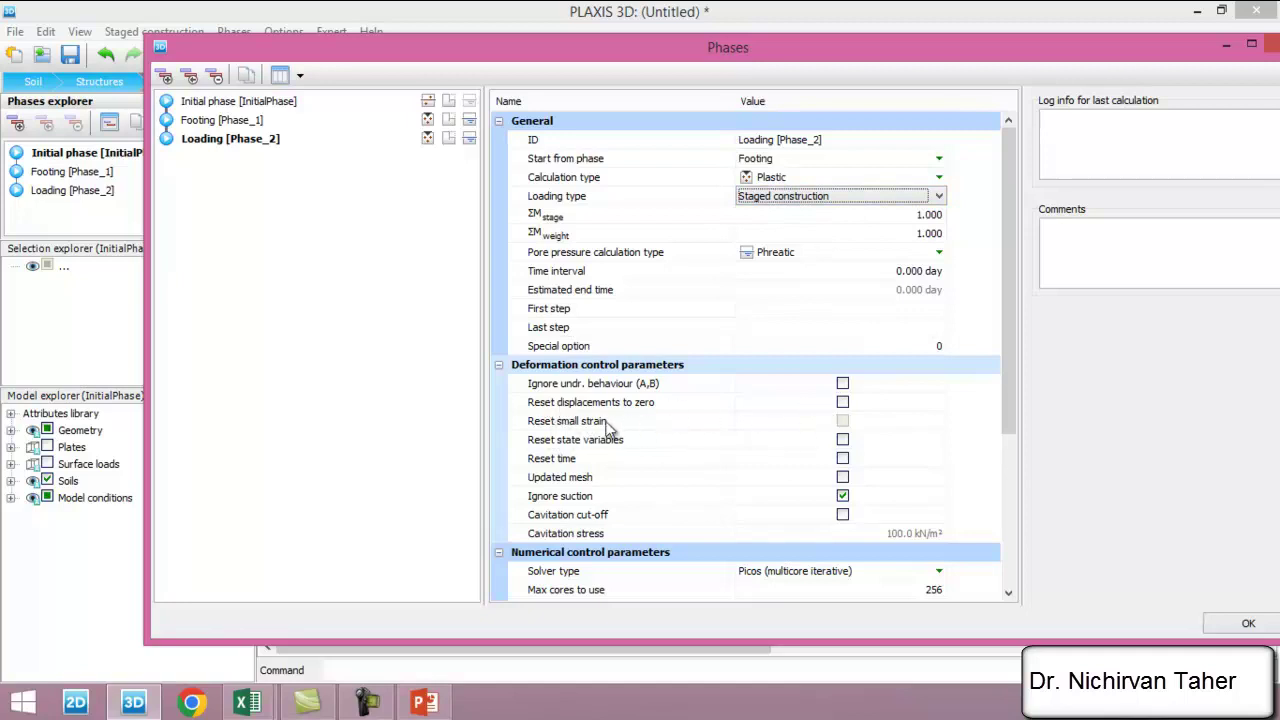
pyautogui.click(843, 403)
pyautogui.click(843, 421)
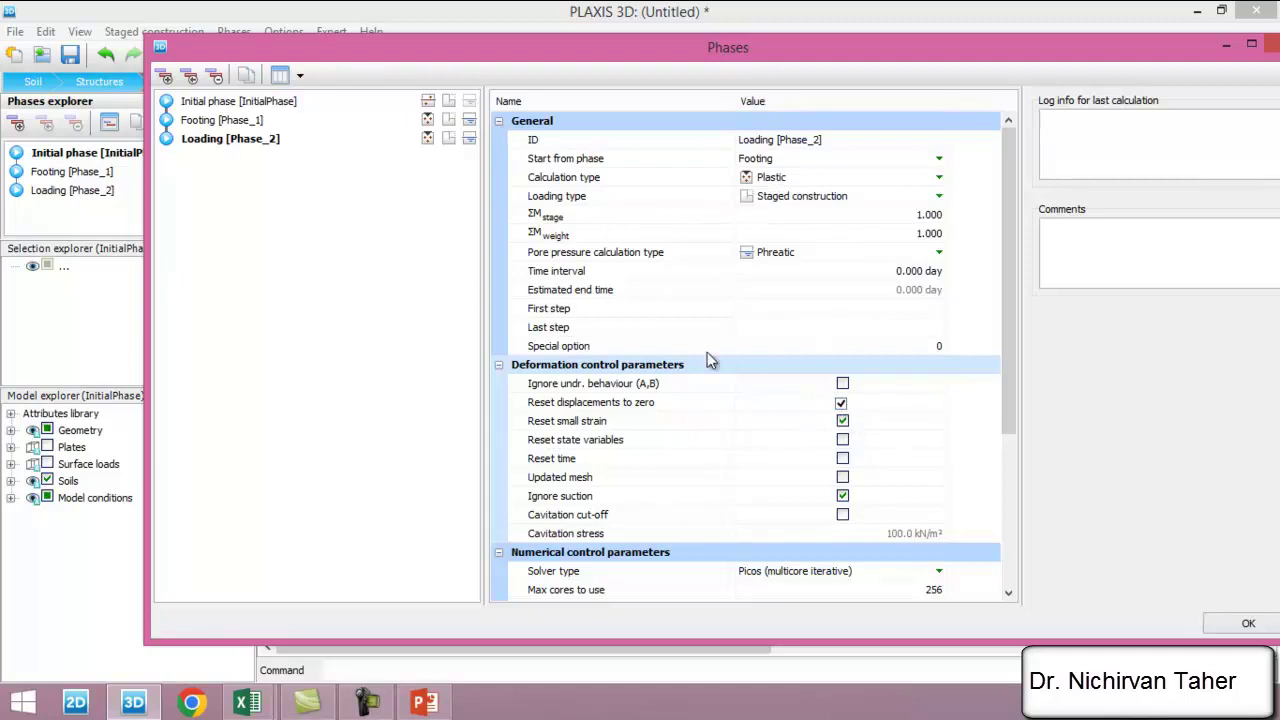
pyautogui.click(1245, 625)
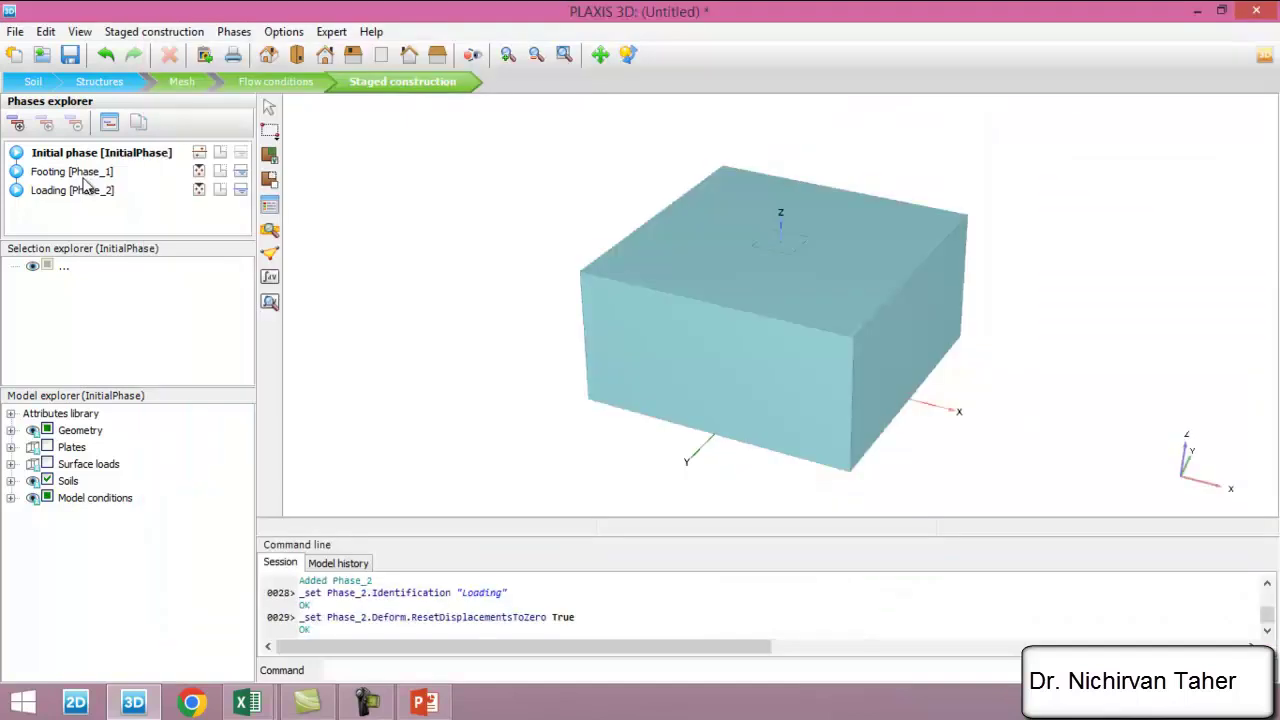
# - Turn on Plates in the Footing phase and Surface loads in the Loading phase, checking SurfaceLoad_1_1 at σz -1000 kN/m²
pyautogui.click(73, 174)
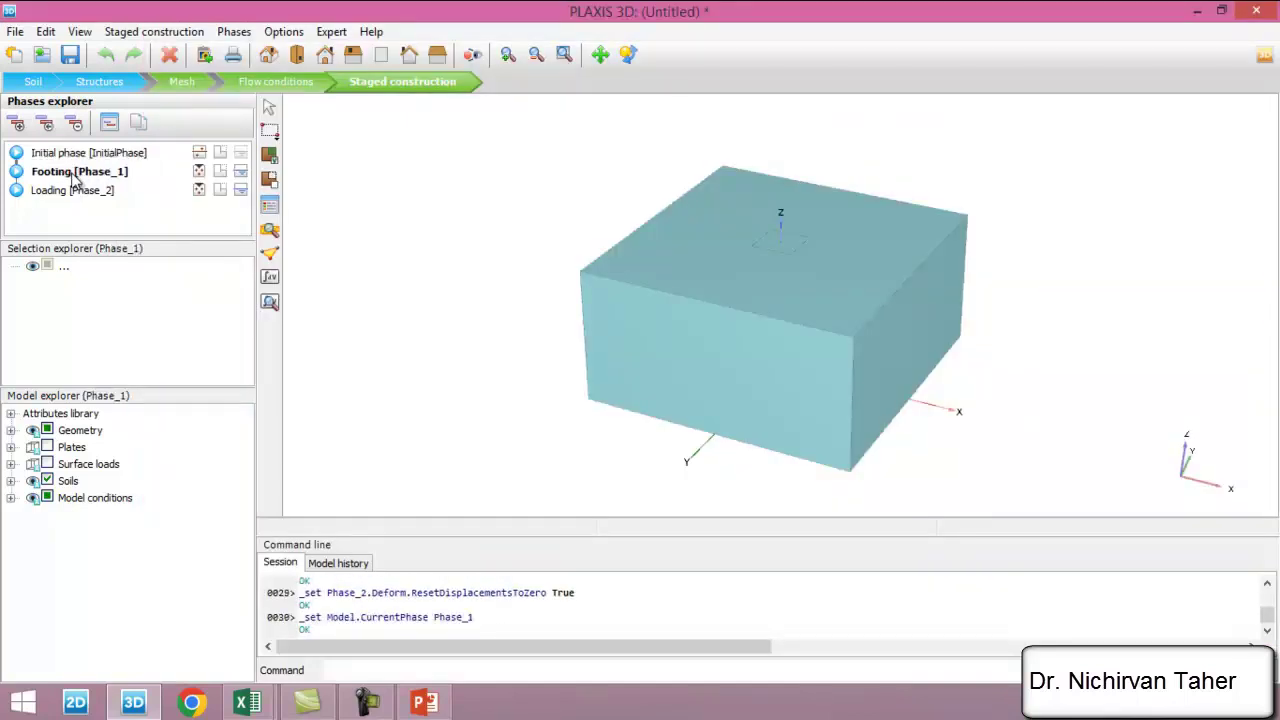
pyautogui.click(47, 447)
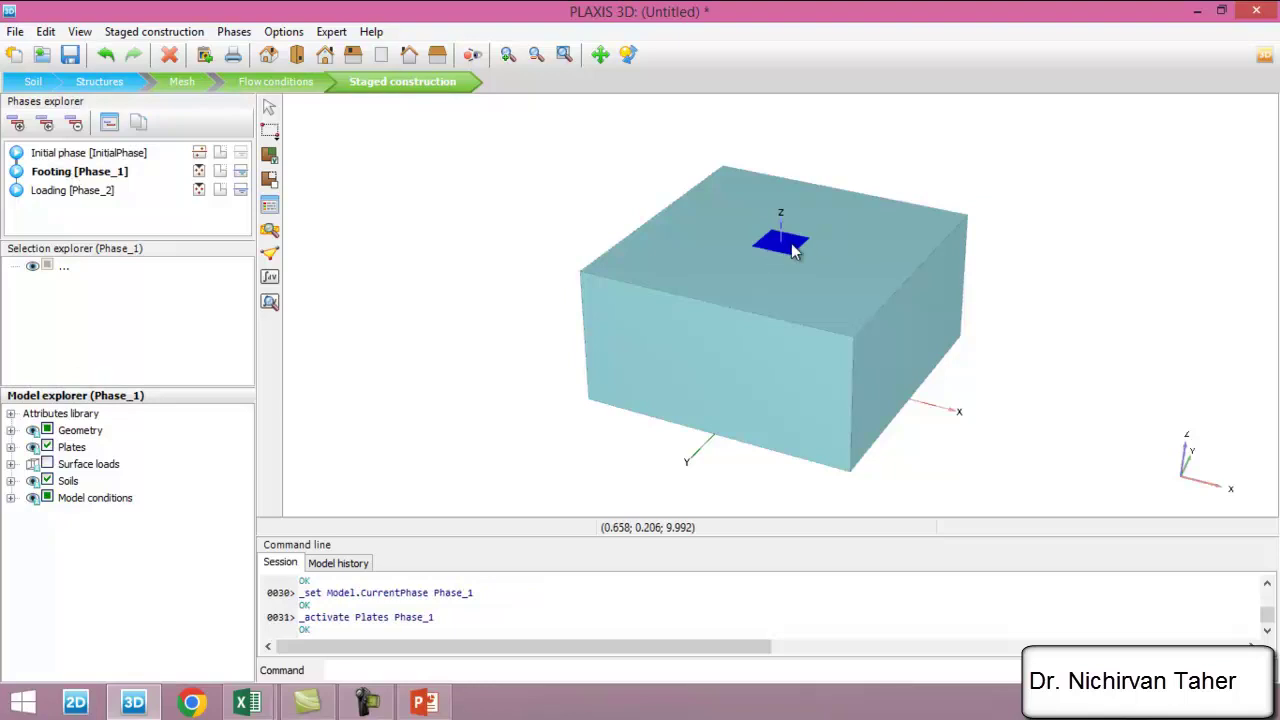
pyautogui.click(62, 193)
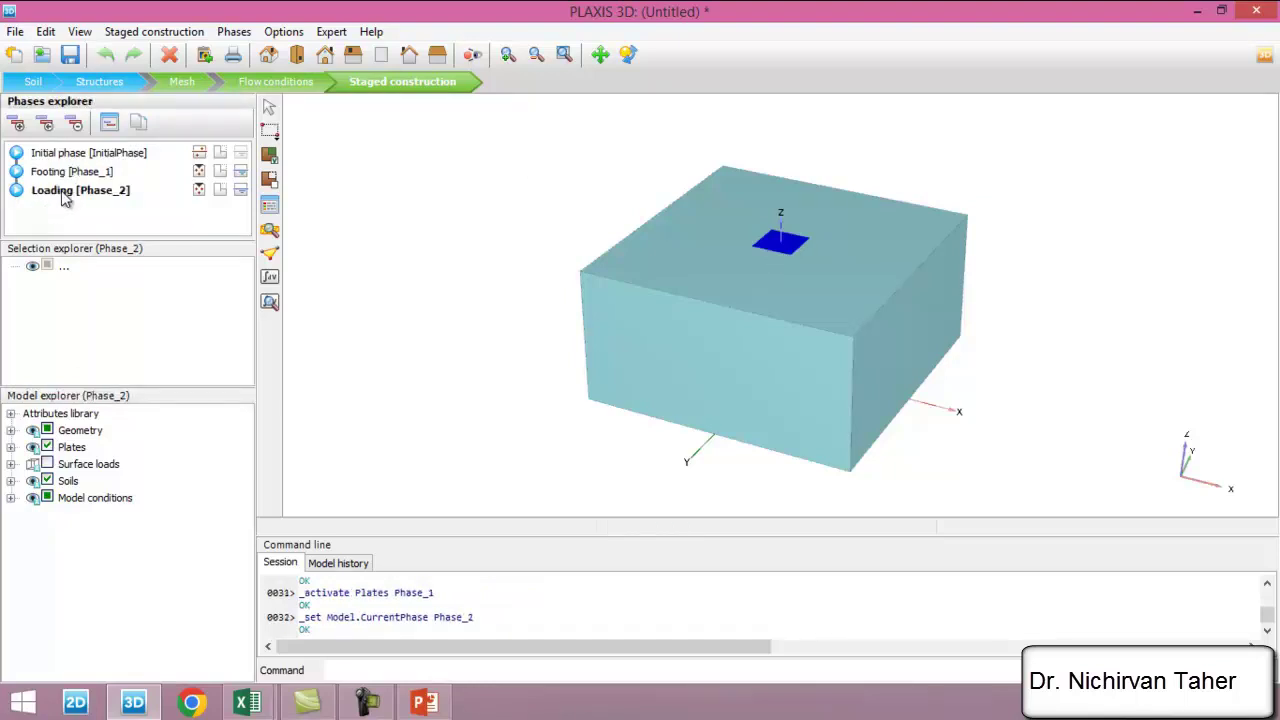
pyautogui.click(47, 464)
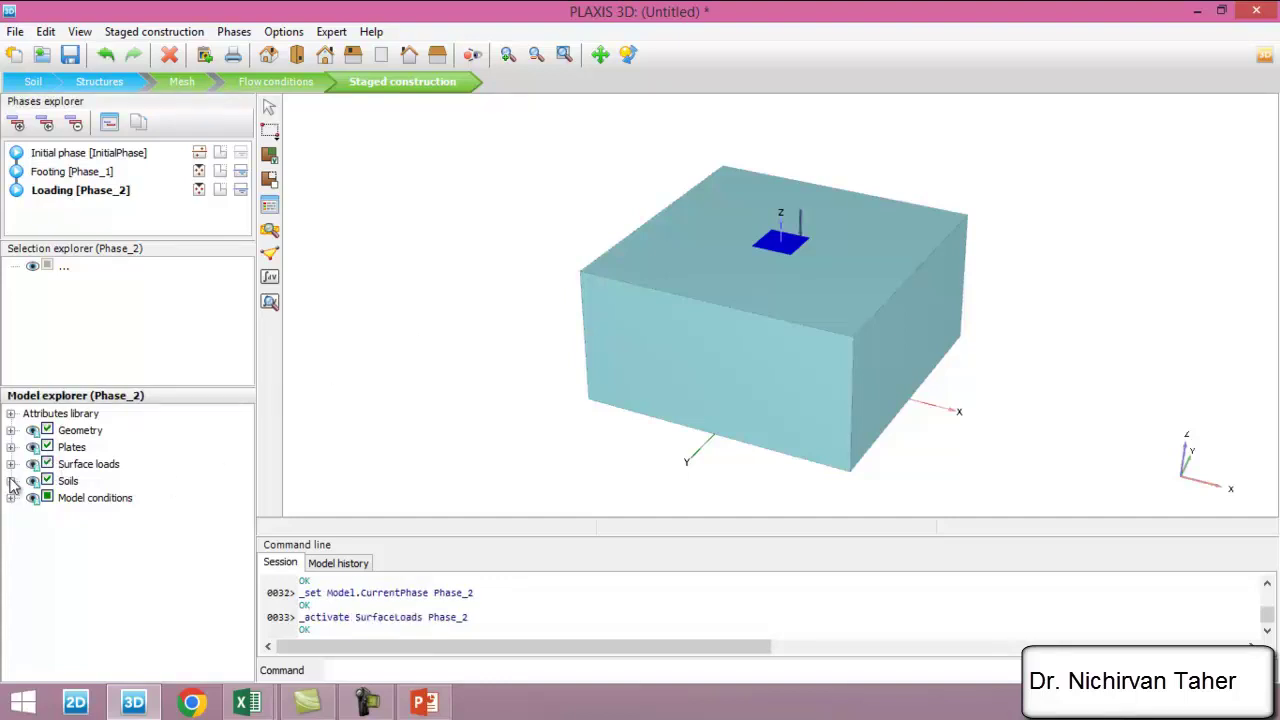
pyautogui.click(11, 465)
pyautogui.click(27, 481)
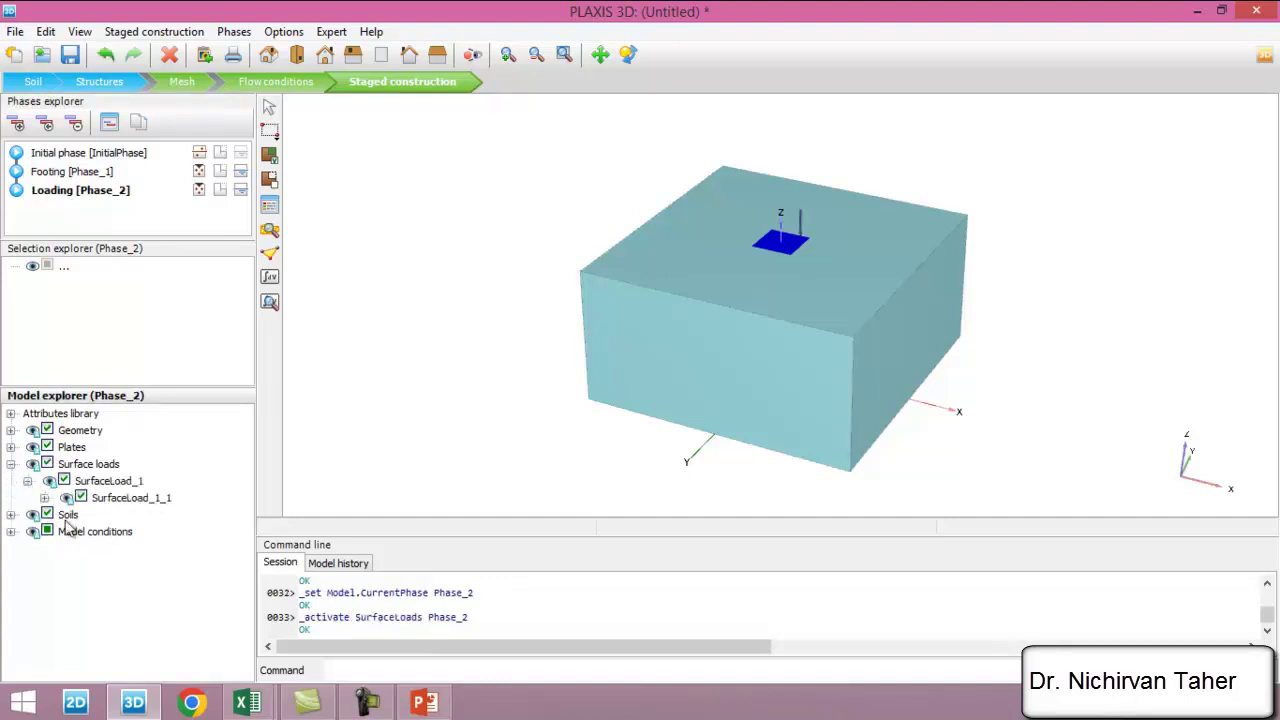
pyautogui.click(44, 498)
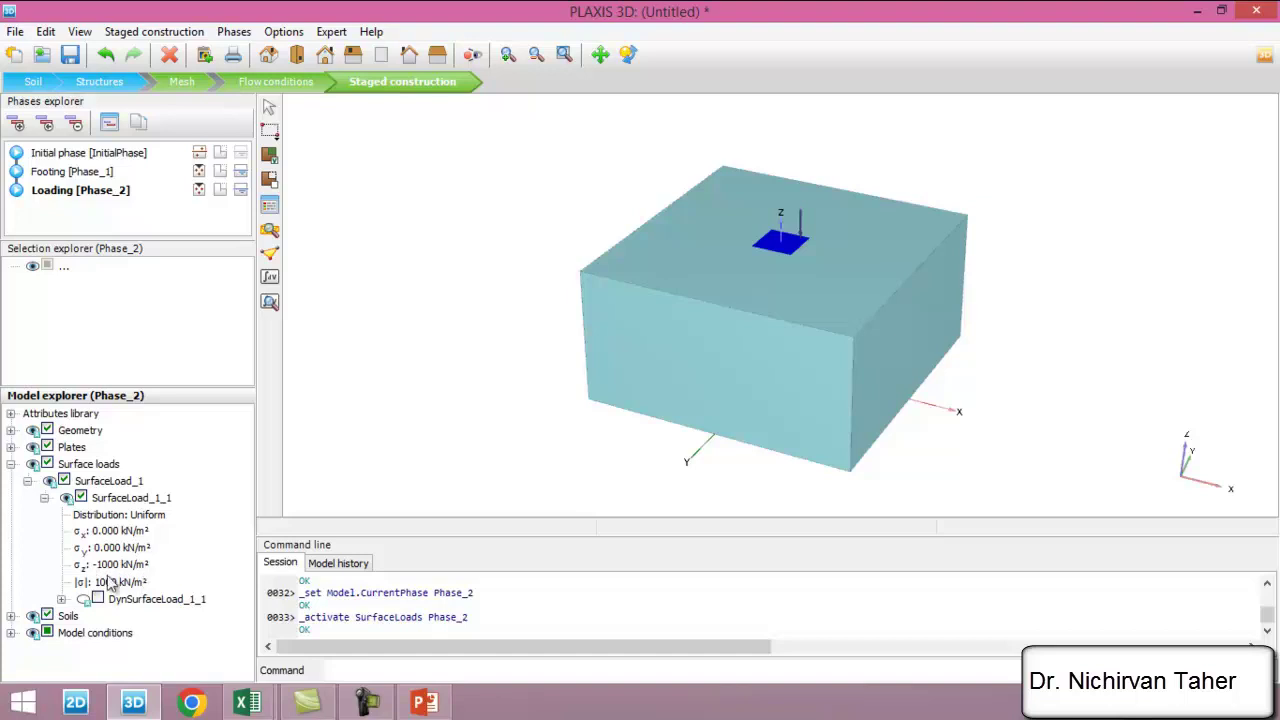
pyautogui.click(10, 465)
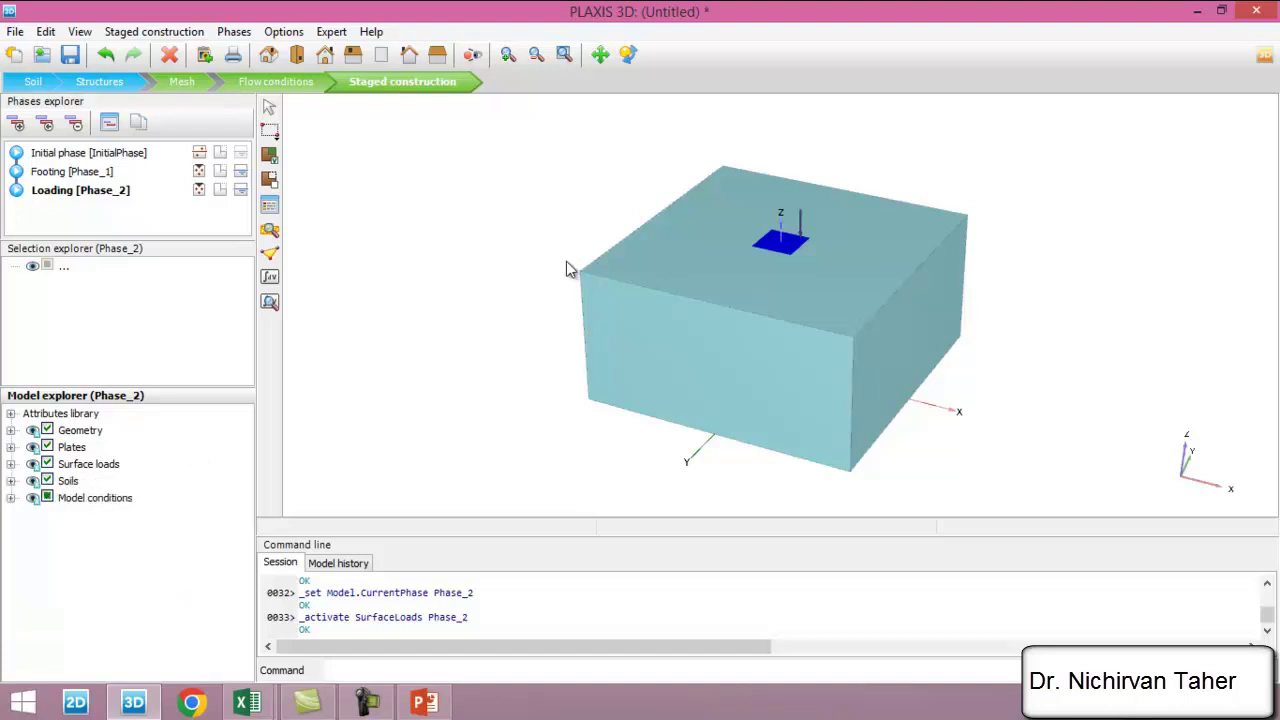
# - Pick Node 5443, the node closest to point (0, 0, 10), as the curve point
pyautogui.click(270, 254)
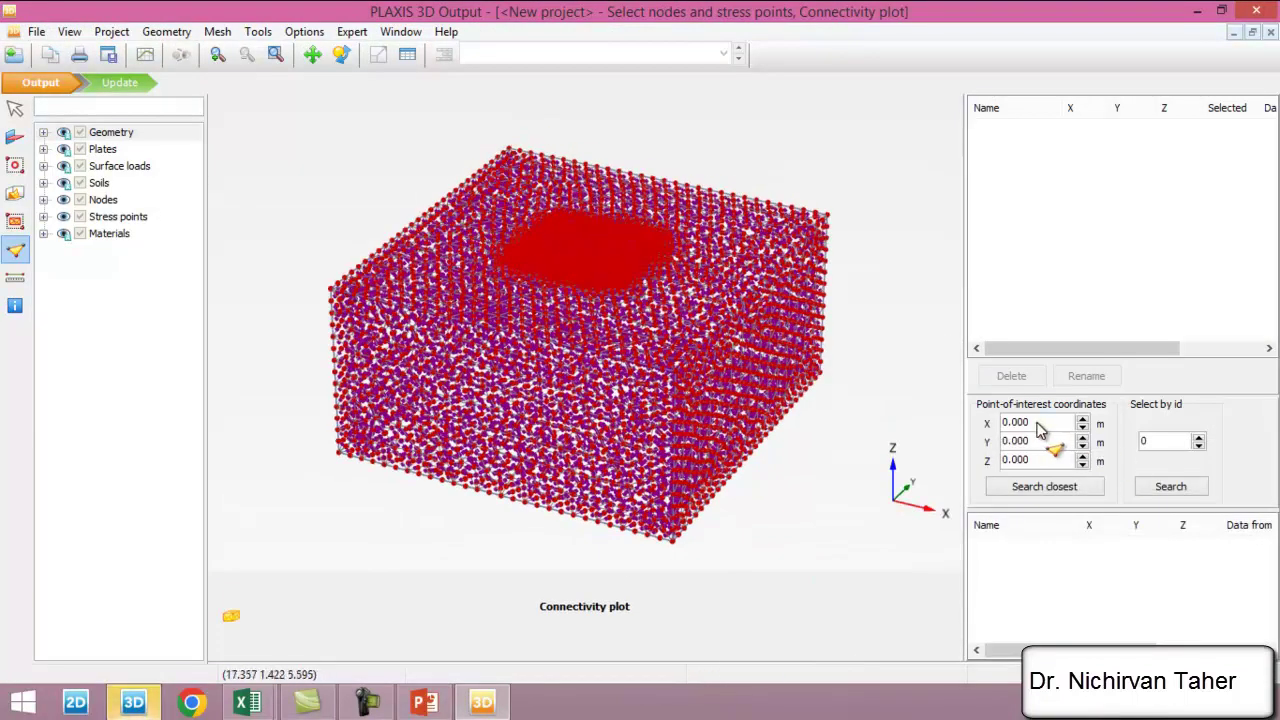
pyautogui.click(1040, 460)
pyautogui.write('10')
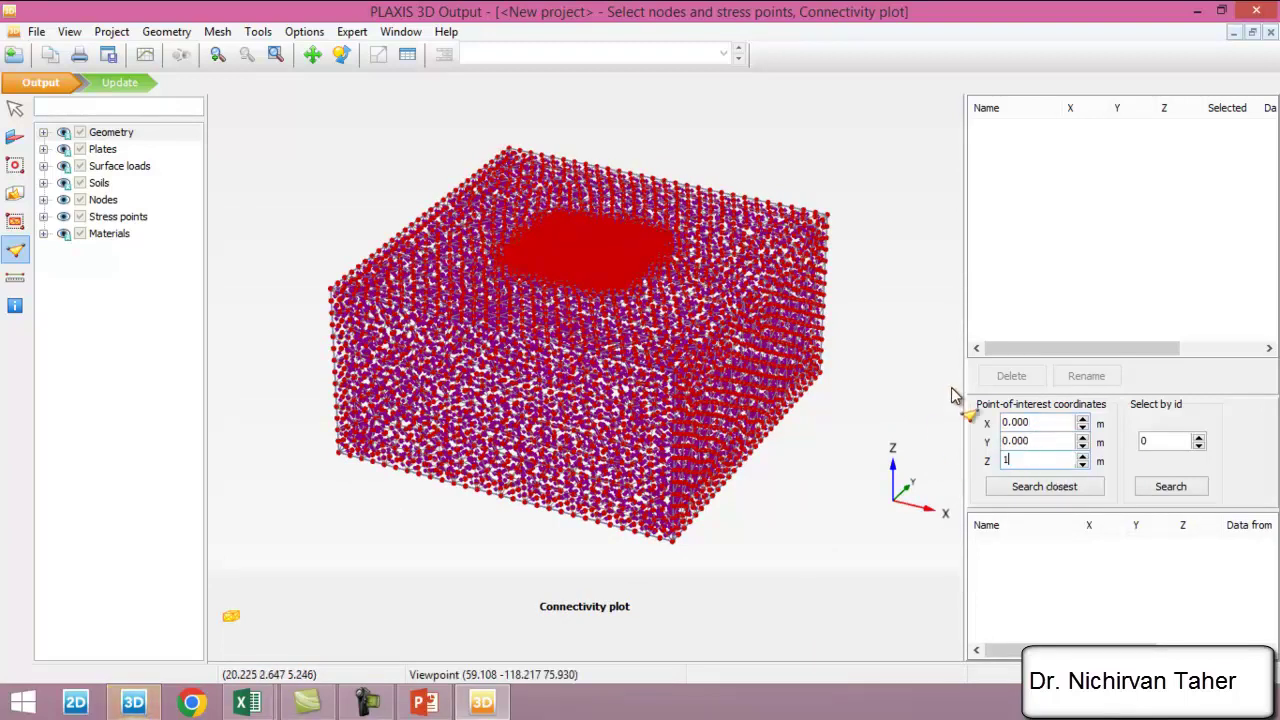
pyautogui.click(1069, 497)
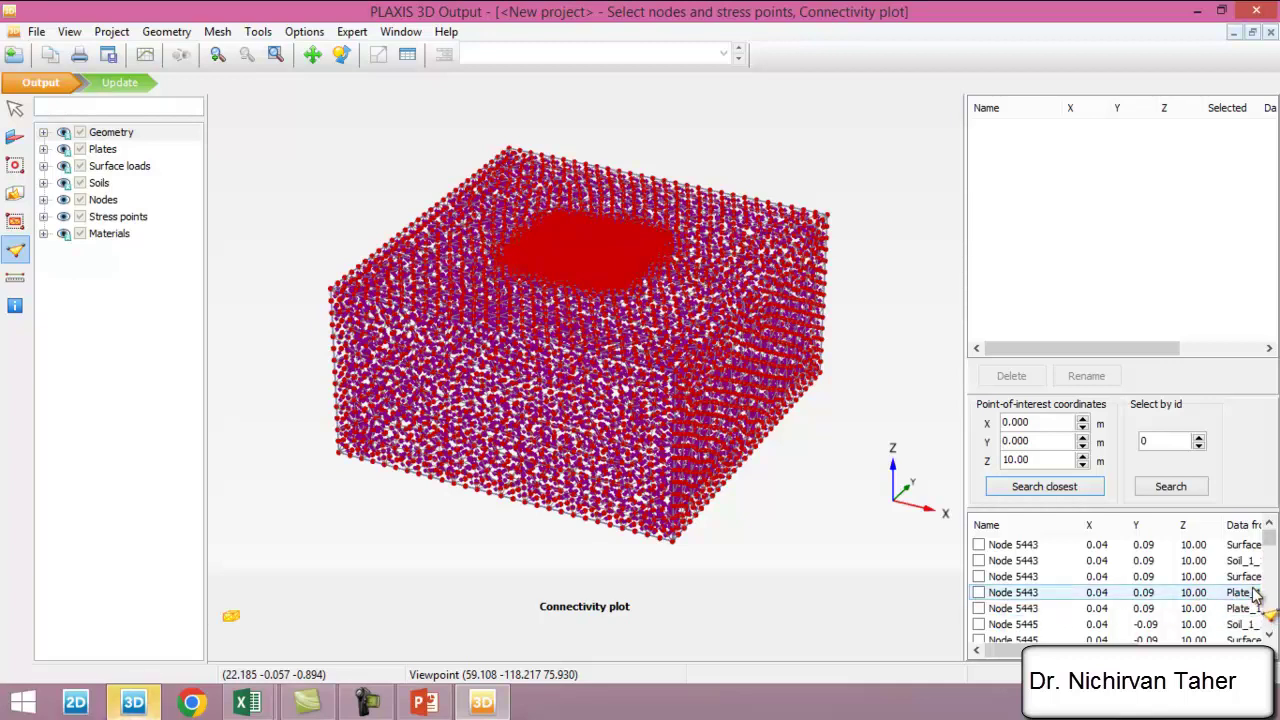
pyautogui.click(979, 592)
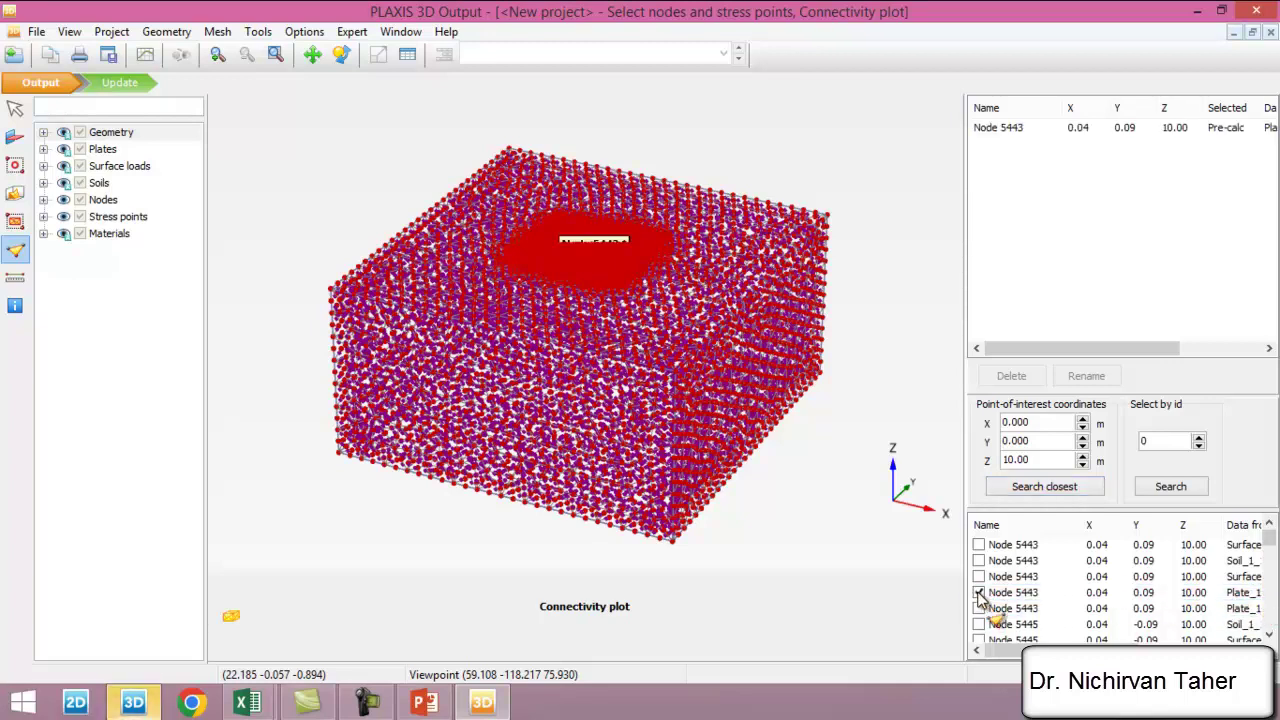
pyautogui.press('Escape')
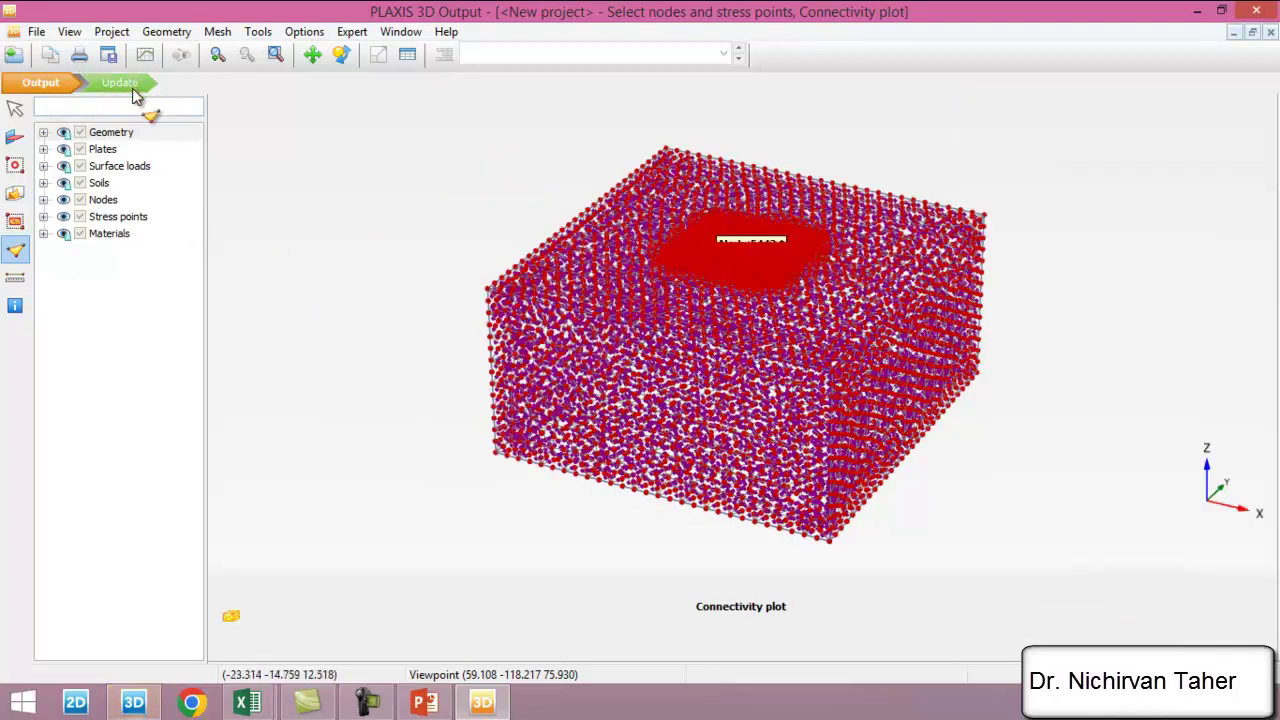
# - Return to PLAXIS 3D Input with Node 5443 stored as the curve point
pyautogui.scroll(2, 770, 257)
pyautogui.scroll(1, 770, 262)
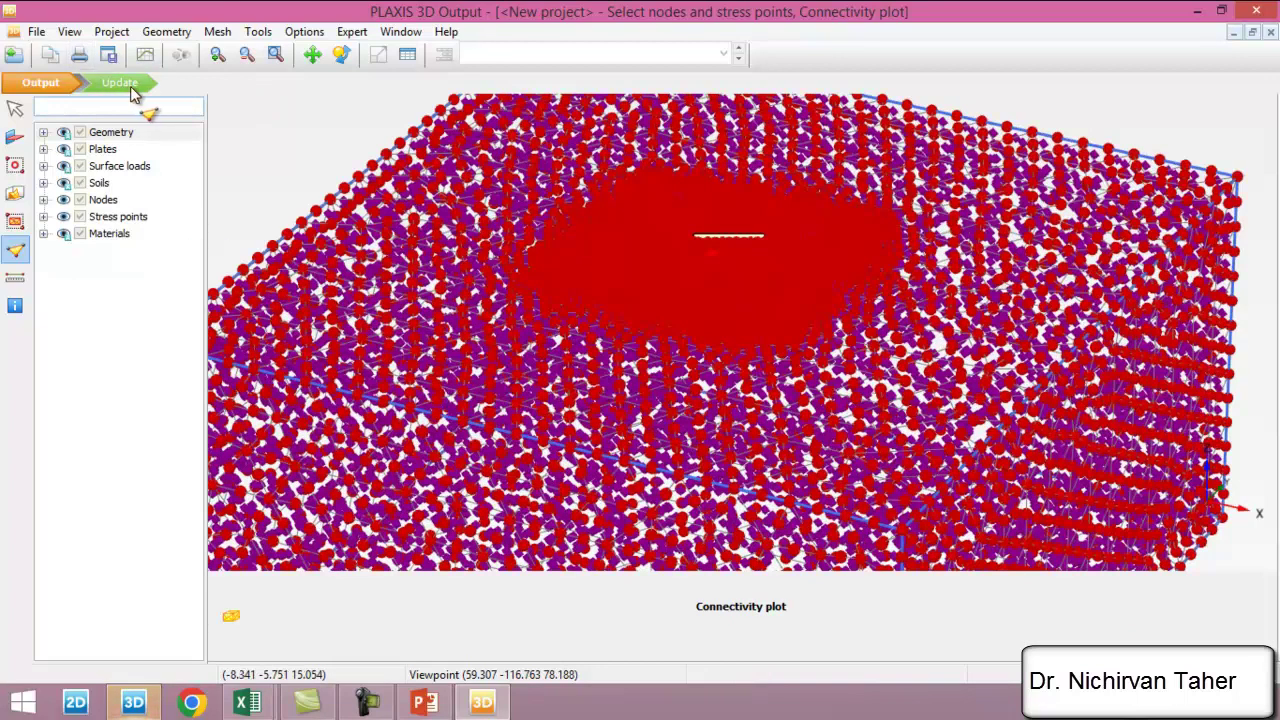
pyautogui.click(131, 86)
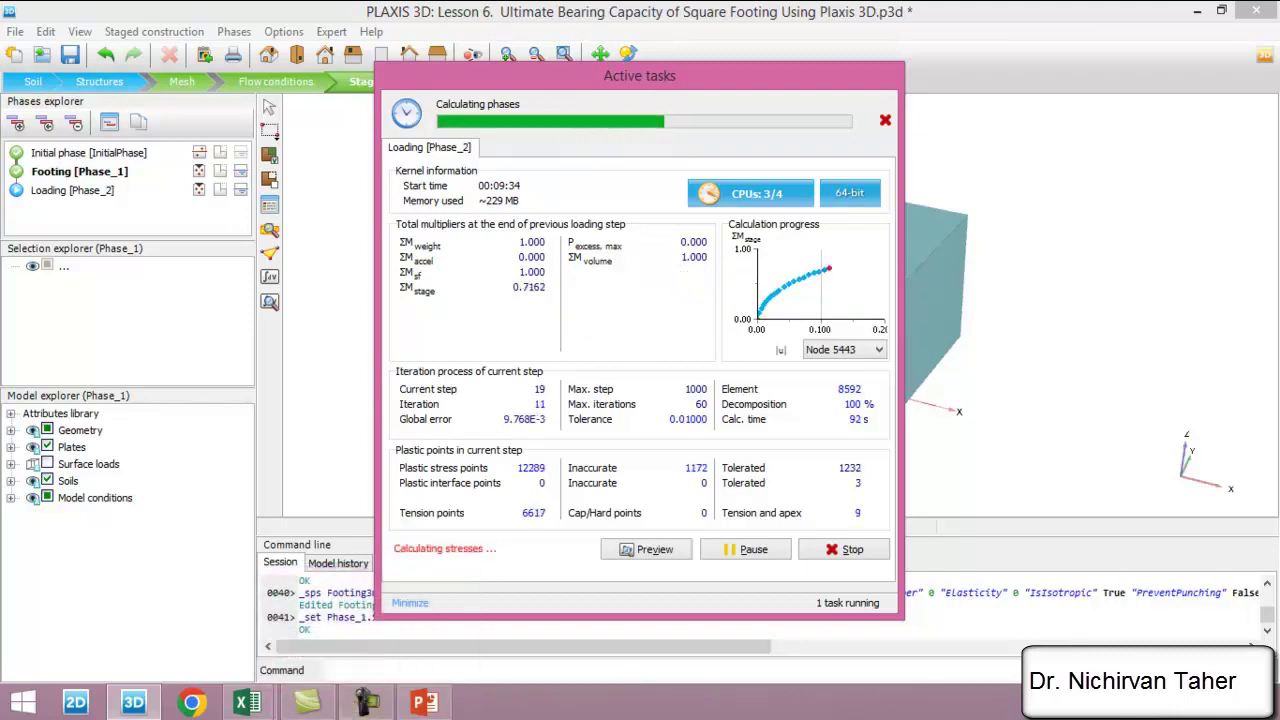
# - Go back to the running Loading phase calculation as it reaches step 90 (ΣMstage 0.9462)
pyautogui.click(345, 700)
pyautogui.click(1195, 625)
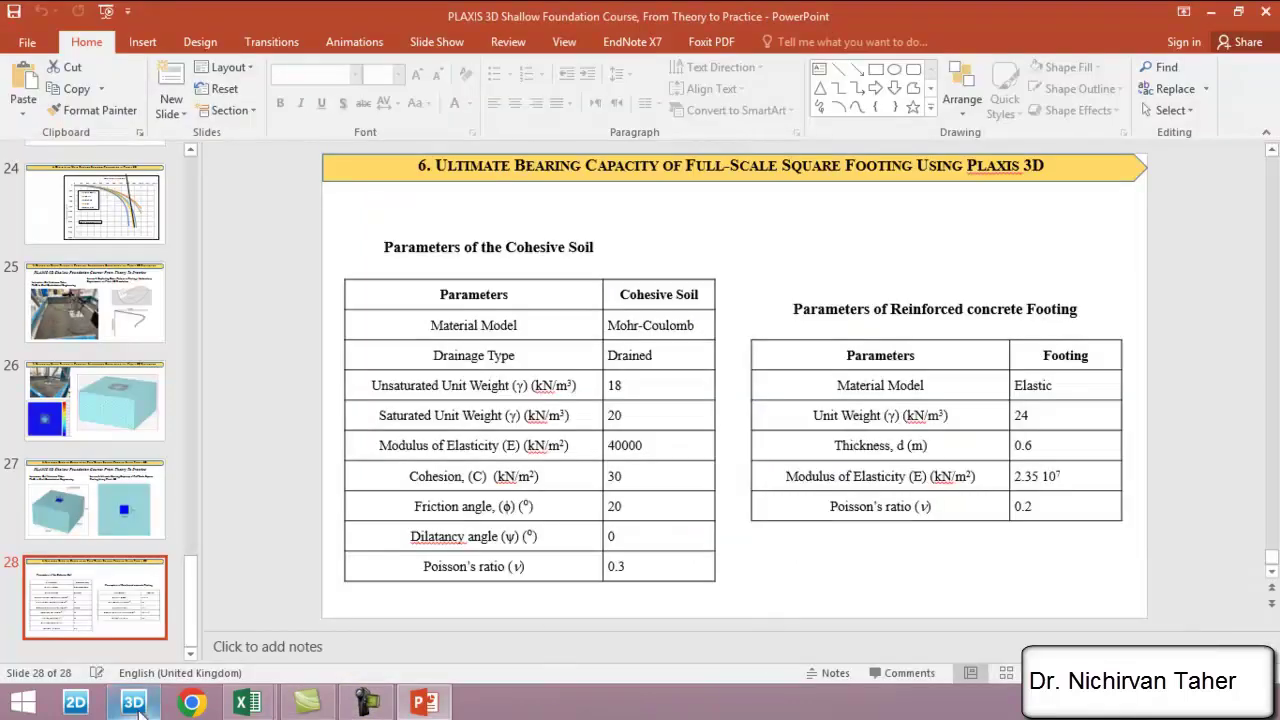
pyautogui.click(135, 704)
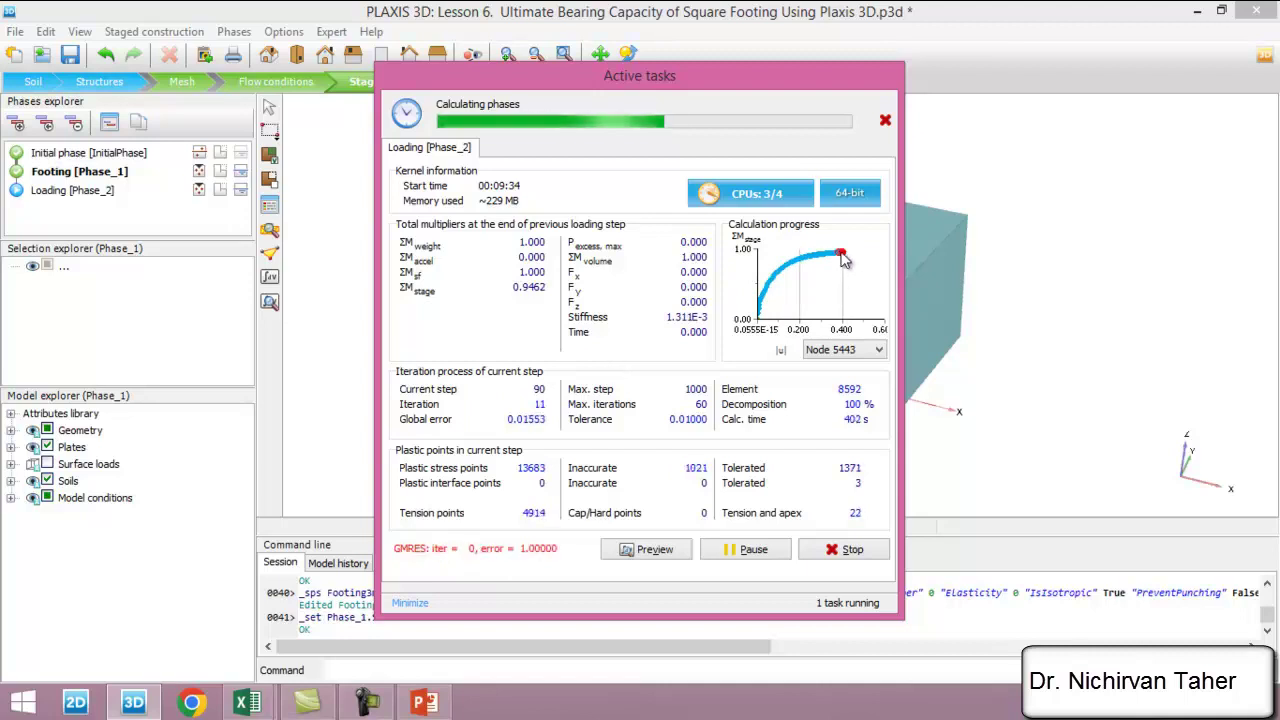
# - Zoom the progress chart onto the Node 5443 curve as the calculation reaches step 101
pyautogui.moveTo(847, 256); pyautogui.dragTo(756, 318)
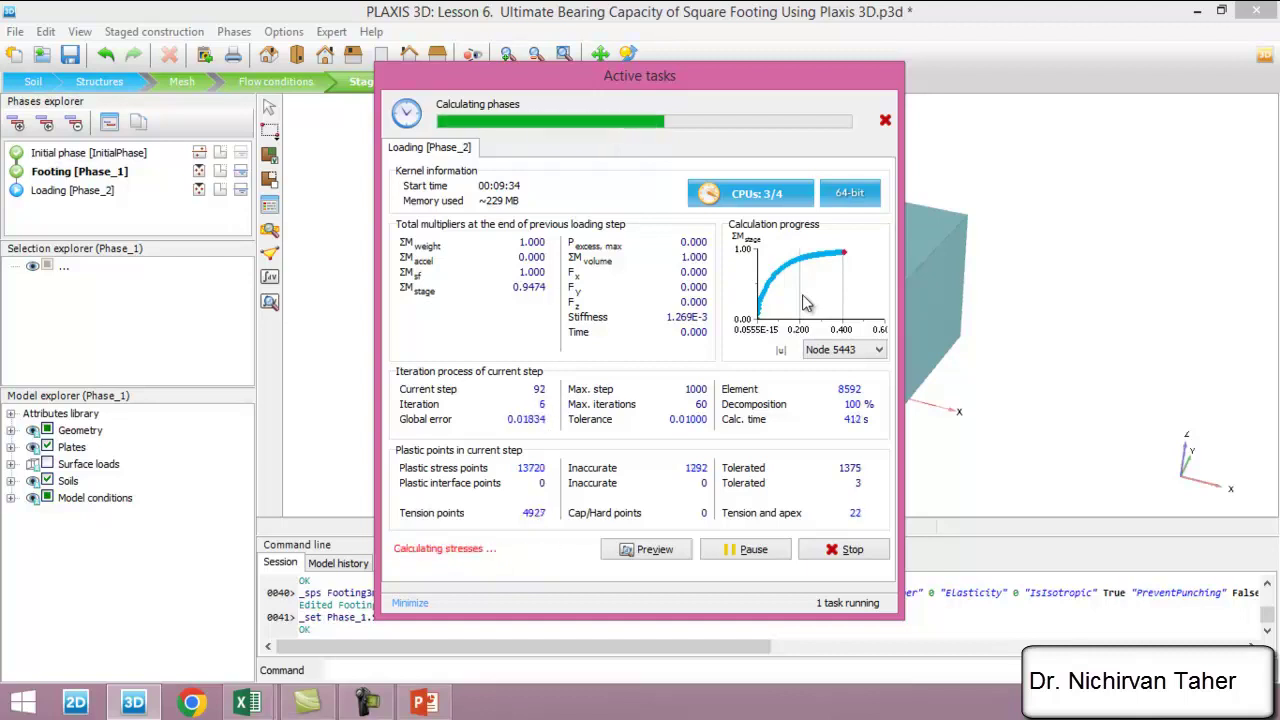
pyautogui.moveTo(386, 701)
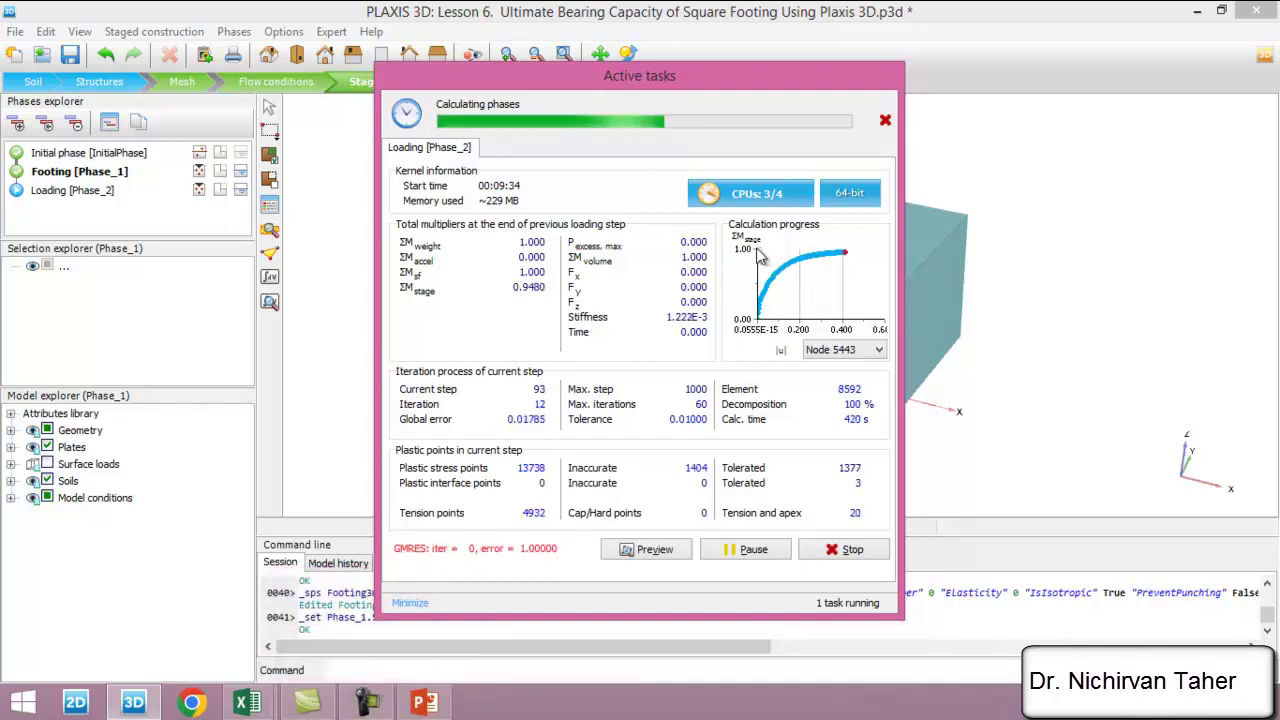
pyautogui.moveTo(762, 332); pyautogui.dragTo(860, 258)
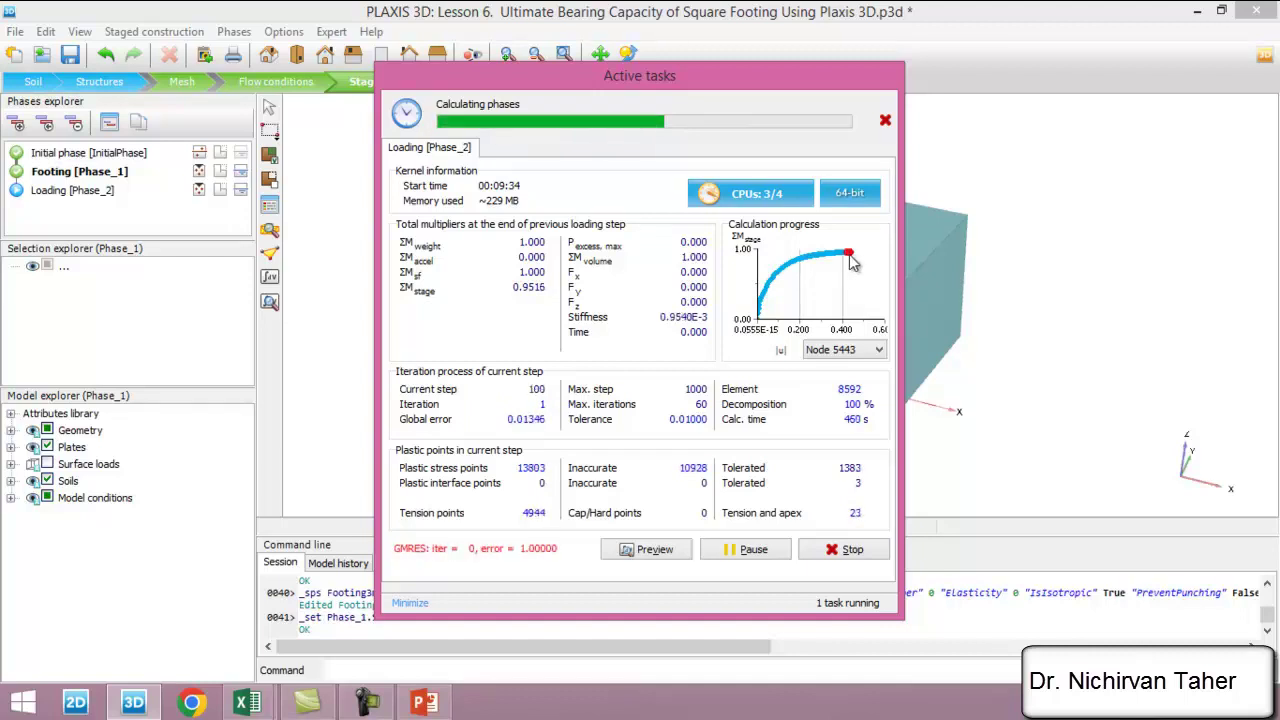
pyautogui.moveTo(850, 258); pyautogui.dragTo(754, 324)
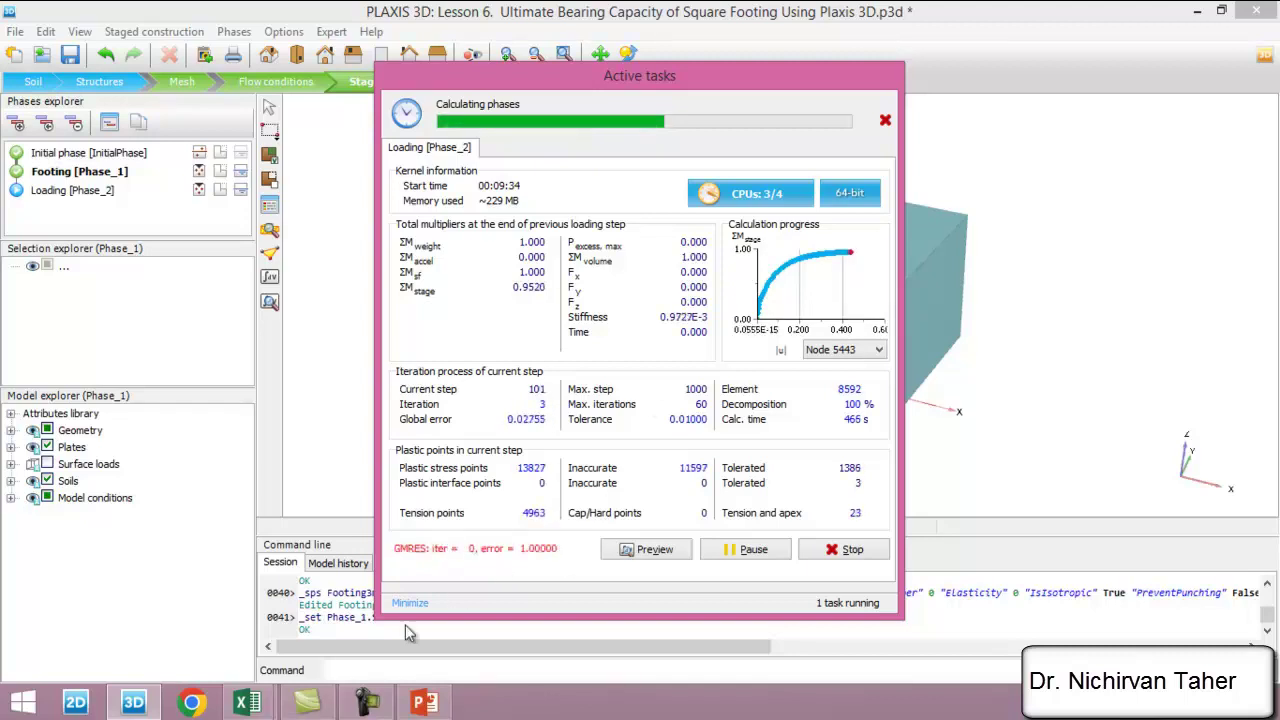
pyautogui.click(367, 702)
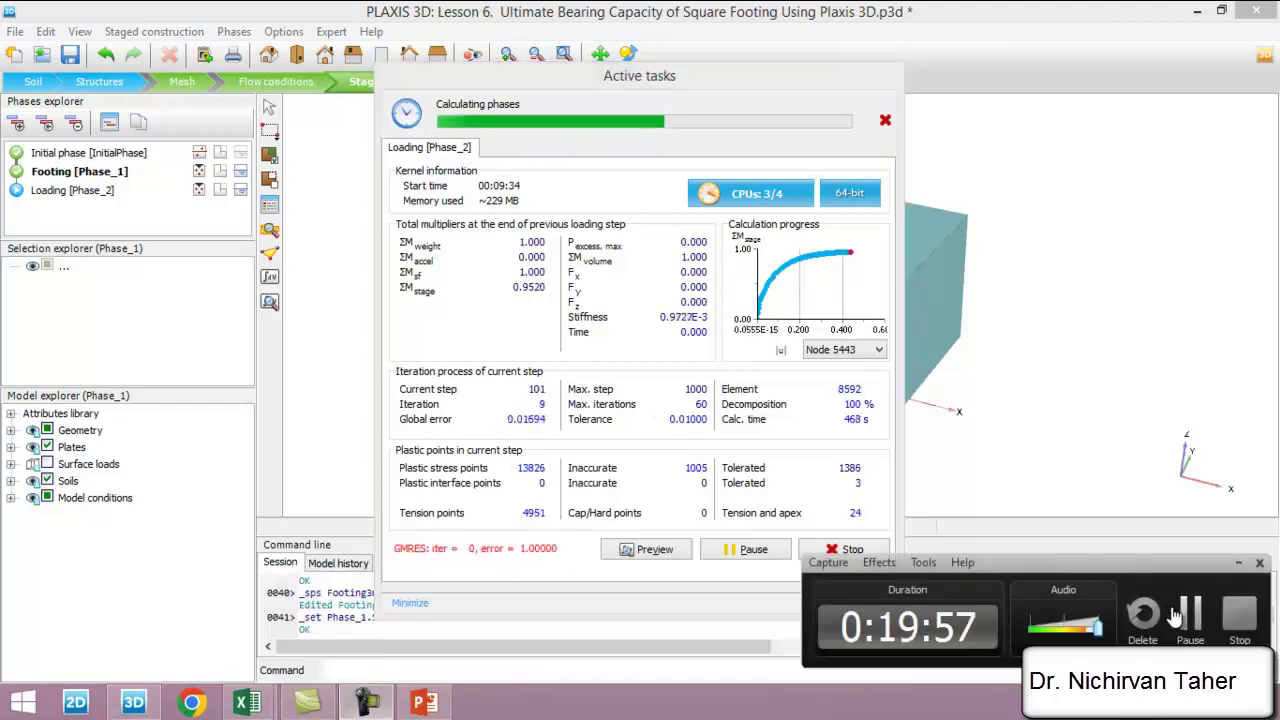
# - Look over slide 28's soil and footing tables, then return to the PLAXIS 3D calculation
pyautogui.click(1188, 614)
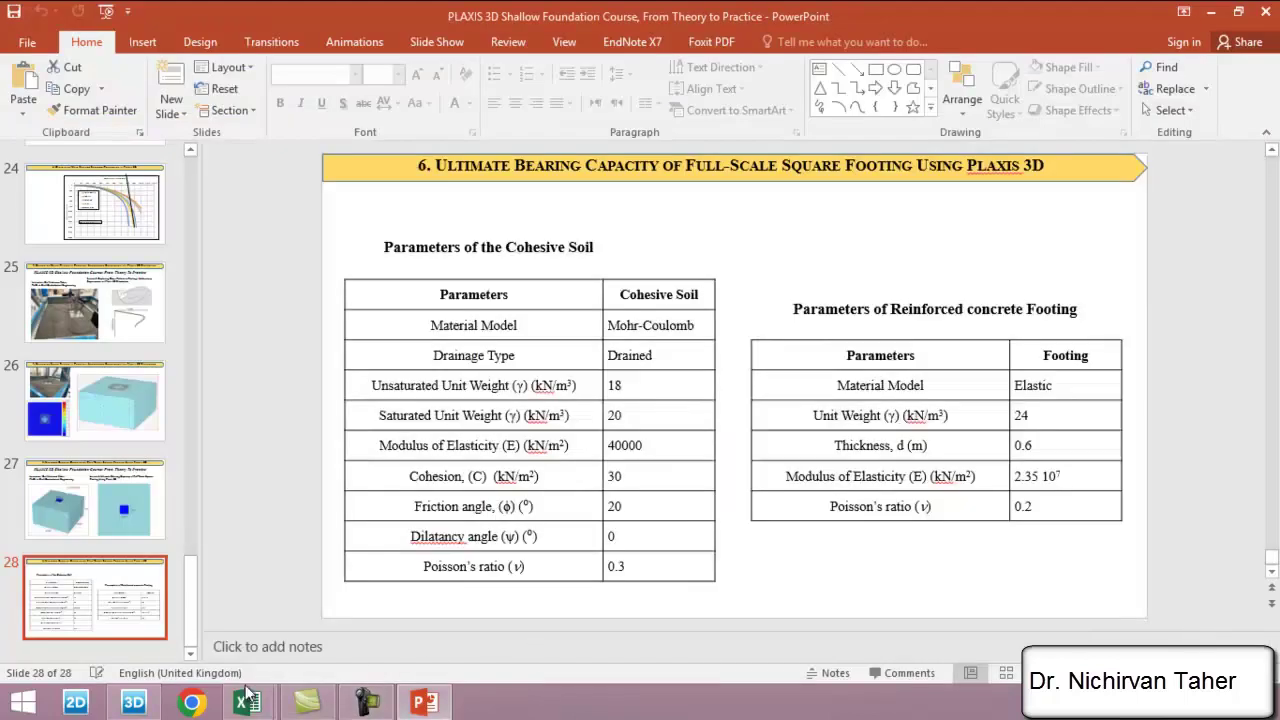
pyautogui.click(140, 706)
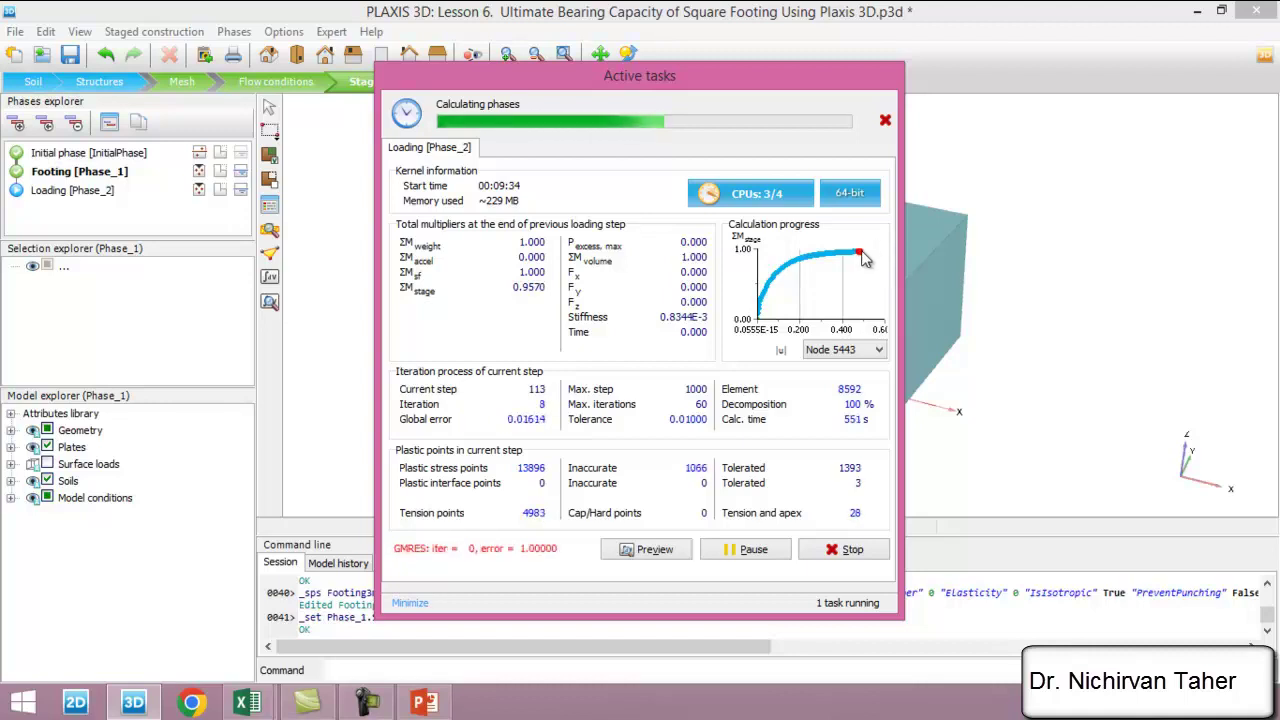
# - Zoom the progress chart on the flattening curve as the calculation reaches step 121
pyautogui.moveTo(862, 252); pyautogui.dragTo(751, 326)
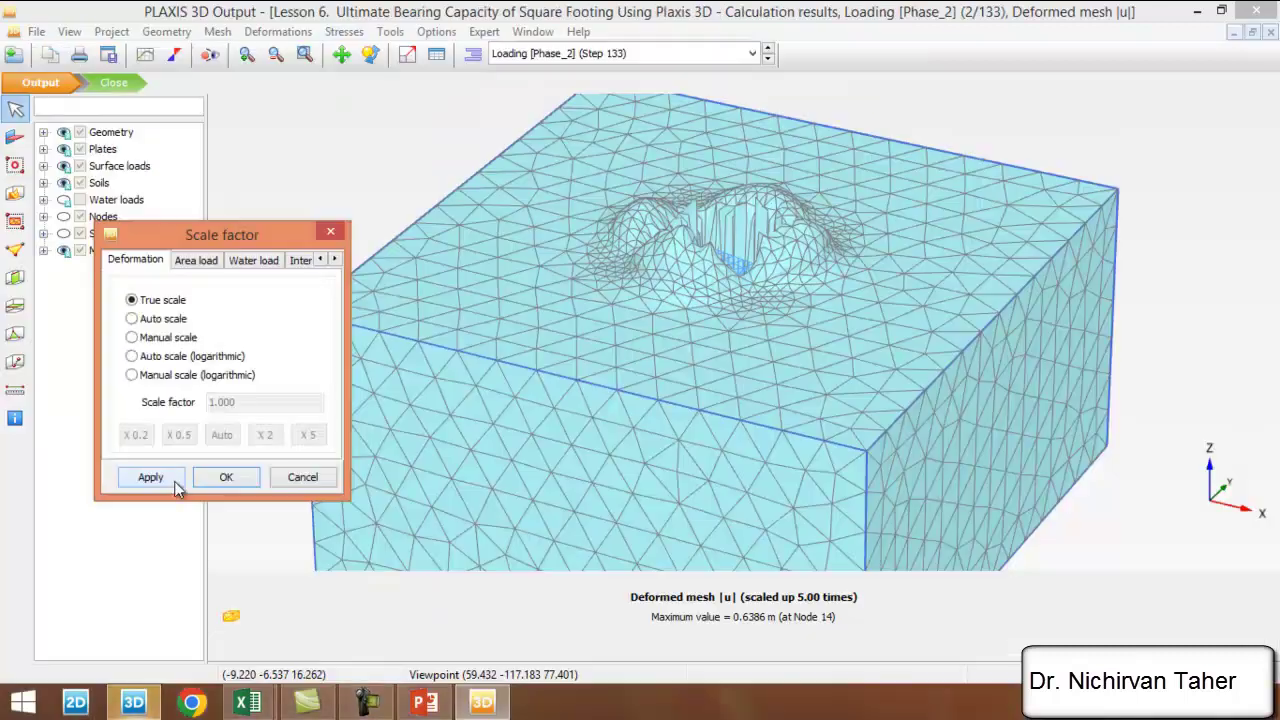
# - Show the step 133 deformed mesh at true scale and orbit to view the 0.6386 m settlement
pyautogui.click(155, 479)
pyautogui.click(226, 477)
pyautogui.scroll(3, 805, 201)
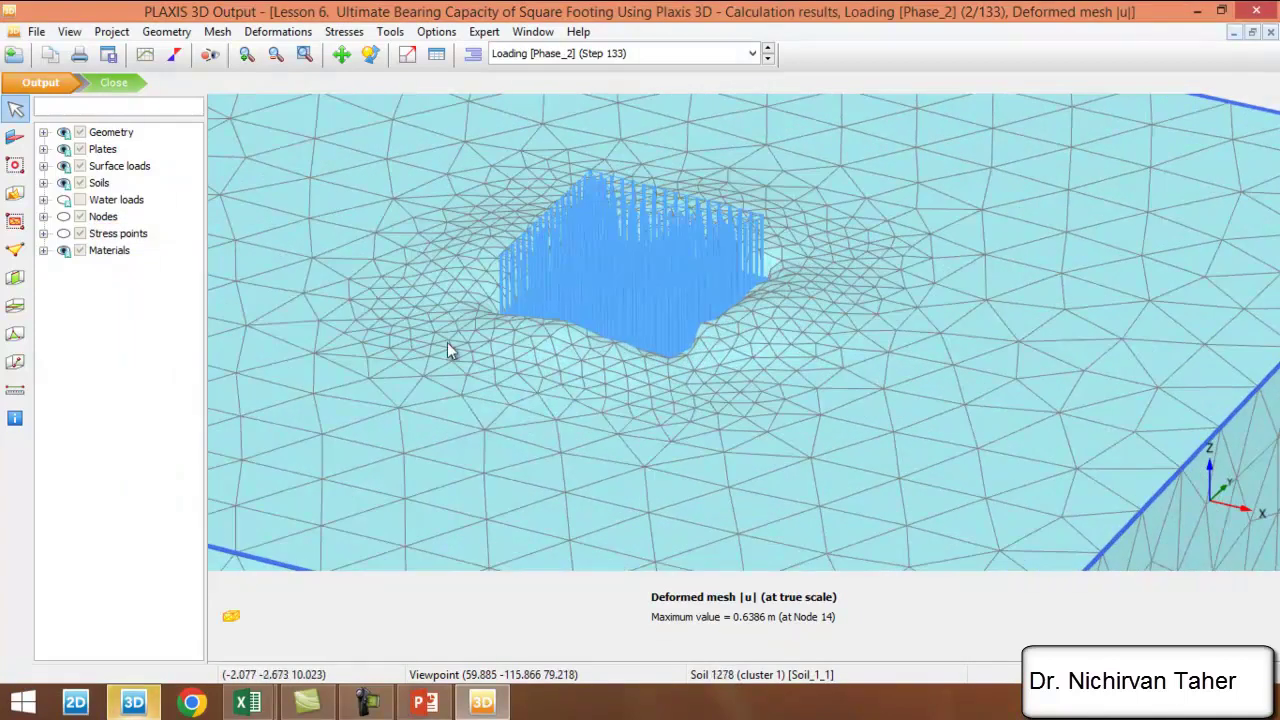
pyautogui.scroll(-2, 790, 304)
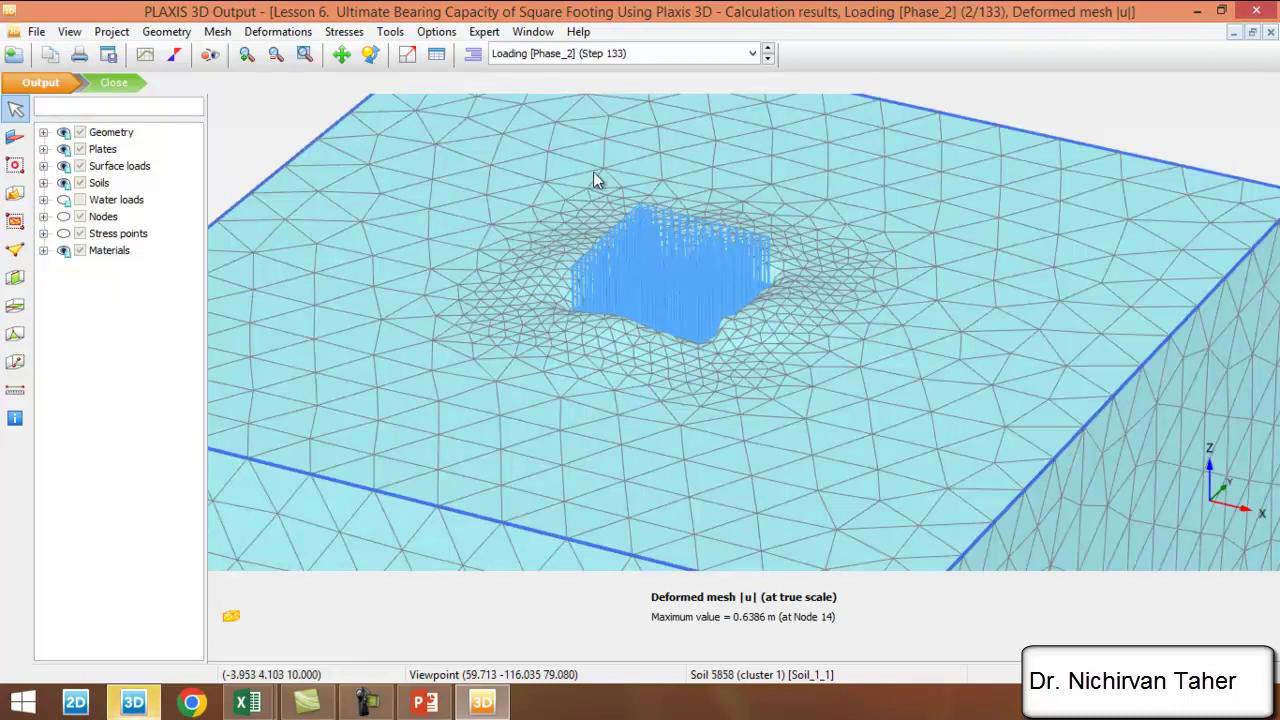
pyautogui.scroll(-2, 698, 303)
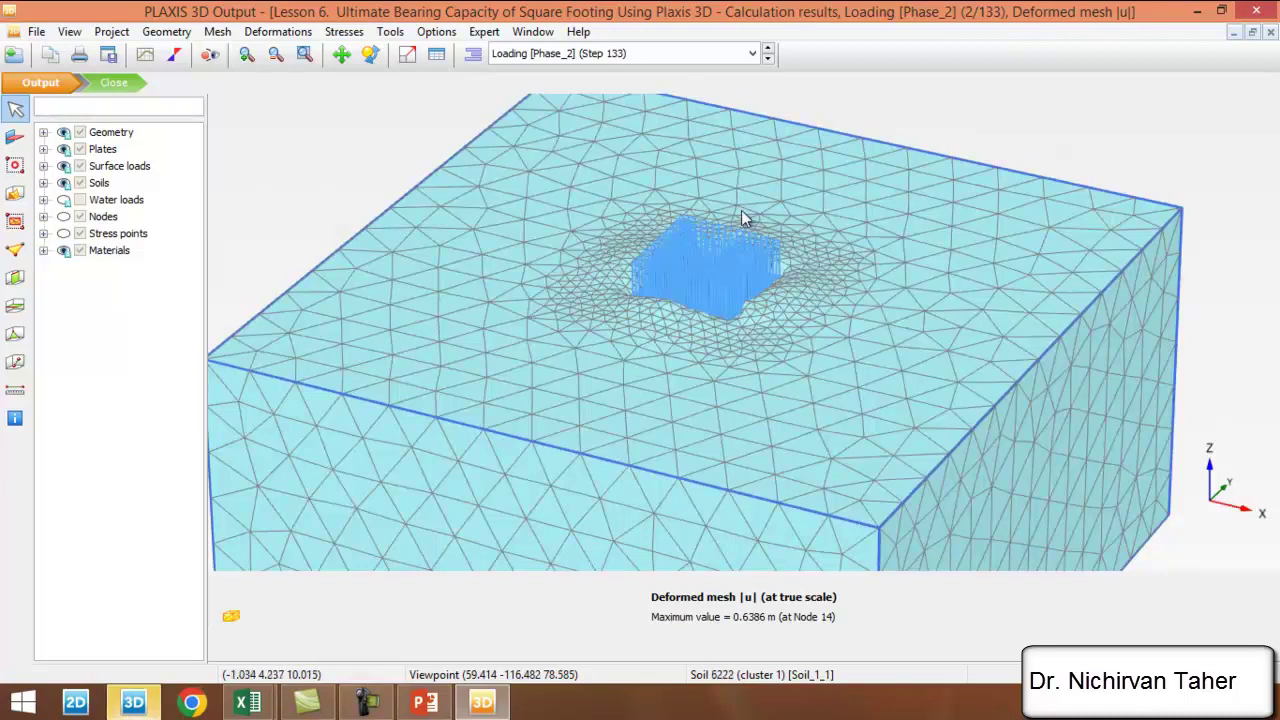
pyautogui.scroll(-2, 268, 132)
pyautogui.scroll(1, 620, 220)
pyautogui.scroll(-1, 650, 230)
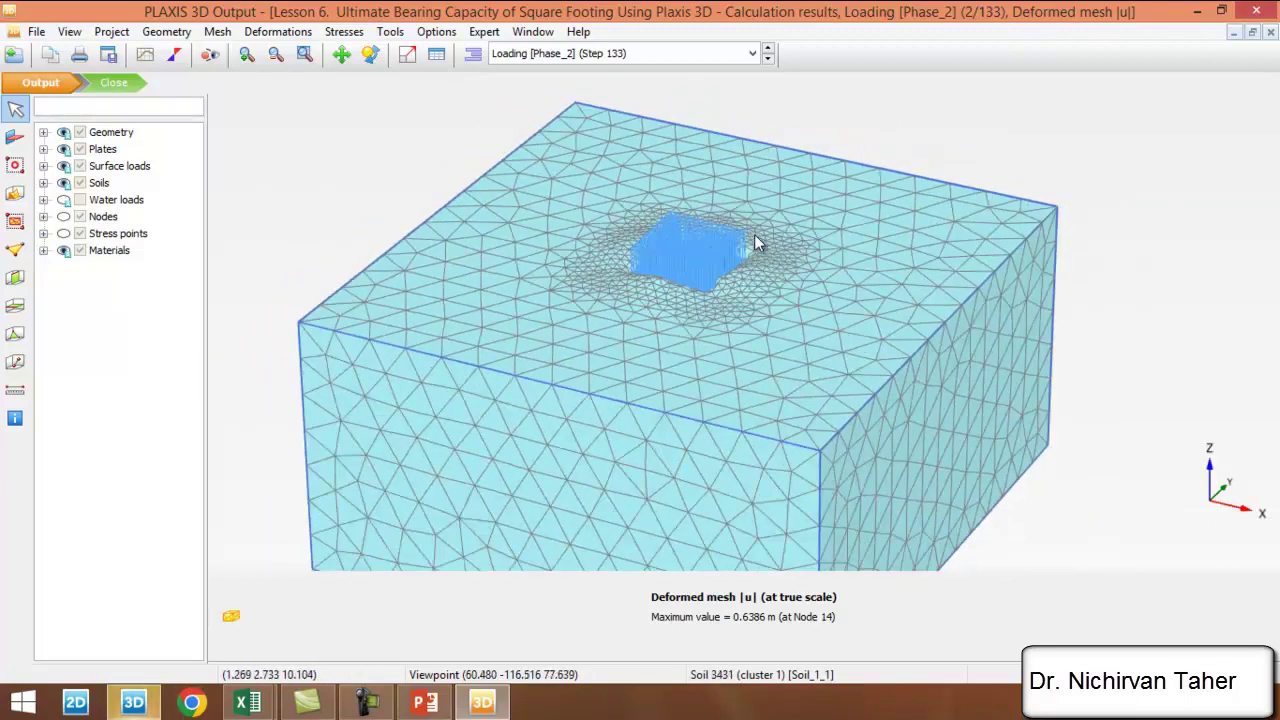
pyautogui.scroll(-1, 643, 235)
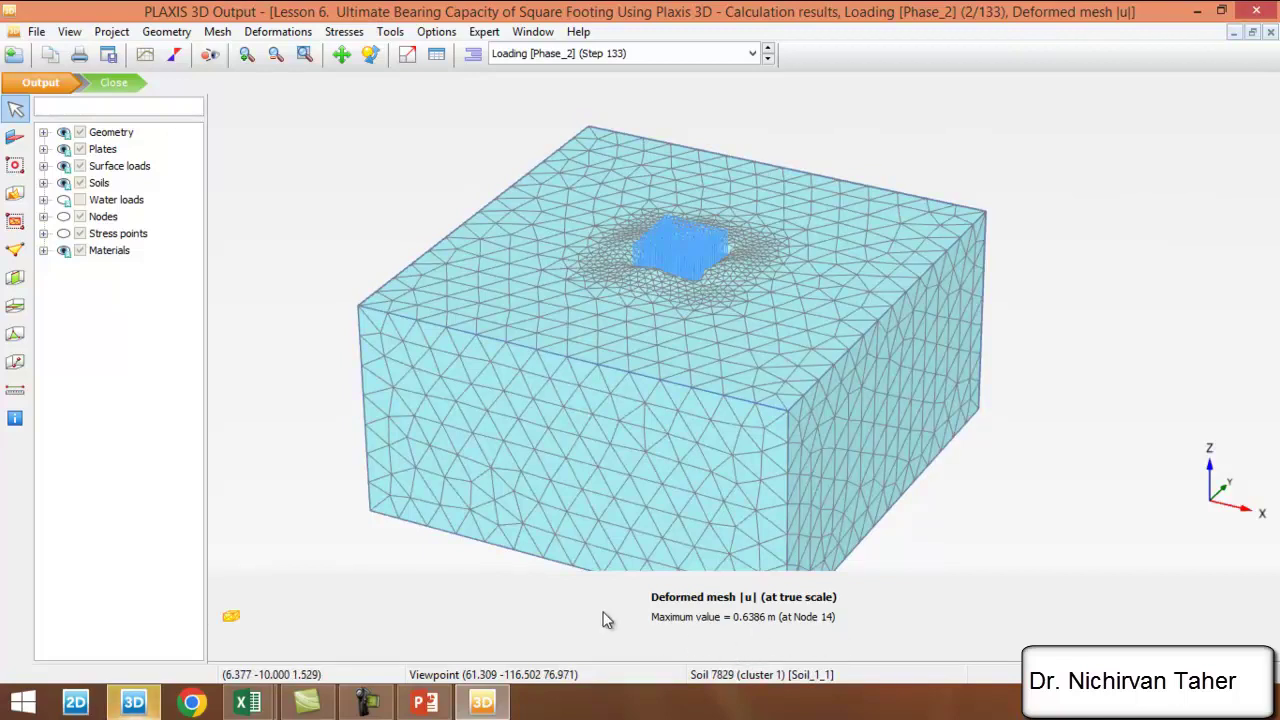
pyautogui.scroll(3, 669, 216)
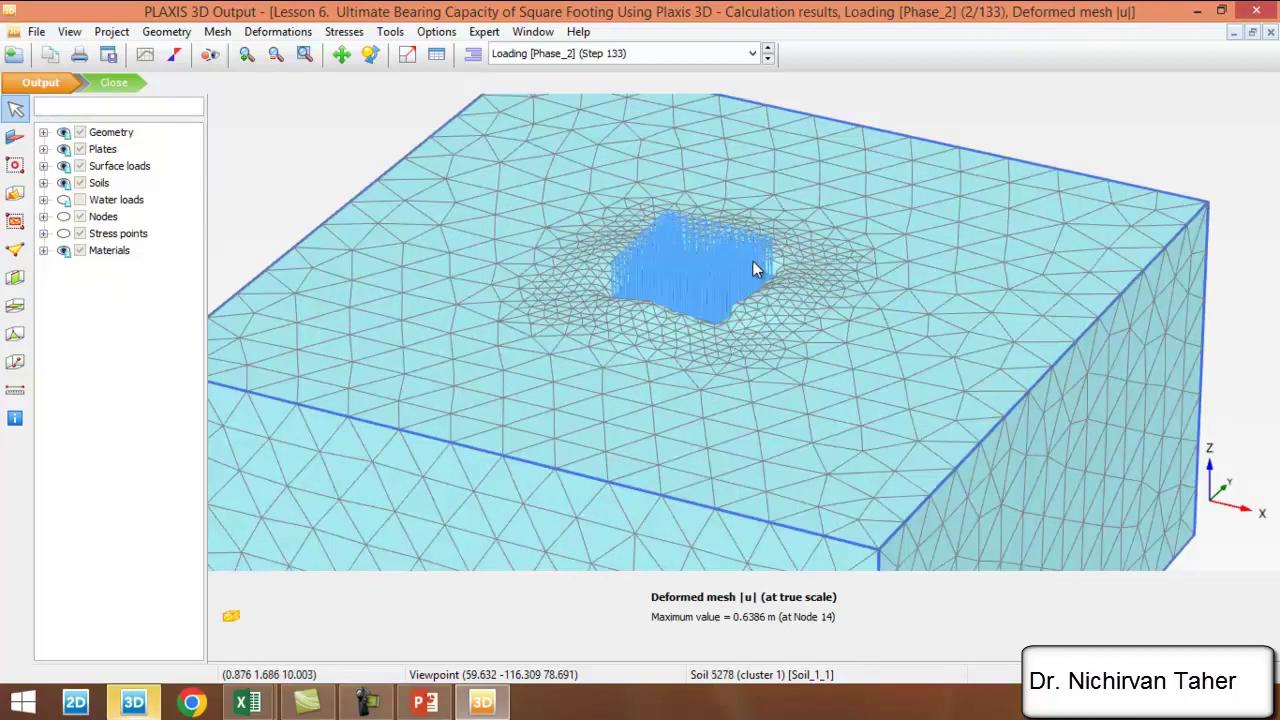
pyautogui.keyDown('ctrl'); pyautogui.keyDown('shift'); pyautogui.moveTo(717, 246); pyautogui.dragTo(674, 277, button='right'); pyautogui.keyUp('shift'); pyautogui.keyUp('ctrl')
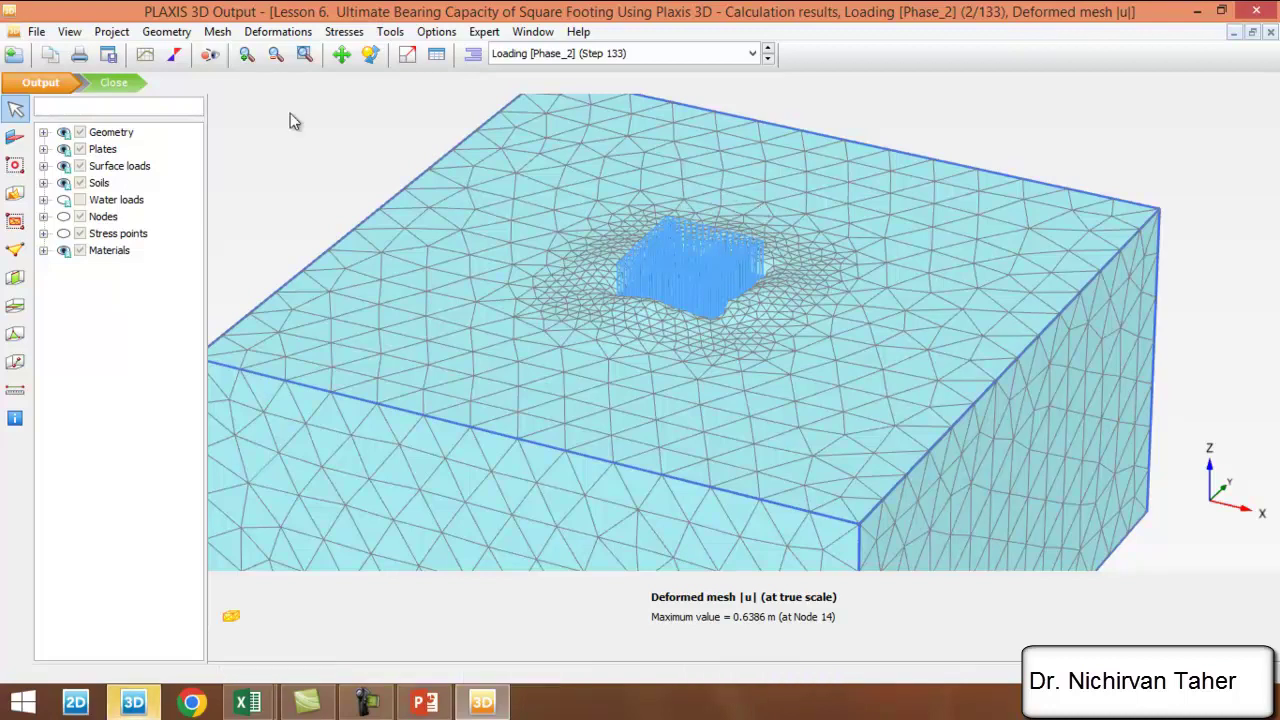
# - Switch the plot to total vertical displacements uz
pyautogui.click(272, 35)
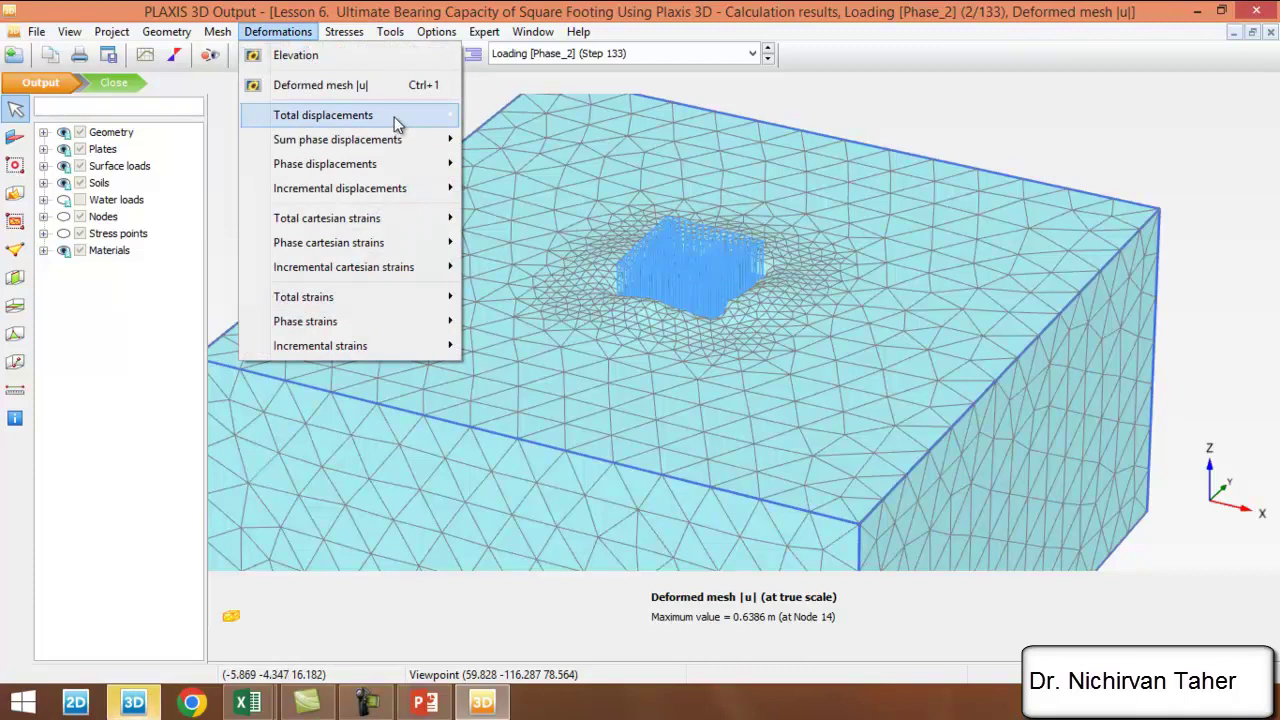
pyautogui.moveTo(397, 123)
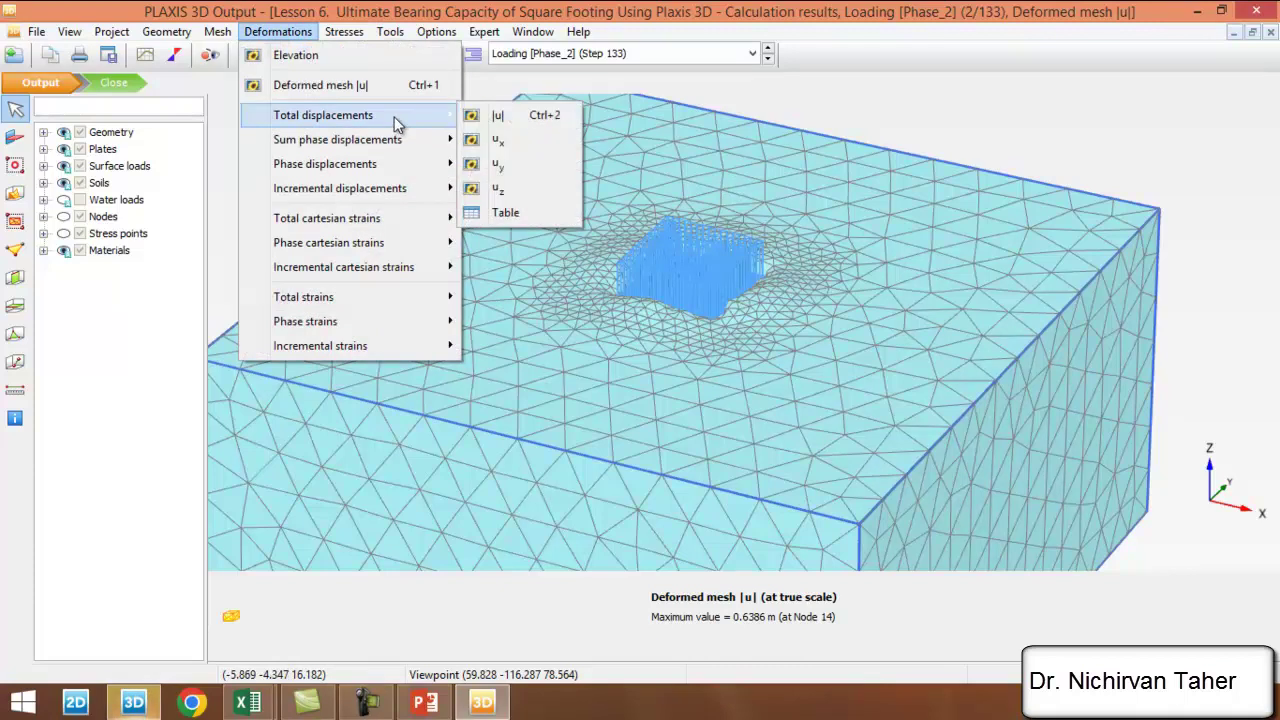
pyautogui.click(524, 190)
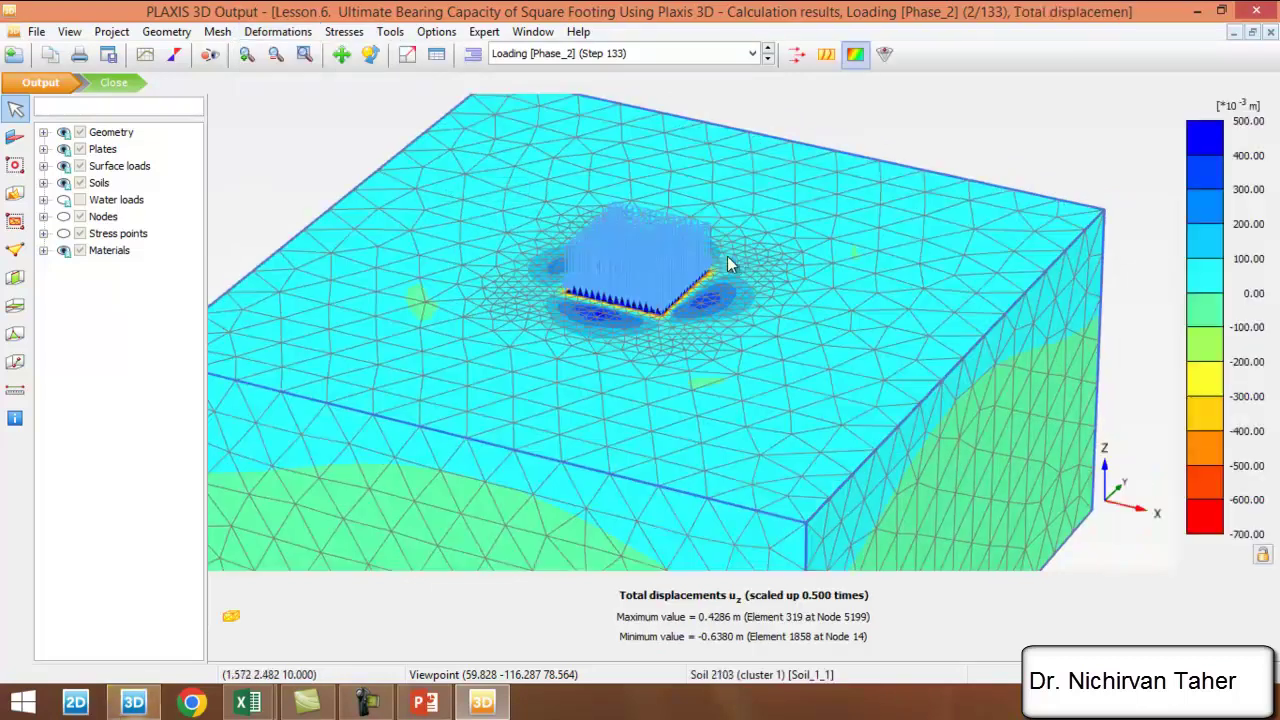
pyautogui.scroll(-5, 795, 258)
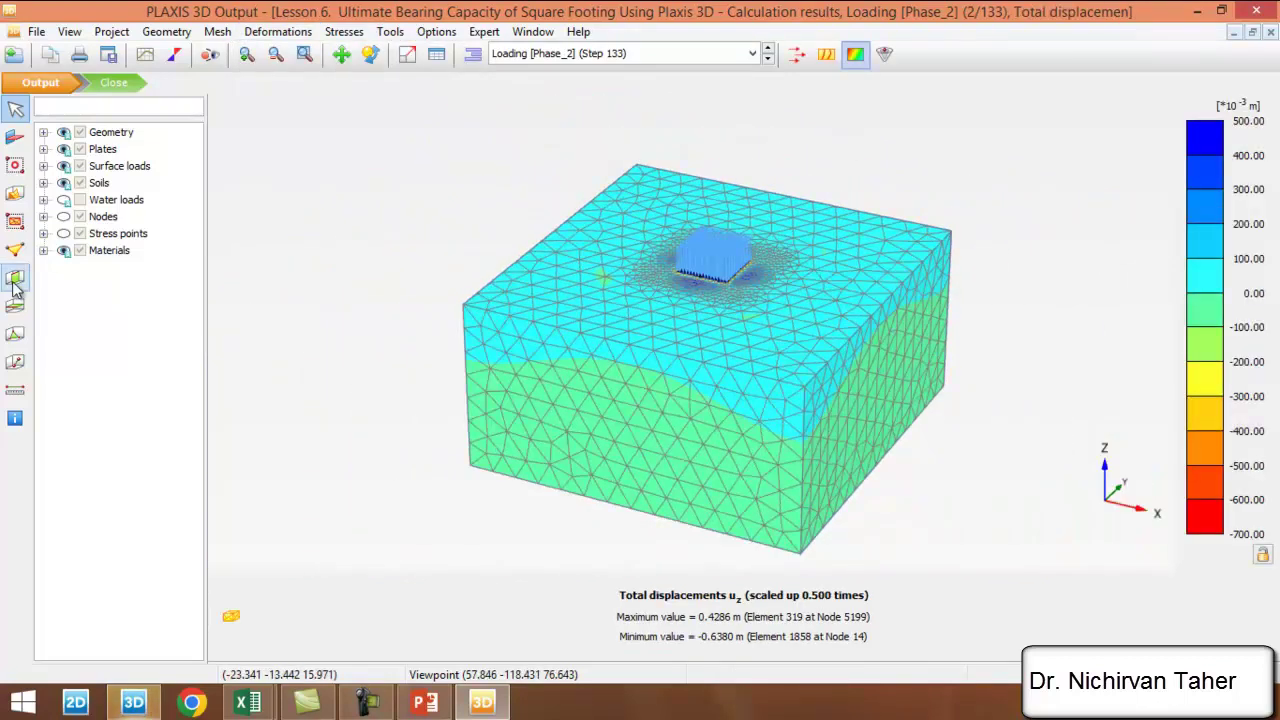
# - Cut cross-section A-A* across the model through the footing and turn it to a front view
pyautogui.click(15, 282)
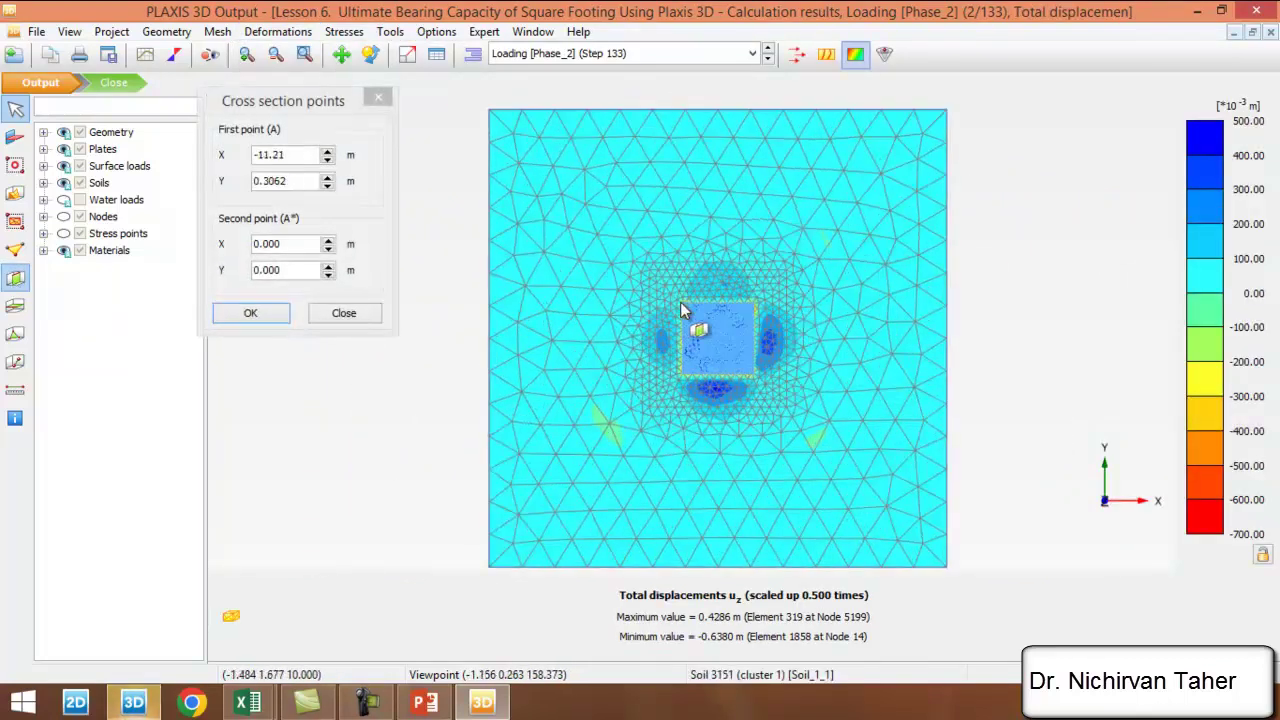
pyautogui.moveTo(471, 337); pyautogui.dragTo(974, 351)
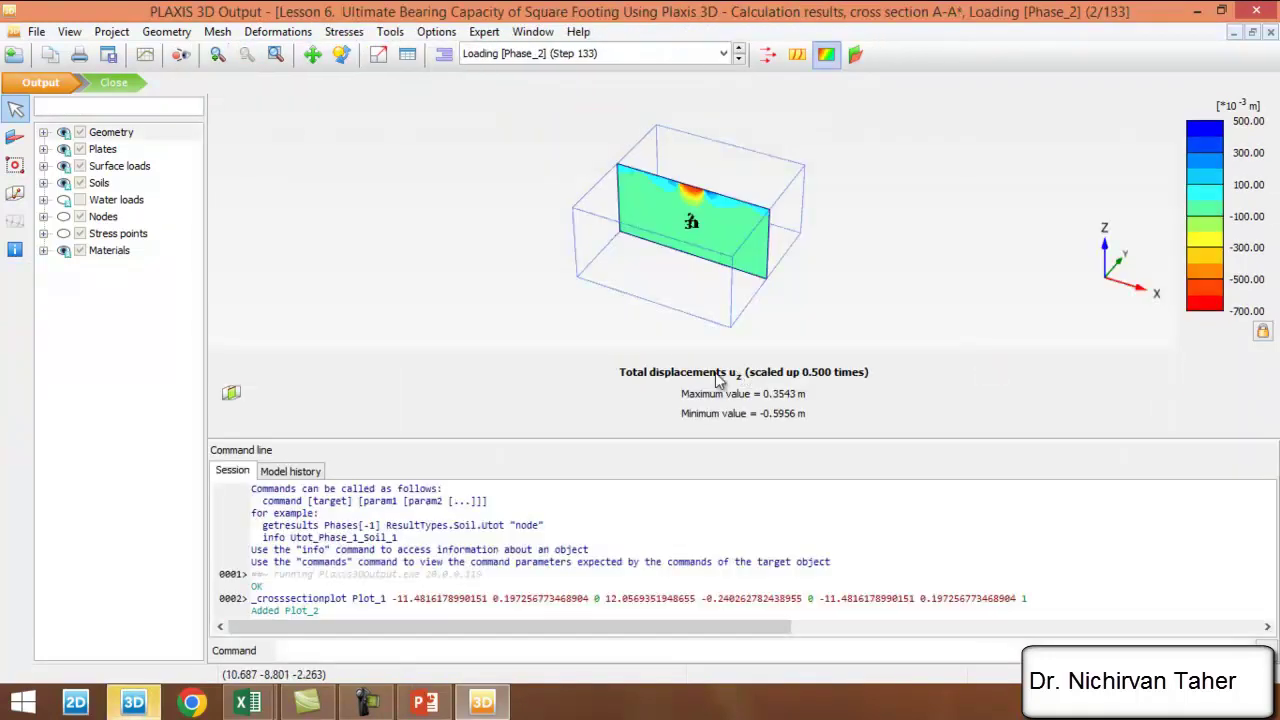
pyautogui.moveTo(715, 440); pyautogui.dragTo(715, 652)
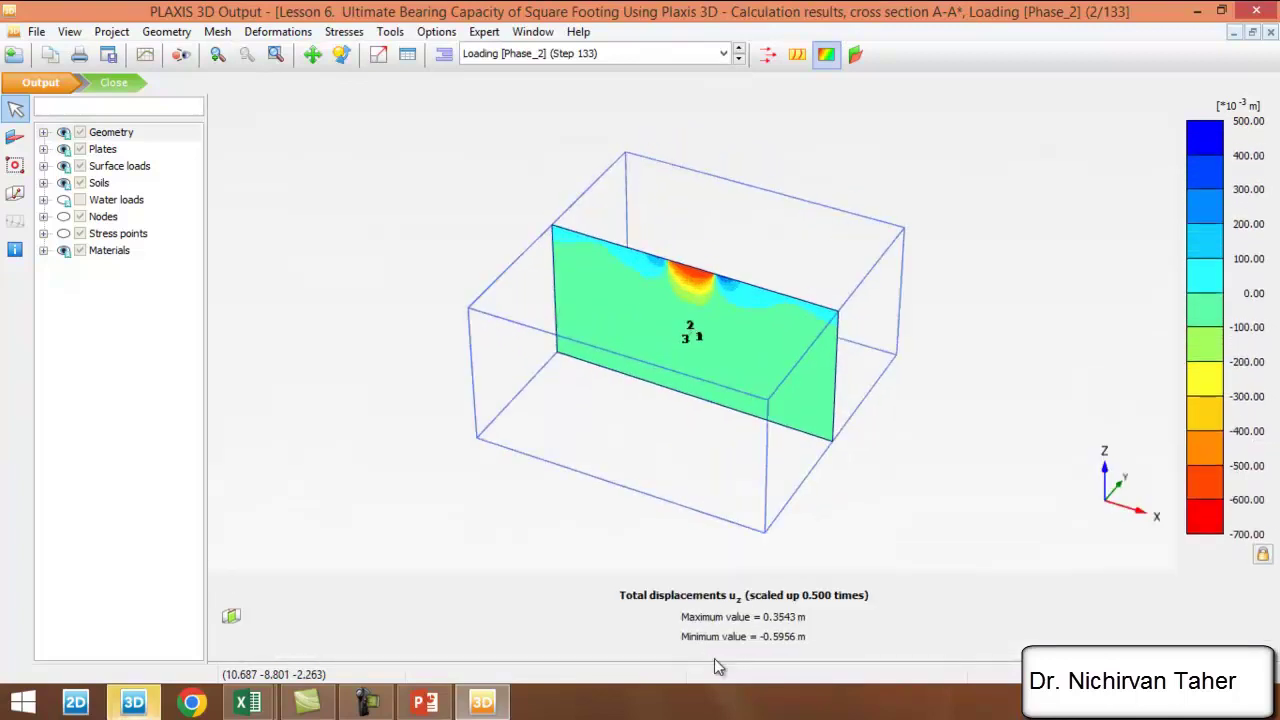
pyautogui.click(341, 58)
pyautogui.moveTo(700, 440); pyautogui.dragTo(775, 190)
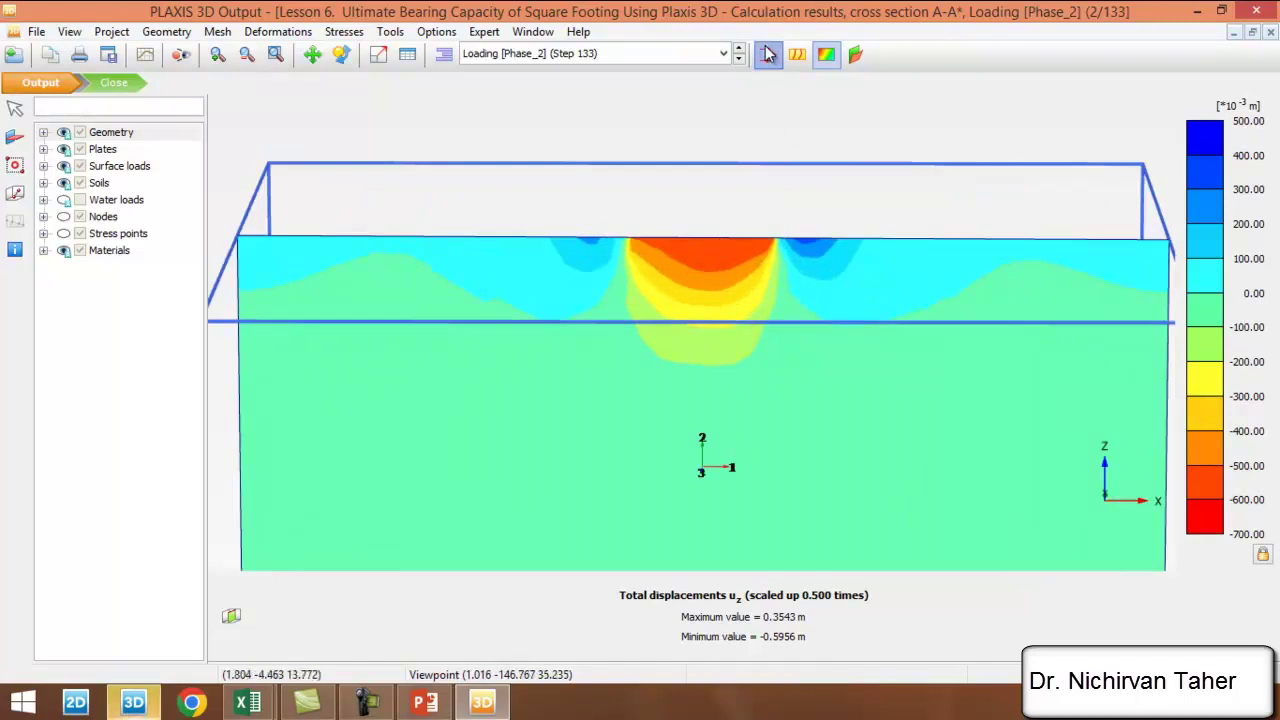
# - Show the section uz results as coloured contour shading, ranging 0.3543 m to -0.5956 m
pyautogui.click(768, 54)
pyautogui.click(853, 55)
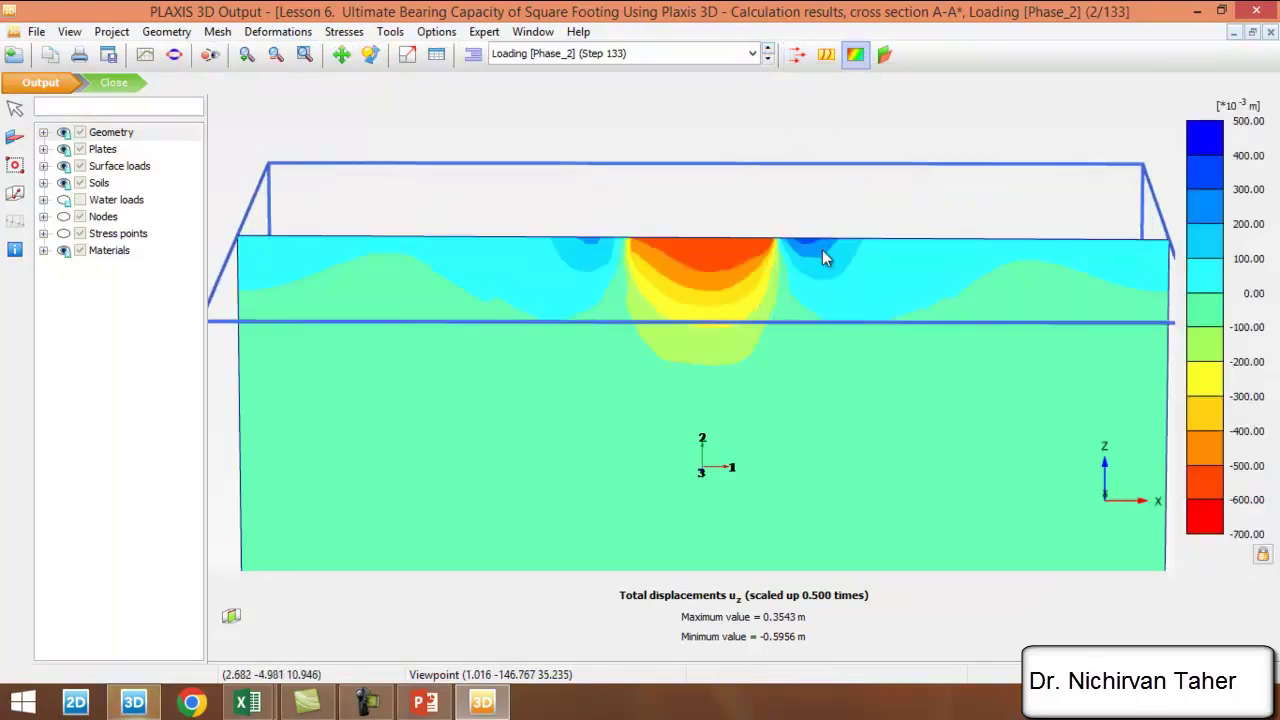
pyautogui.scroll(-3, 622, 244)
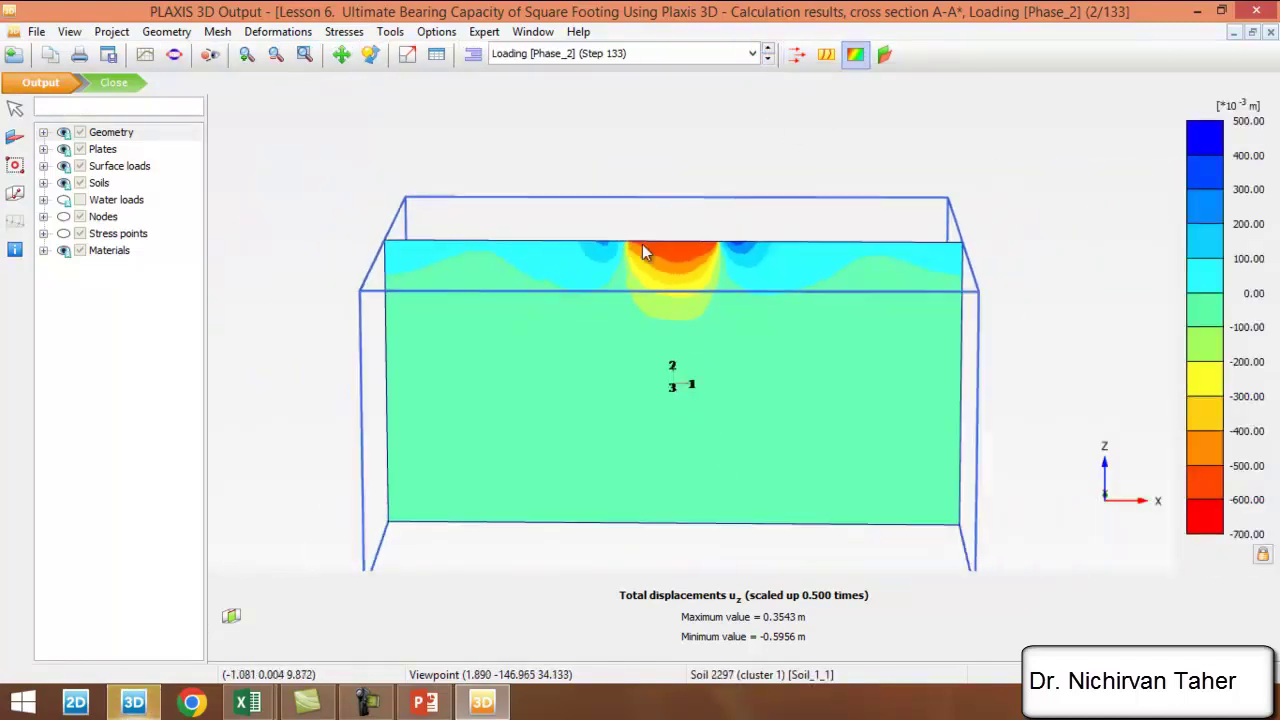
pyautogui.scroll(2, 636, 247)
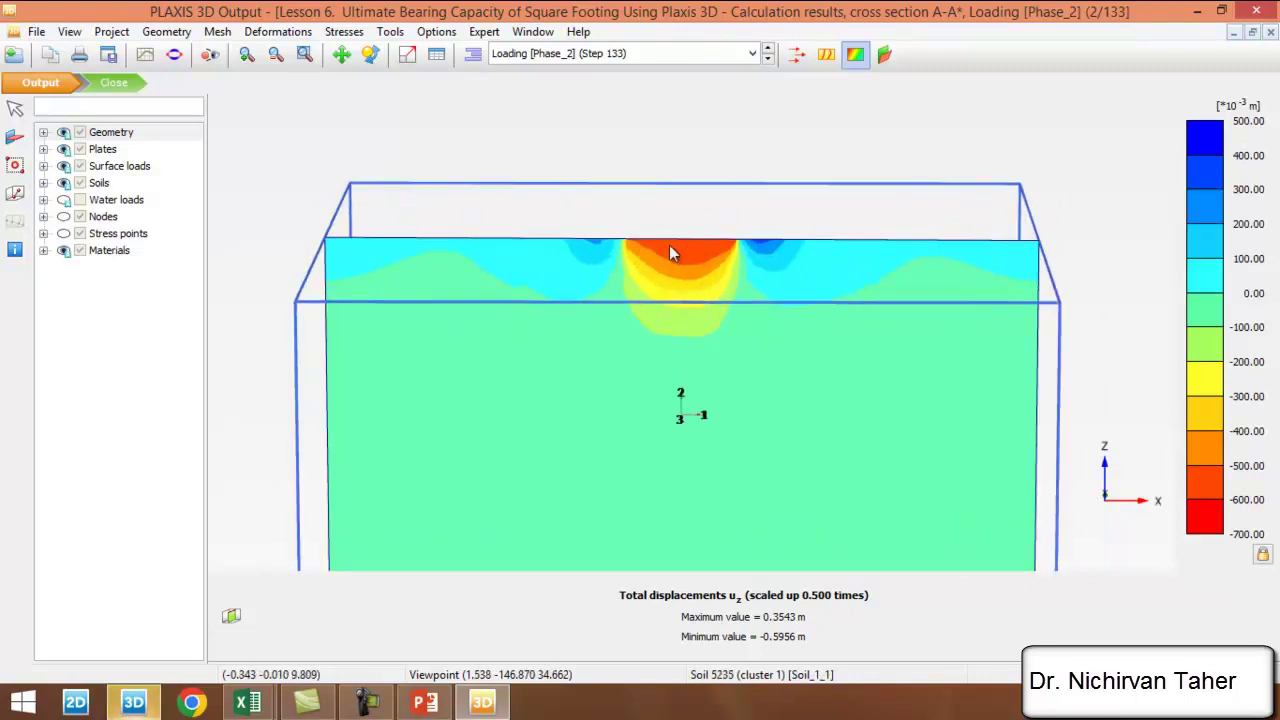
pyautogui.scroll(3, 666, 237)
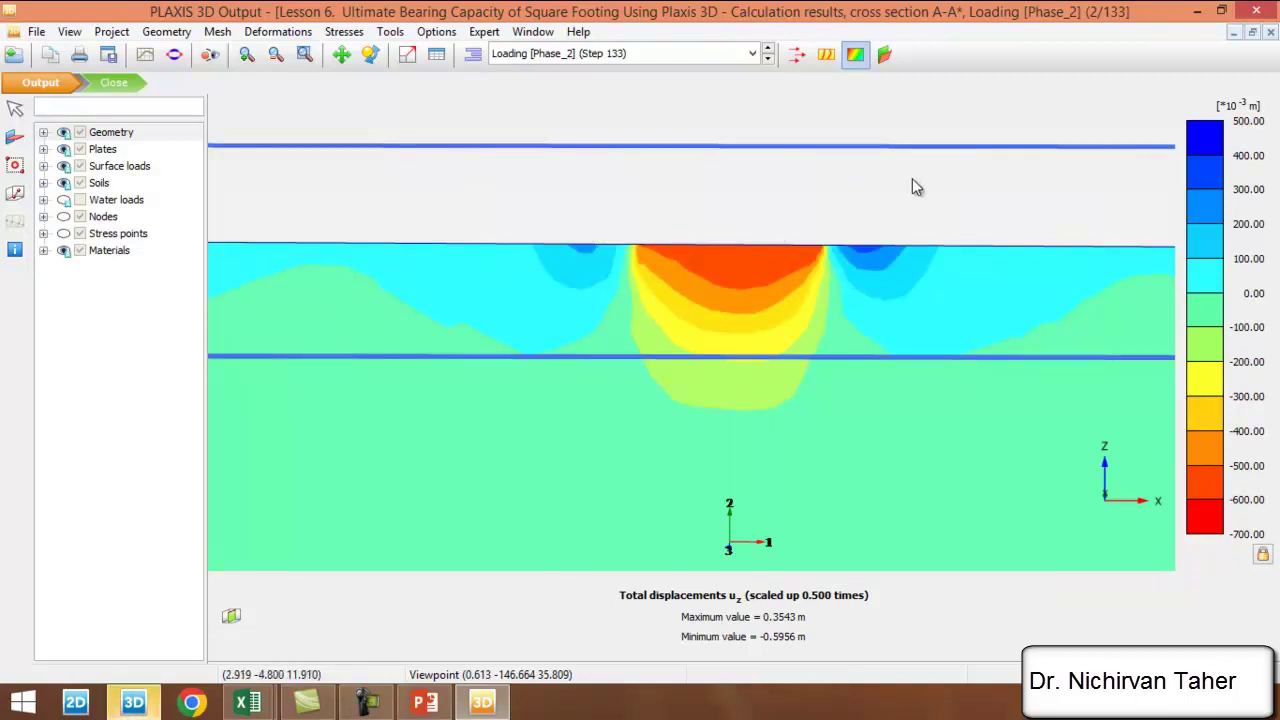
# - Plot |u| on section A-A* as arrows scaled 5.00, zoomed on the footing (max 0.5962 m)
pyautogui.click(799, 56)
pyautogui.scroll(1, 1009, 247)
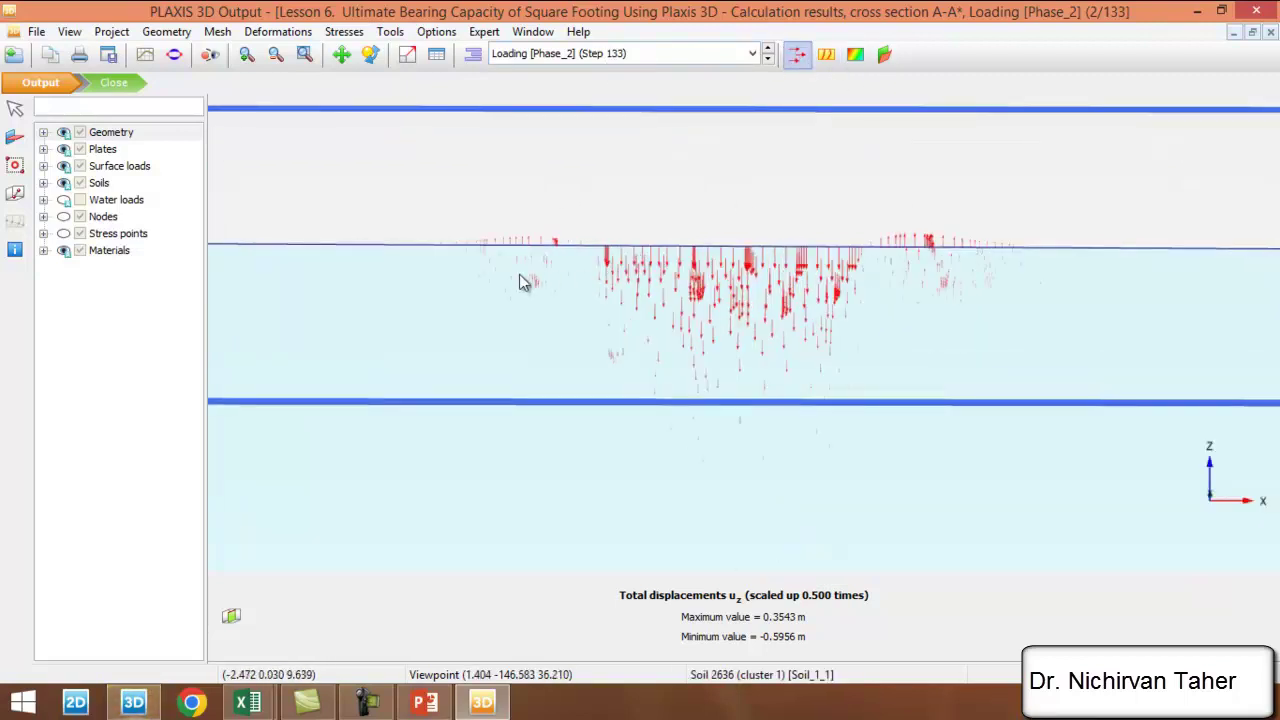
pyautogui.click(279, 32)
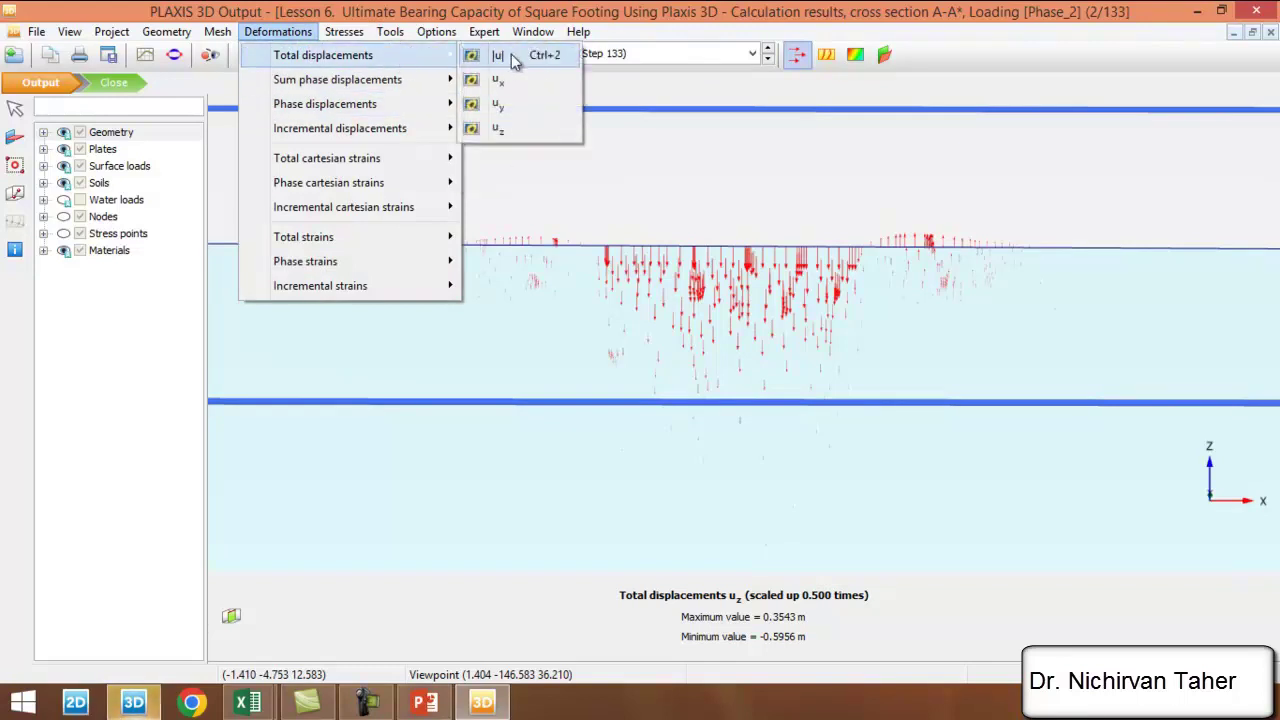
pyautogui.click(543, 55)
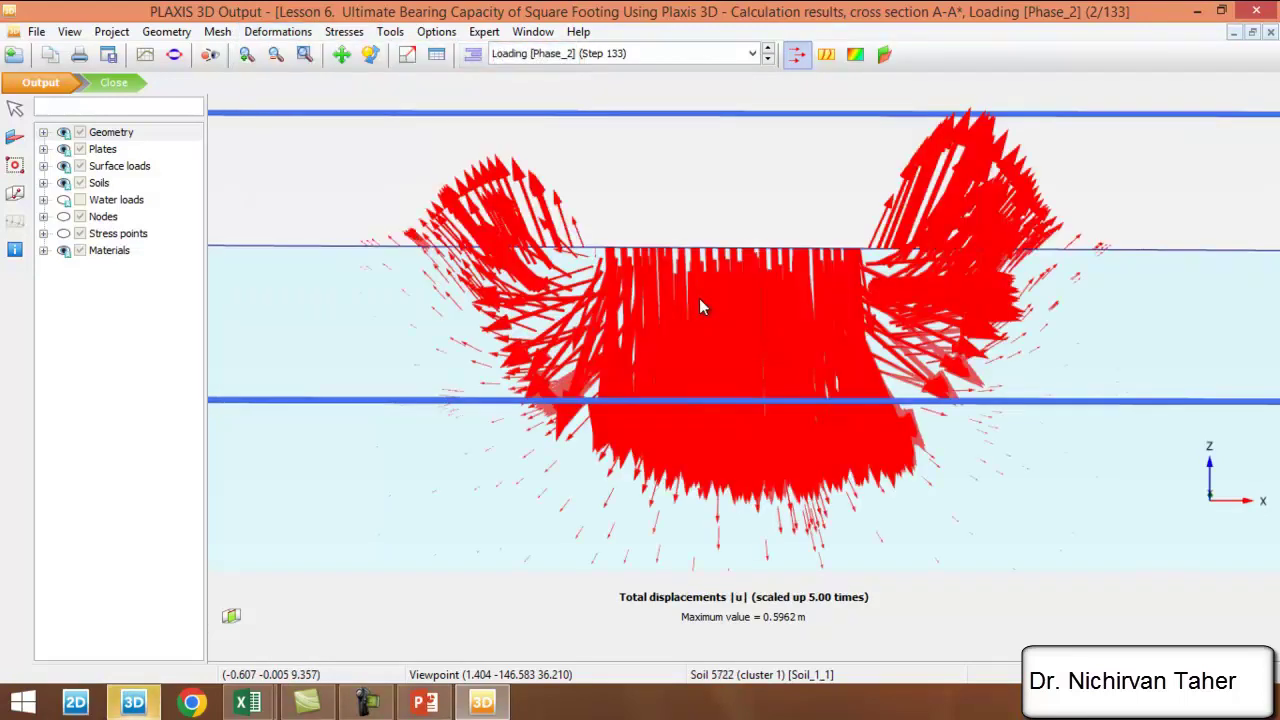
pyautogui.scroll(-3, 567, 318)
pyautogui.click(855, 54)
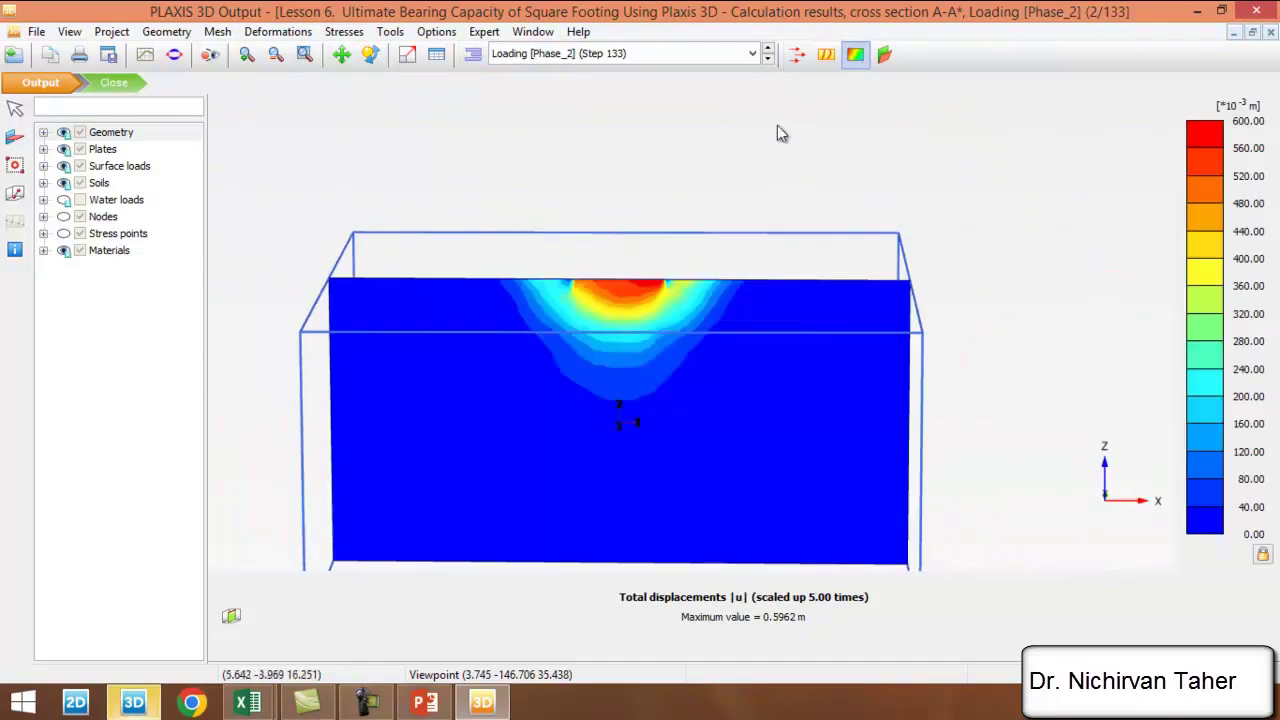
pyautogui.moveTo(519, 283); pyautogui.dragTo(640, 290, button='middle')
pyautogui.click(796, 54)
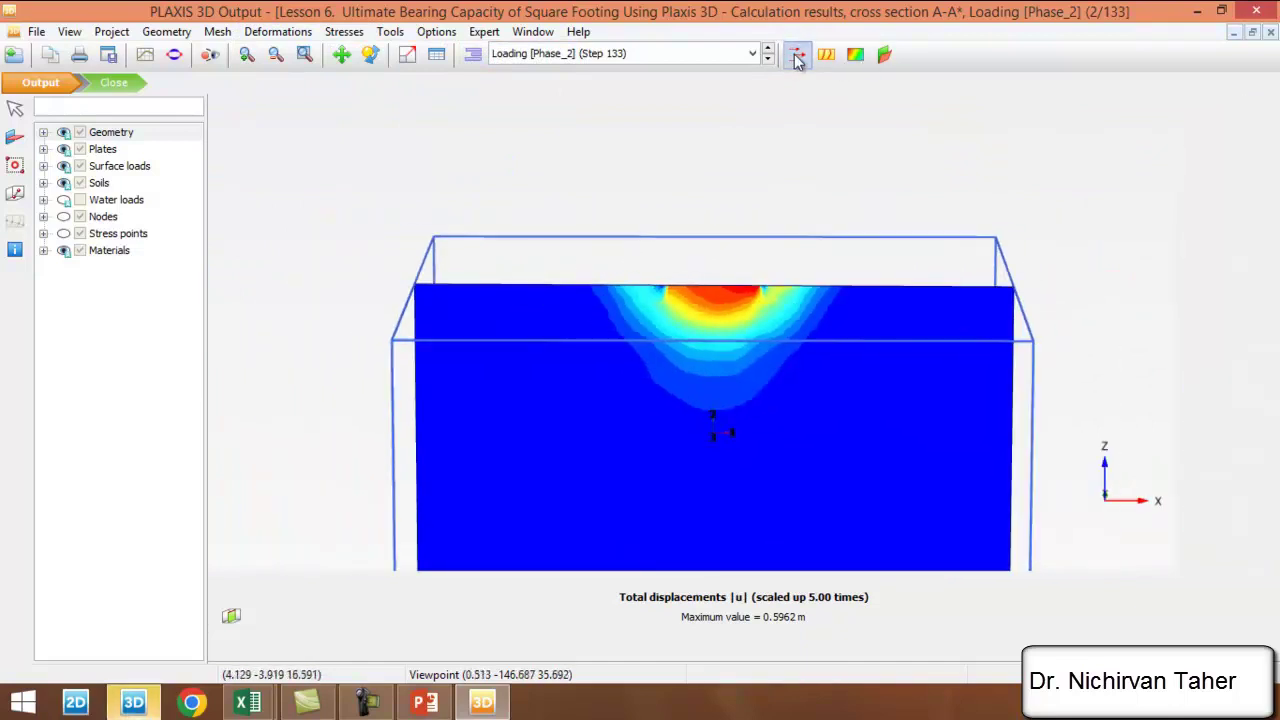
pyautogui.scroll(1, 746, 313)
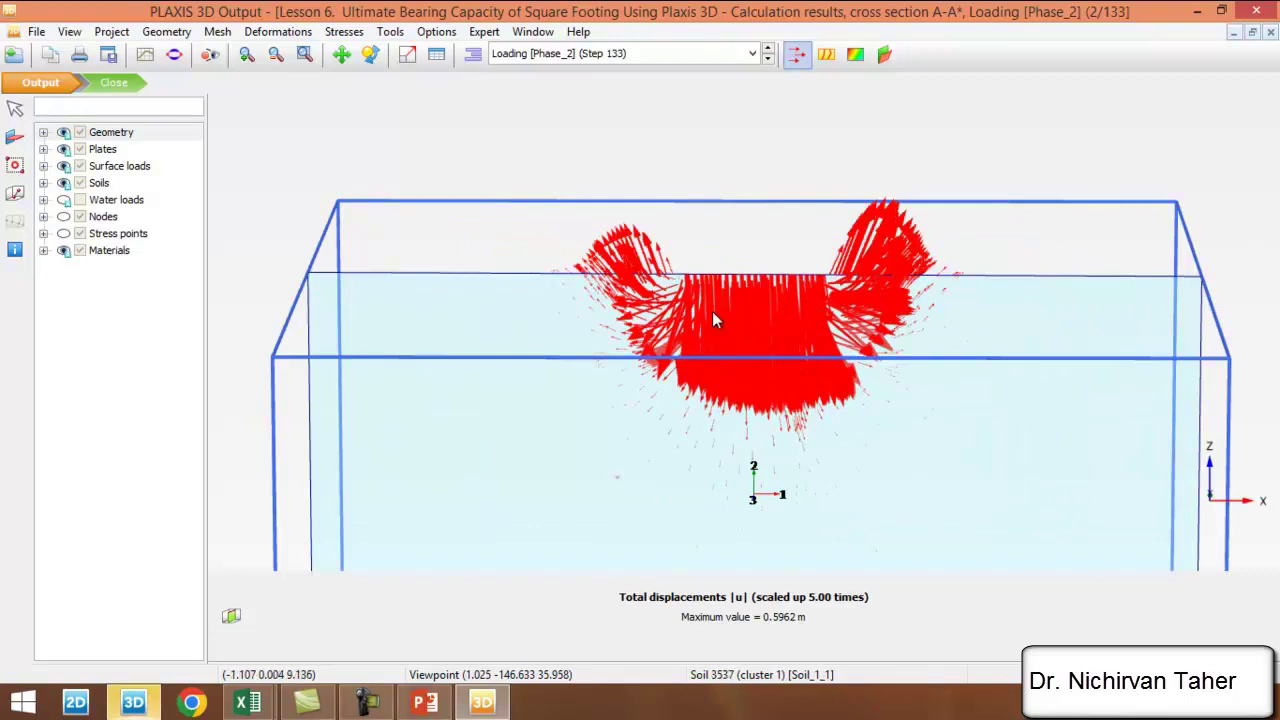
pyautogui.scroll(1, 777, 300)
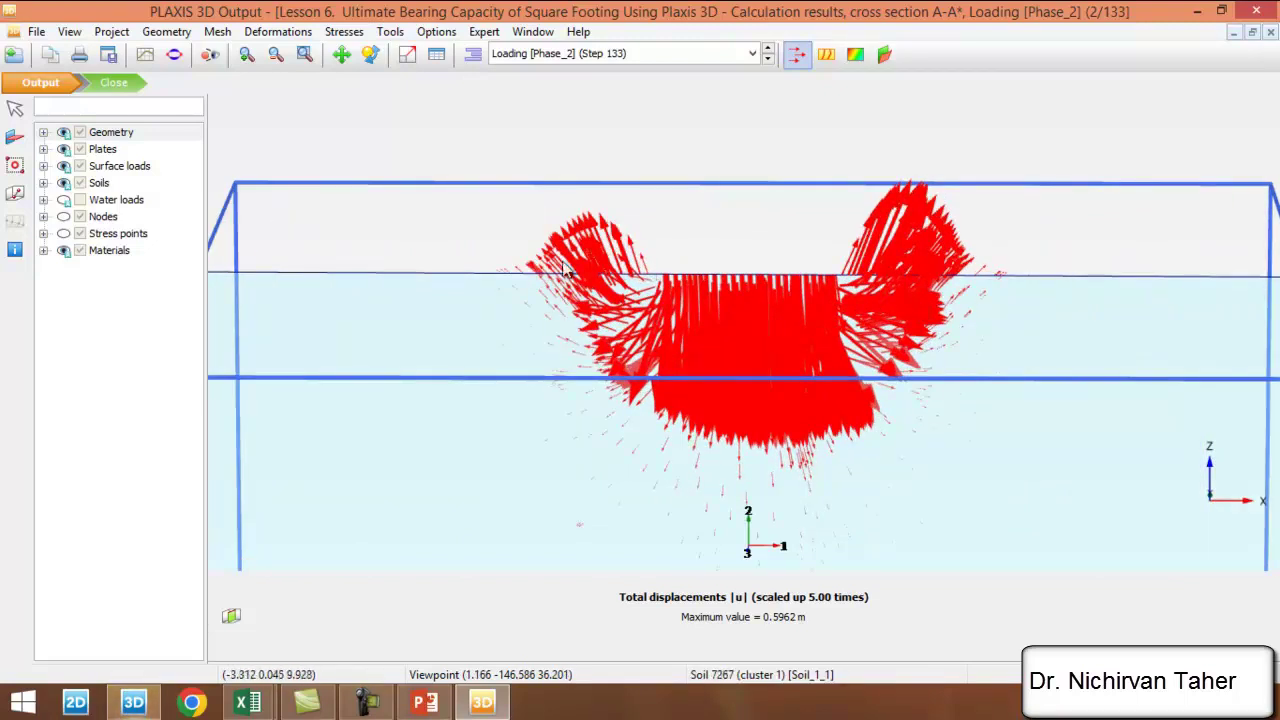
pyautogui.scroll(-3, 726, 254)
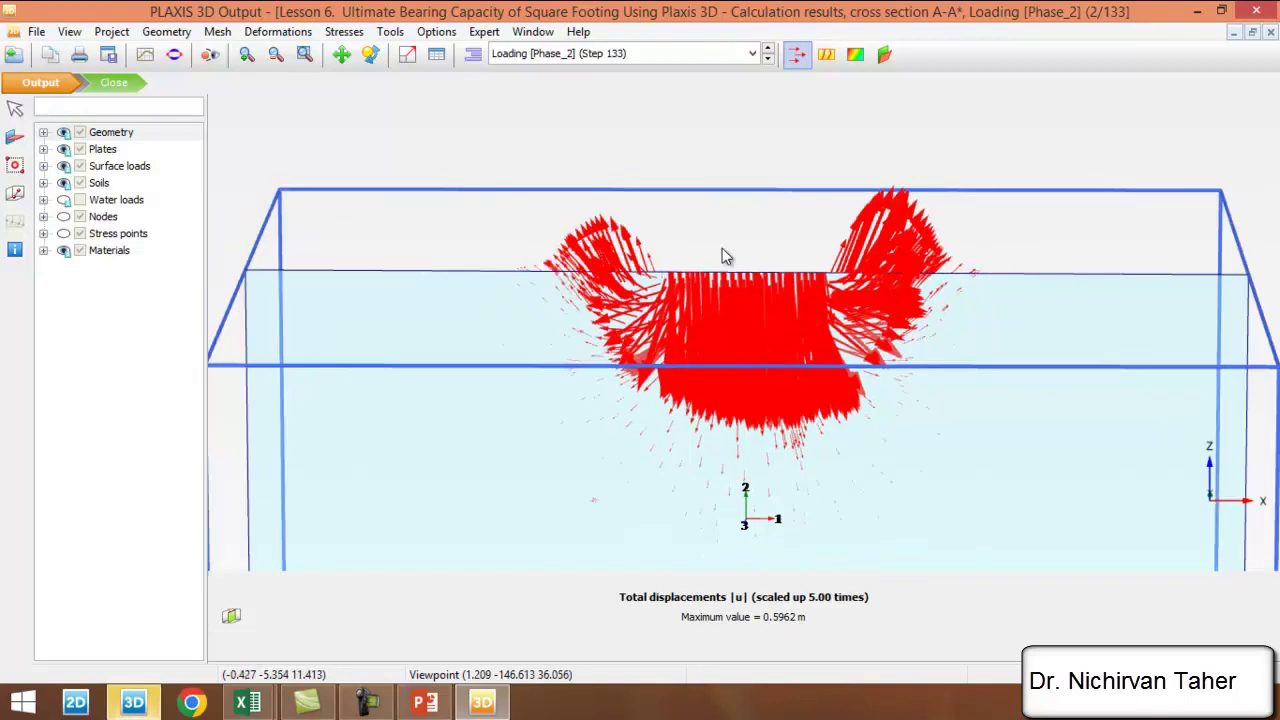
# - Make a new curve chart with ΣMstage on the x-axis and Node 5443 total displacement uz on the y-axis
pyautogui.click(145, 56)
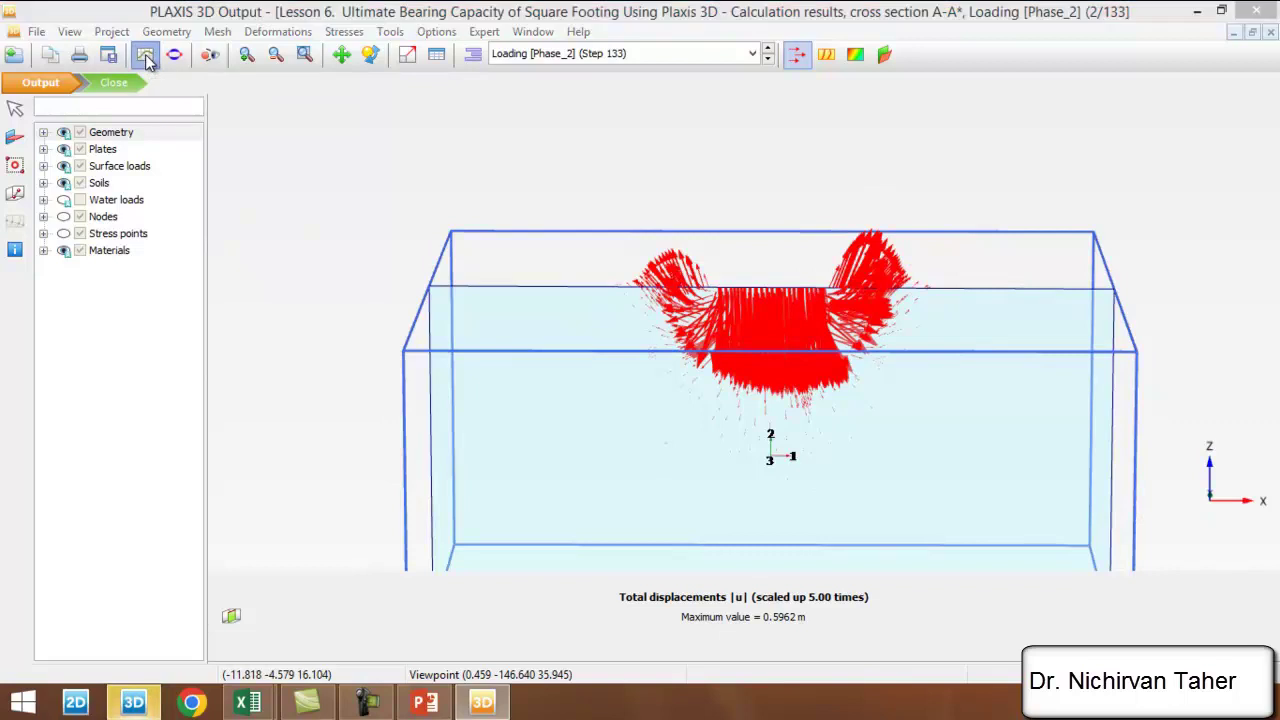
pyautogui.click(186, 442)
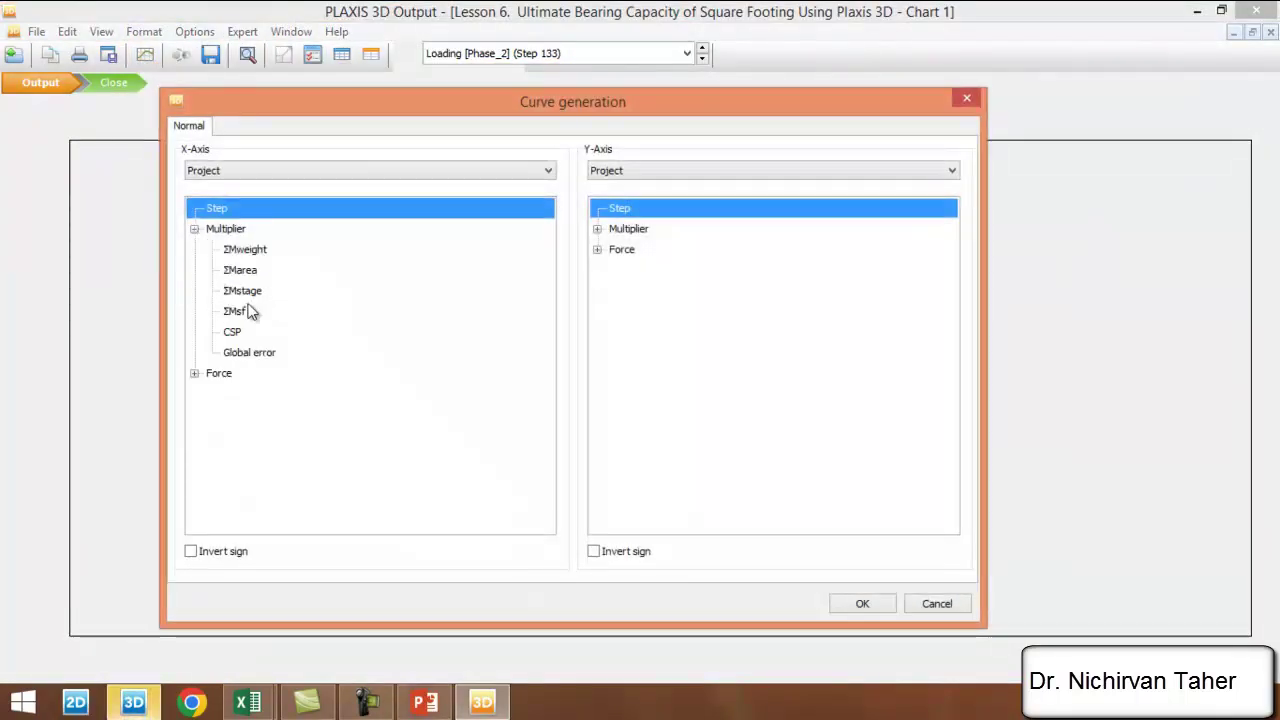
pyautogui.click(246, 294)
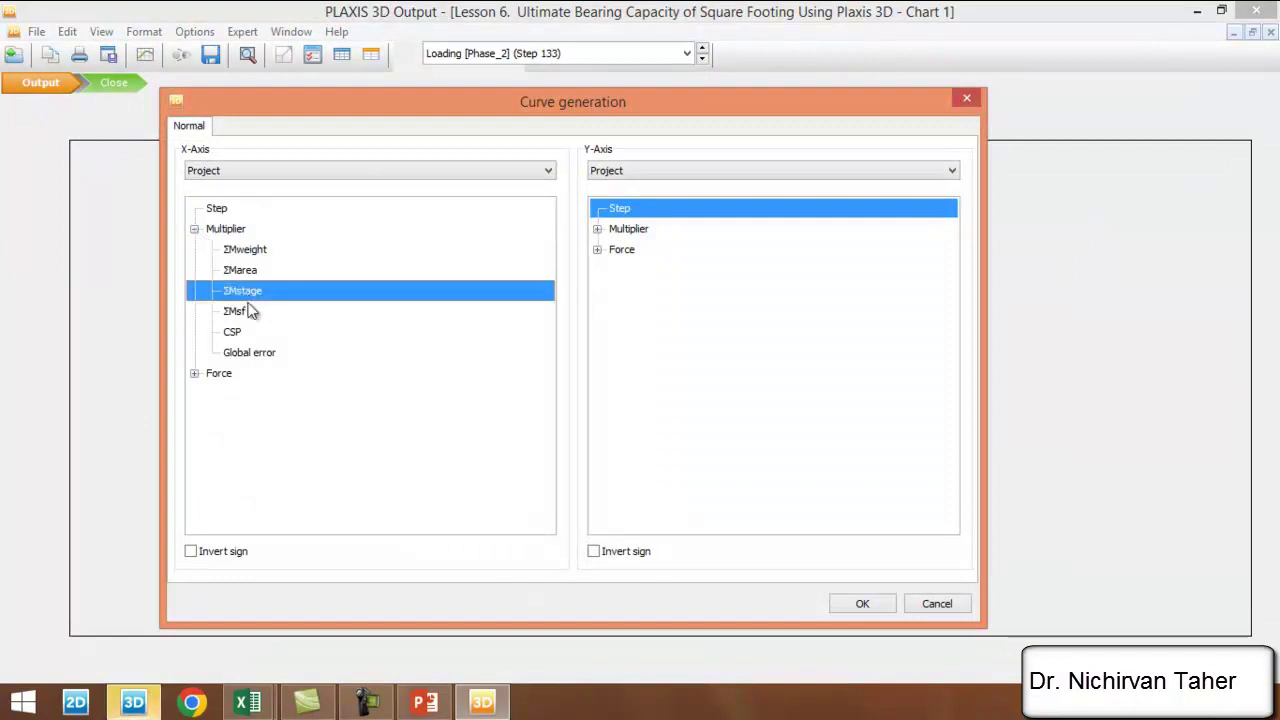
pyautogui.click(638, 178)
pyautogui.click(625, 195)
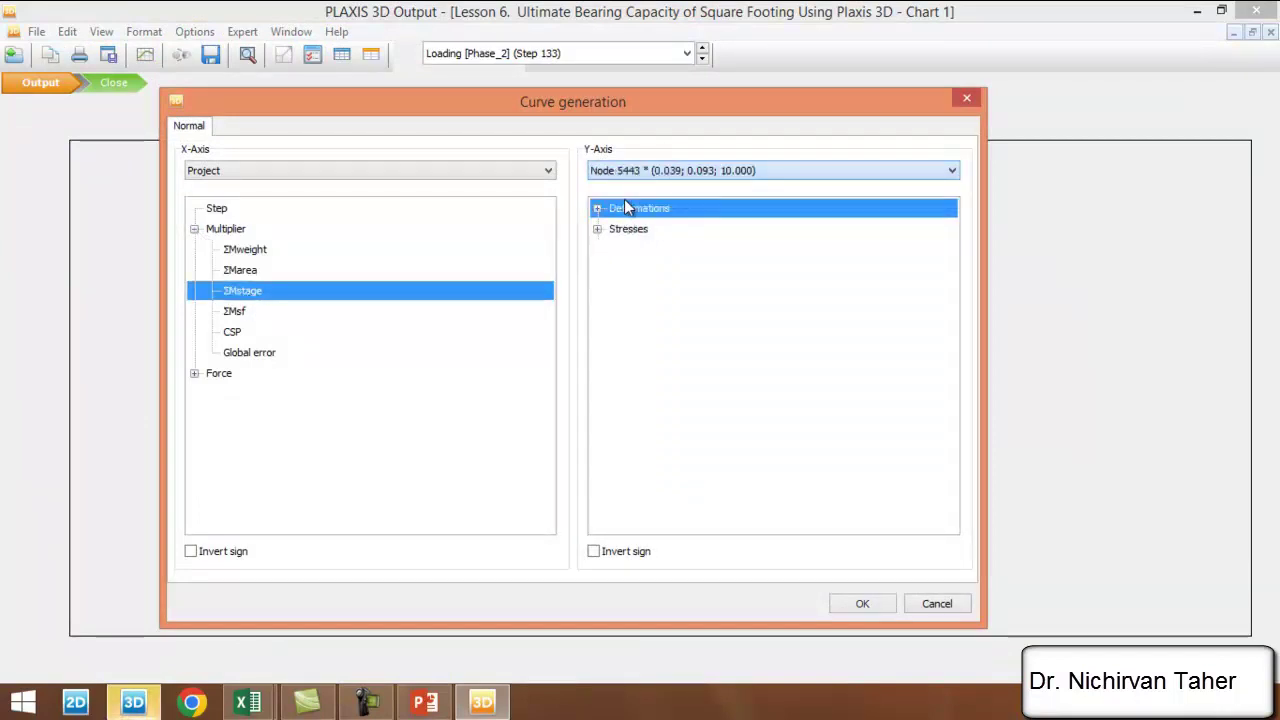
pyautogui.click(597, 208)
pyautogui.click(614, 249)
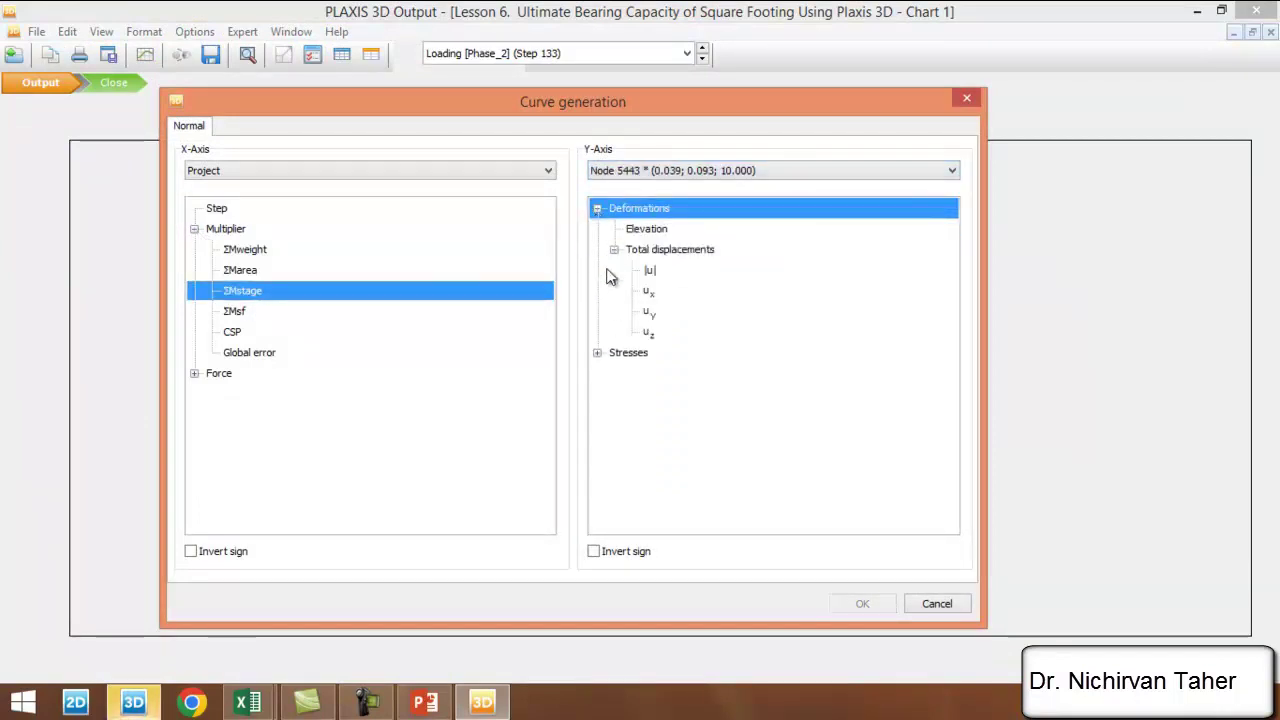
pyautogui.click(649, 333)
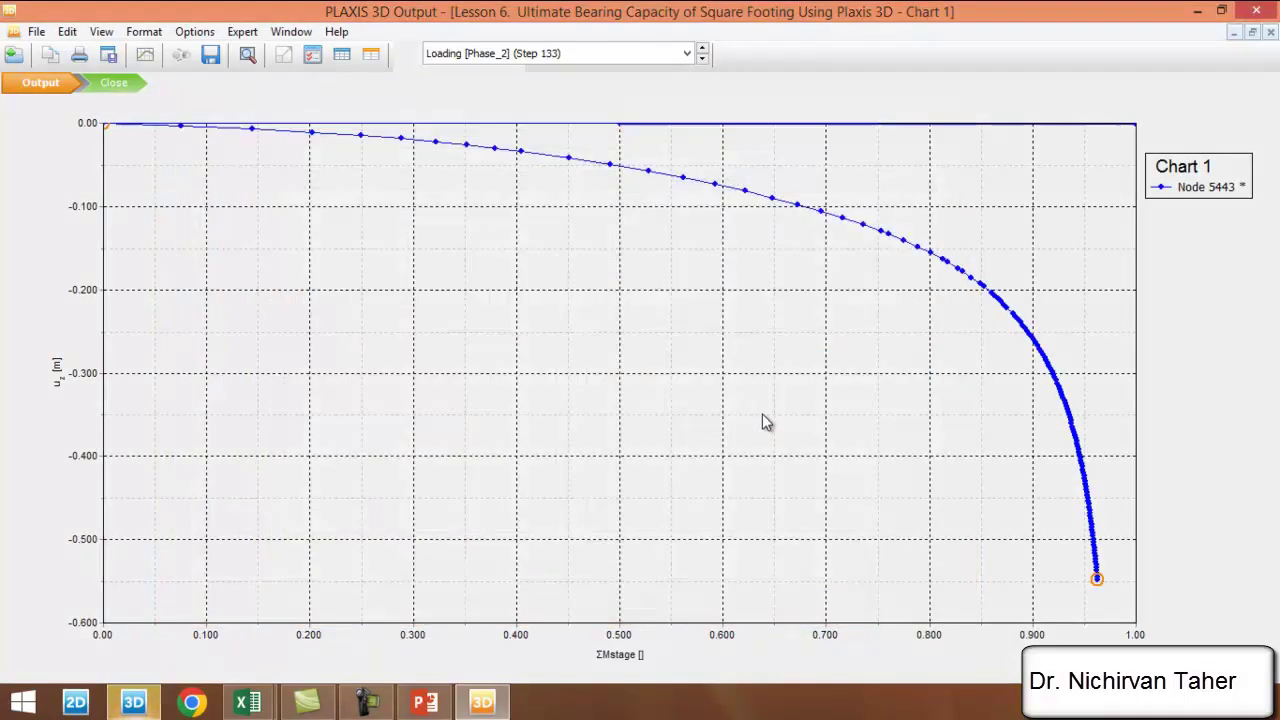
pyautogui.rightClick(650, 310)
# - Limit the Node 5443 curve to the Loading [Phase_2] phase only, excluding Initial and Footing phases
pyautogui.click(745, 397)
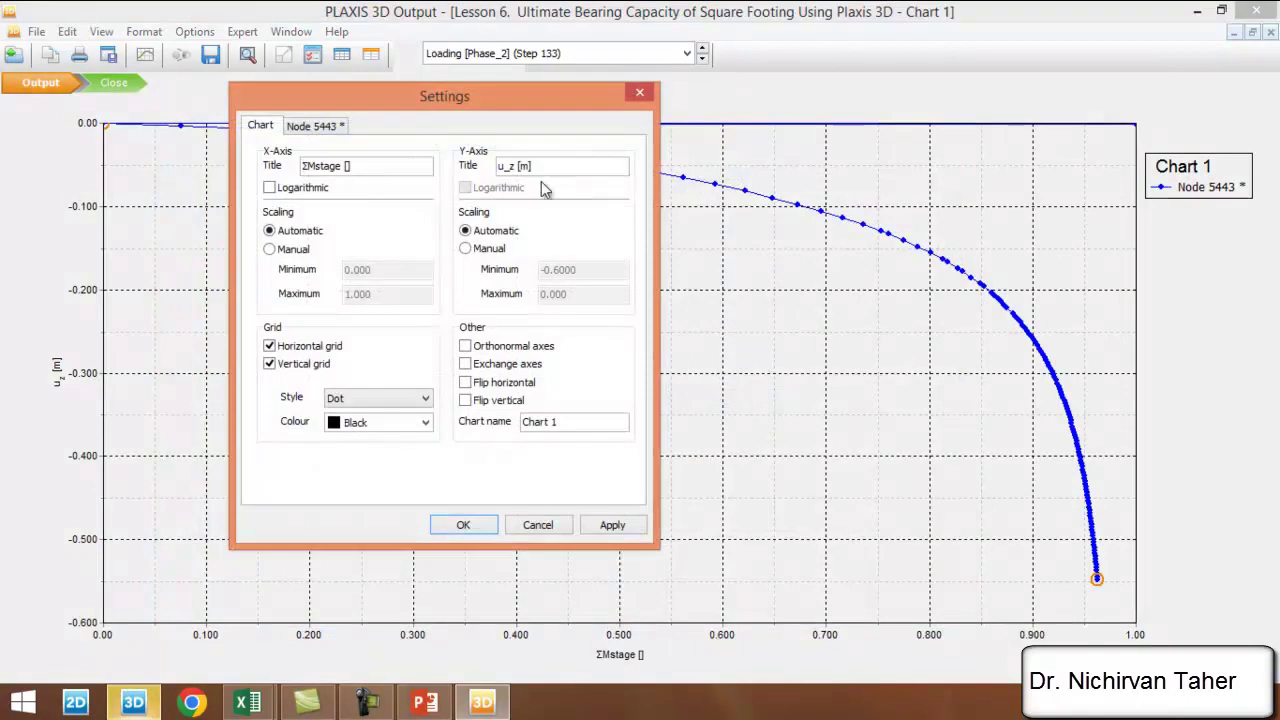
pyautogui.click(336, 125)
pyautogui.click(591, 200)
pyautogui.click(423, 256)
pyautogui.click(422, 267)
pyautogui.click(582, 455)
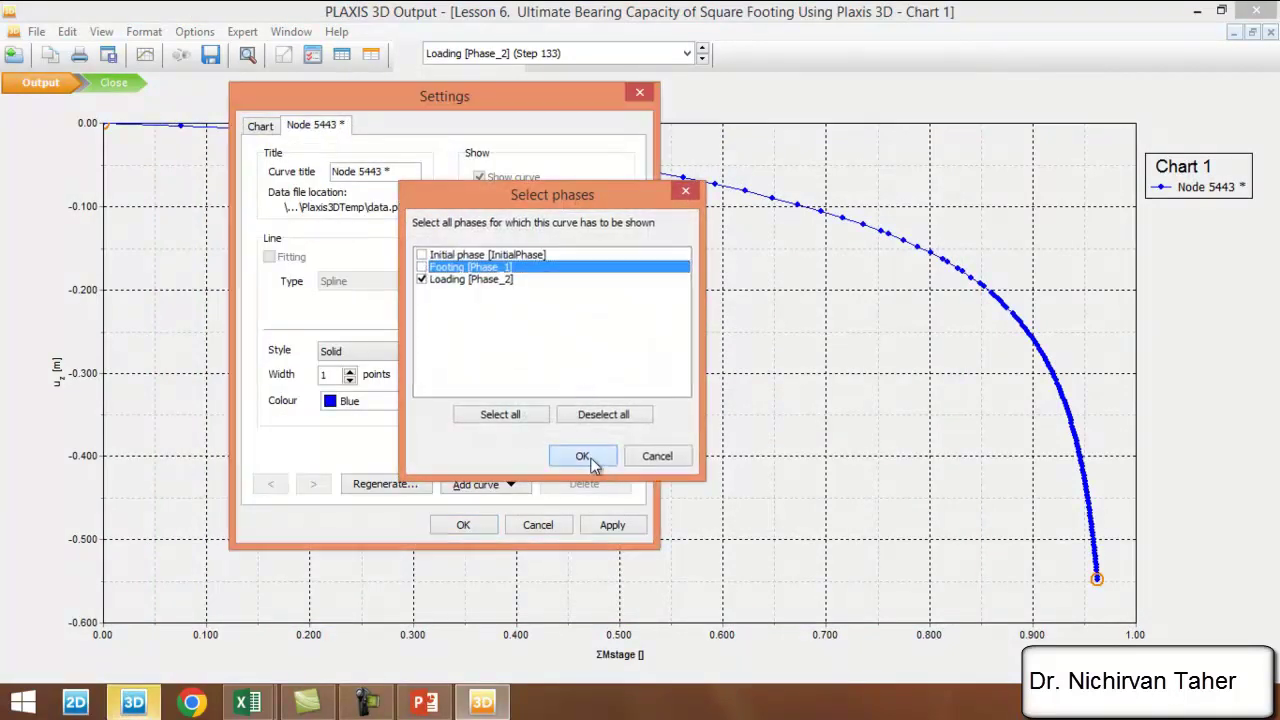
pyautogui.click(481, 527)
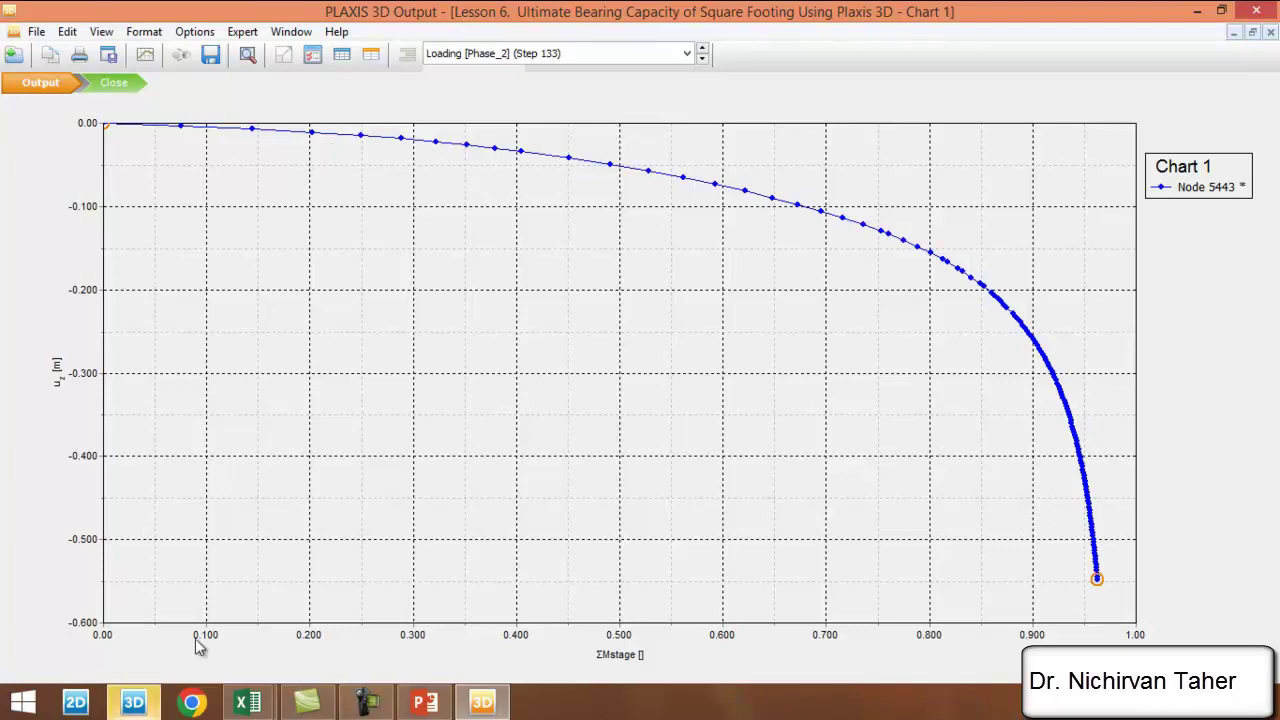
# - Check the Excel capacity chart, nudging it right, then return to PLAXIS
pyautogui.click(248, 702)
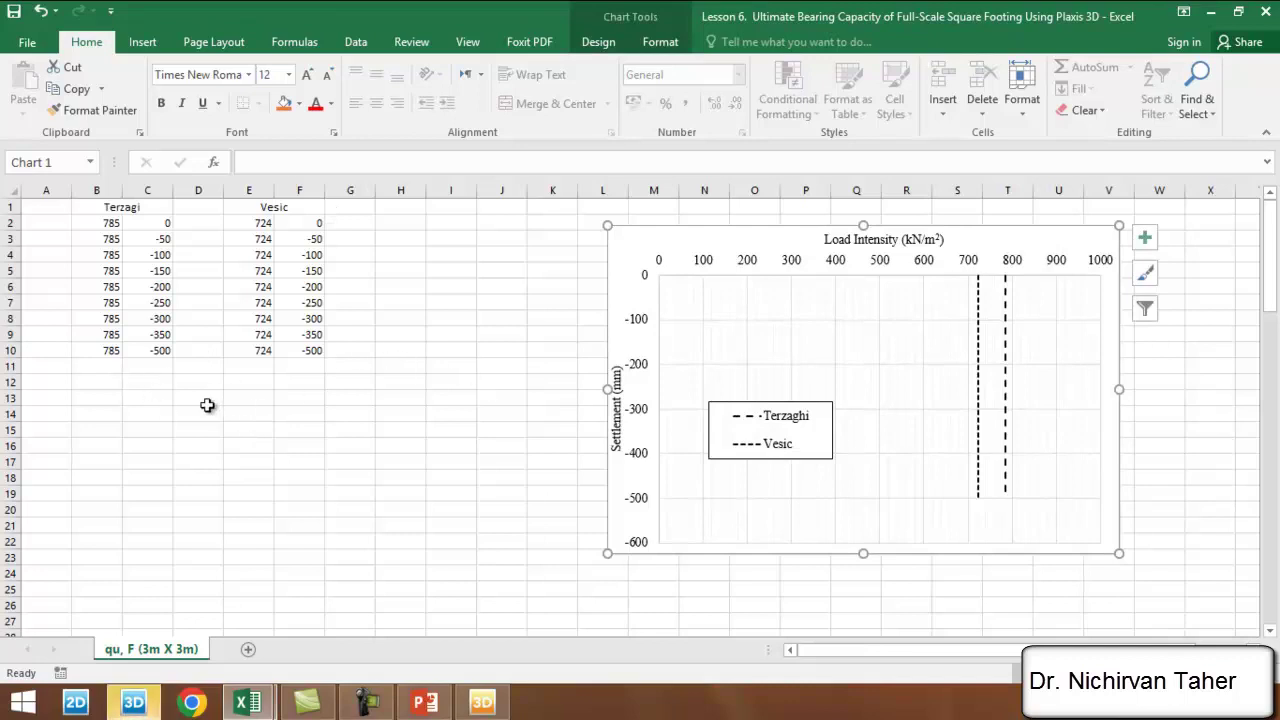
pyautogui.moveTo(680, 240); pyautogui.dragTo(786, 236)
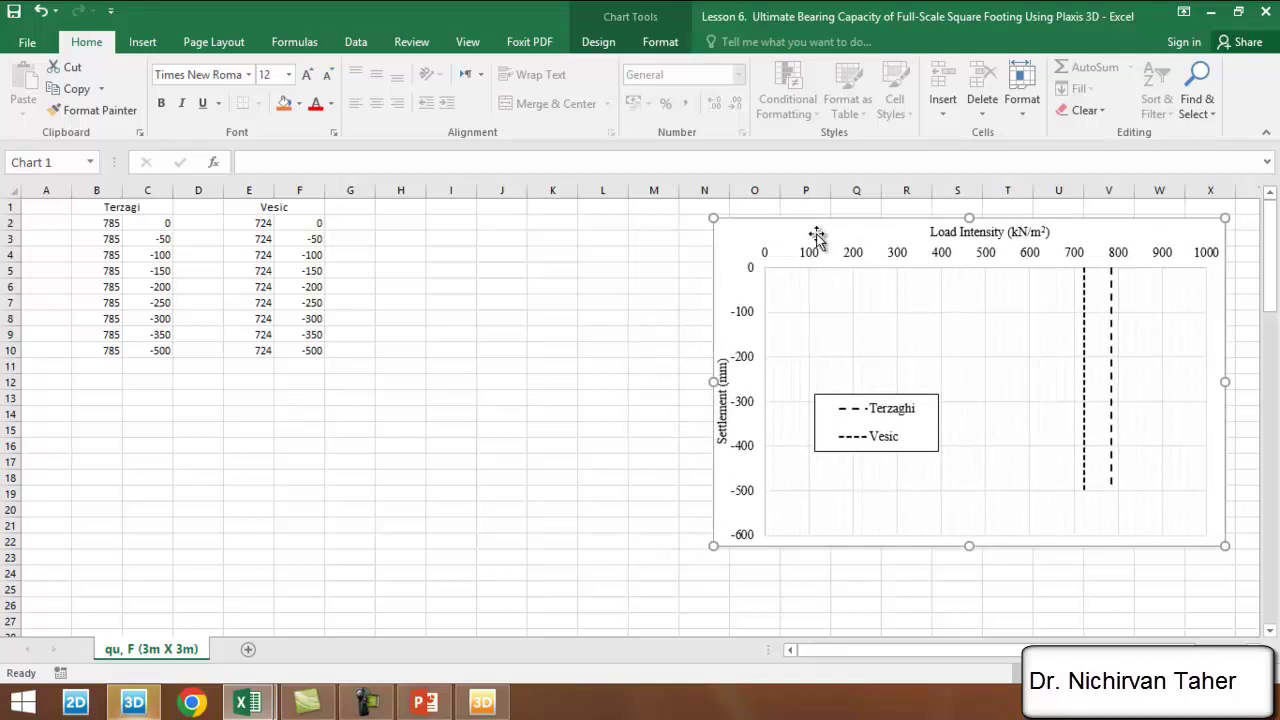
pyautogui.click(482, 702)
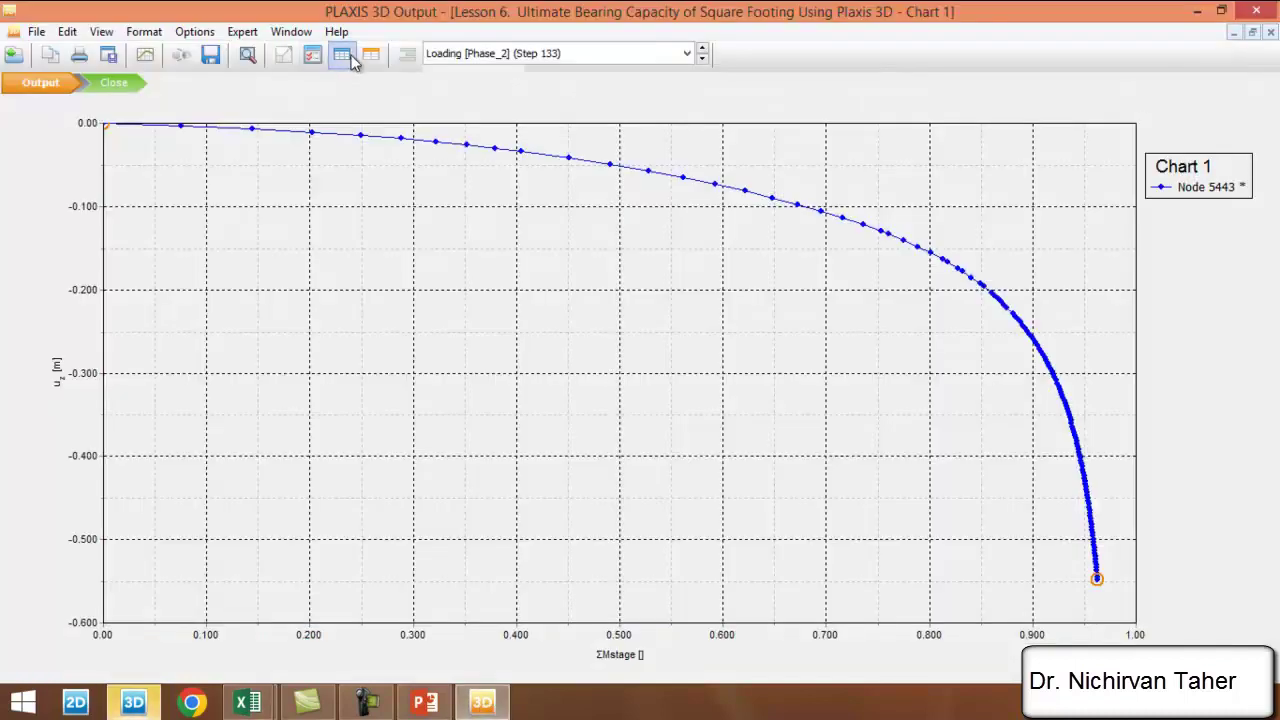
# - Open the chart's points table and select all its values for copying
pyautogui.click(350, 58)
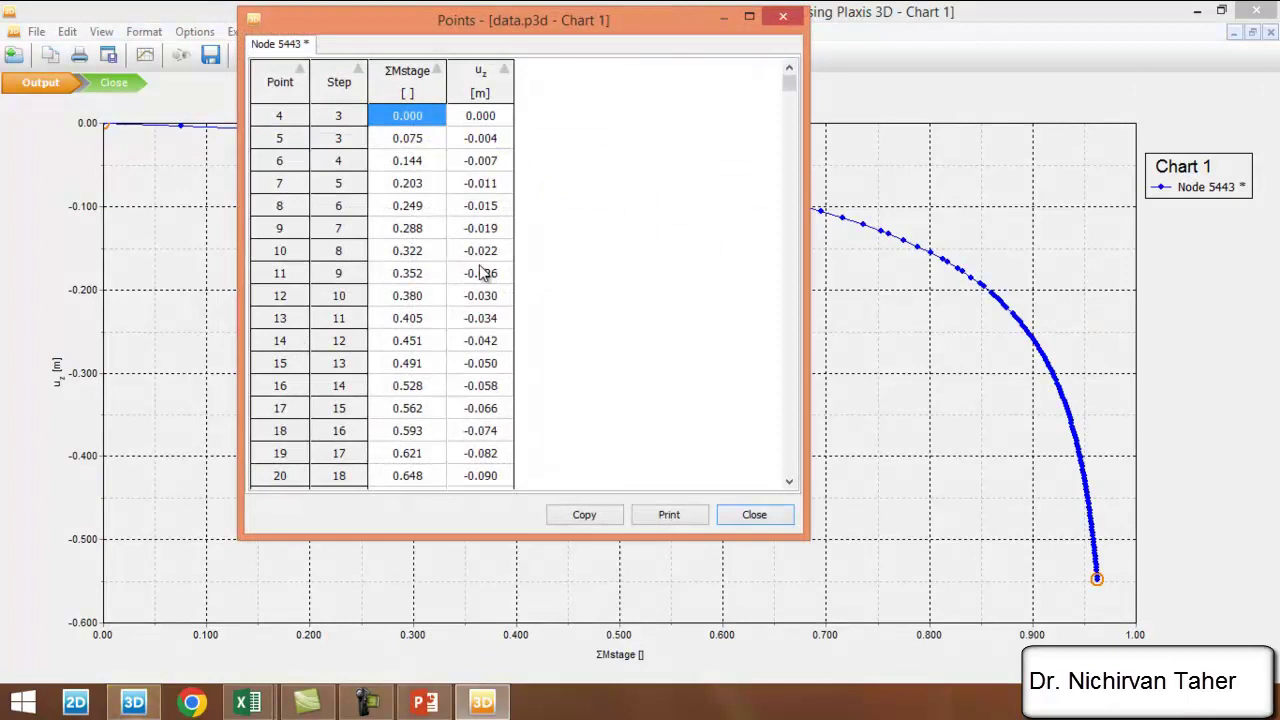
pyautogui.hotkey('ctrl', 'a')
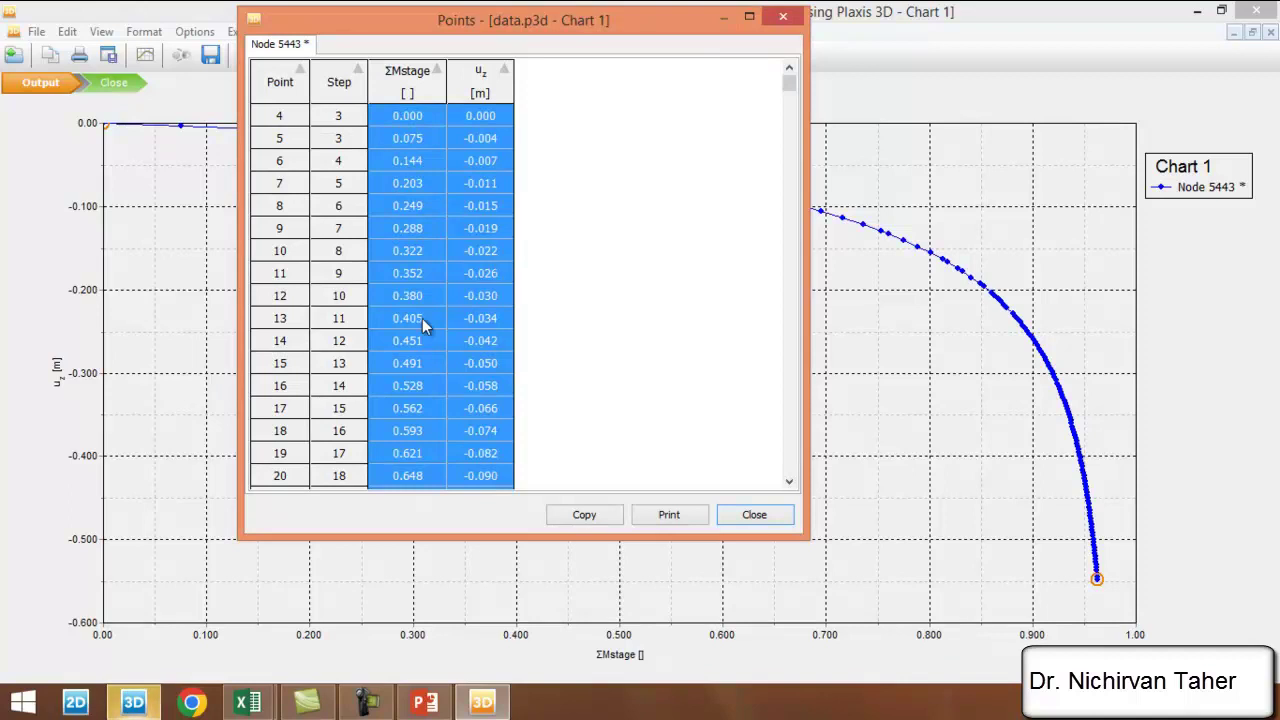
# - Paste the PLAXIS point table at H1 in General format and delete the Point and Step columns
pyautogui.moveTo(241, 702)
pyautogui.click(357, 617)
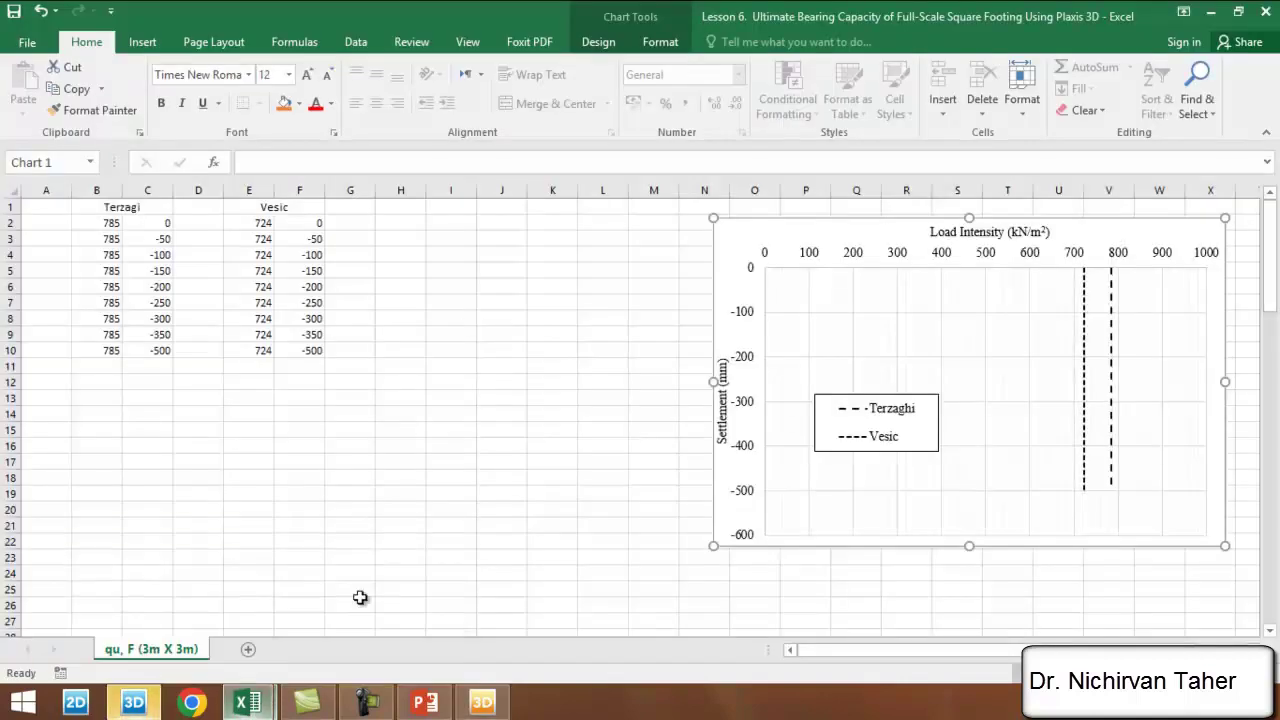
pyautogui.moveTo(763, 243); pyautogui.dragTo(827, 248)
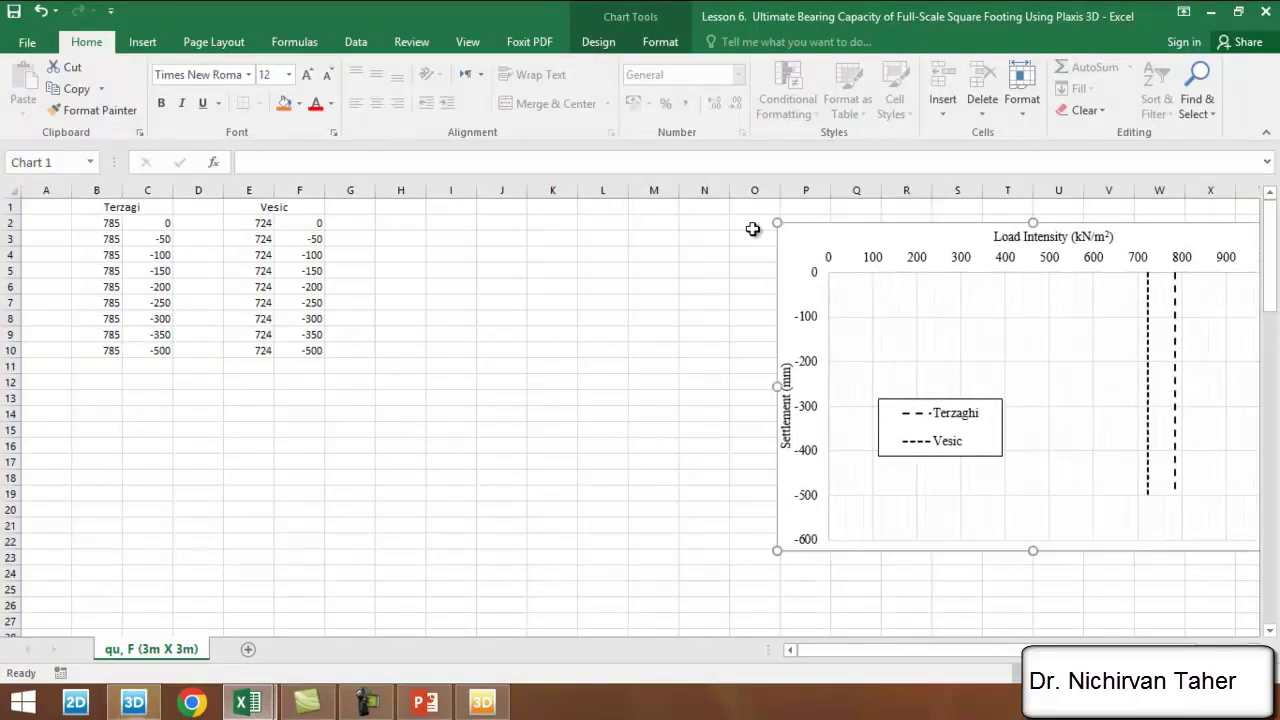
pyautogui.rightClick(400, 206)
pyautogui.click(437, 286)
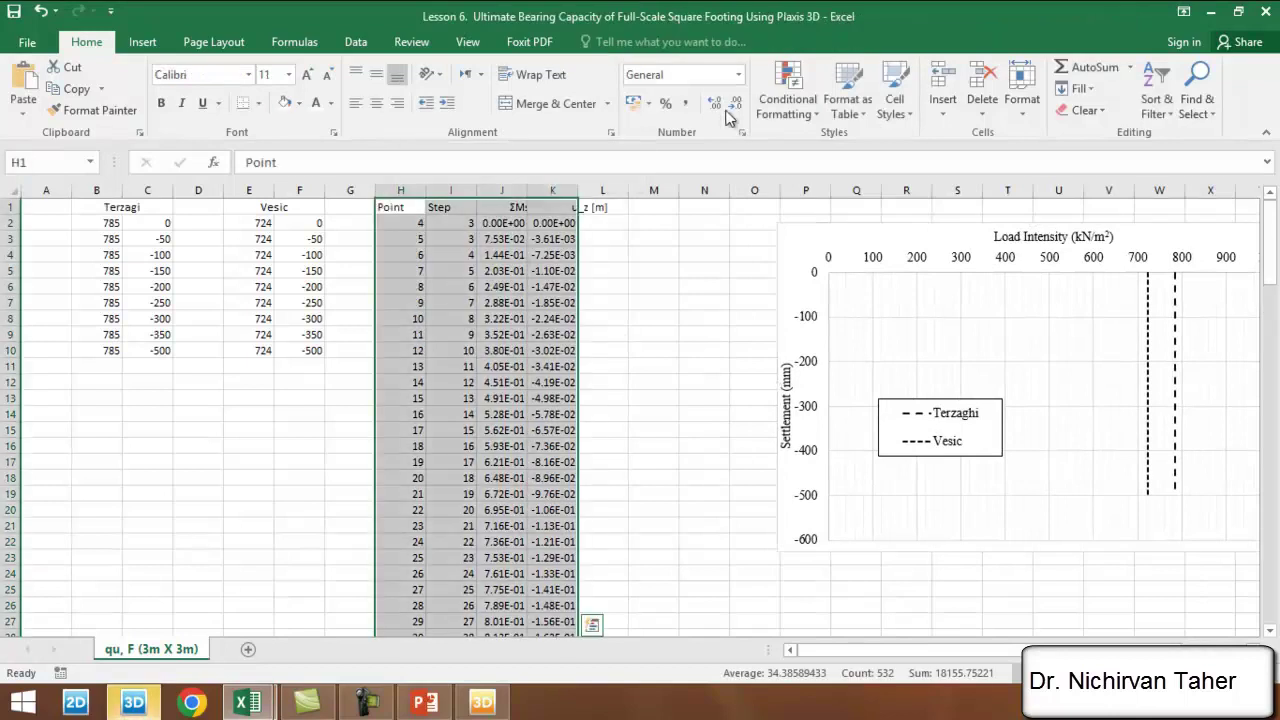
pyautogui.click(741, 82)
pyautogui.click(700, 118)
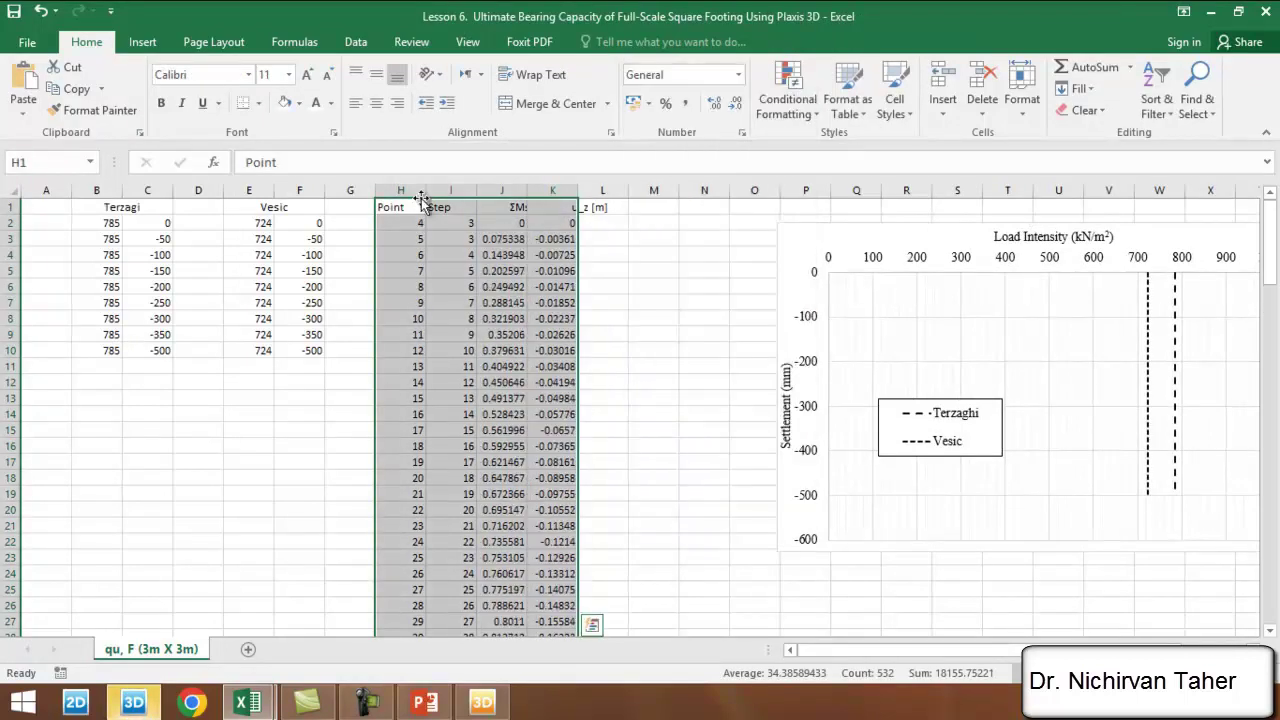
pyautogui.moveTo(450, 188); pyautogui.dragTo(423, 194)
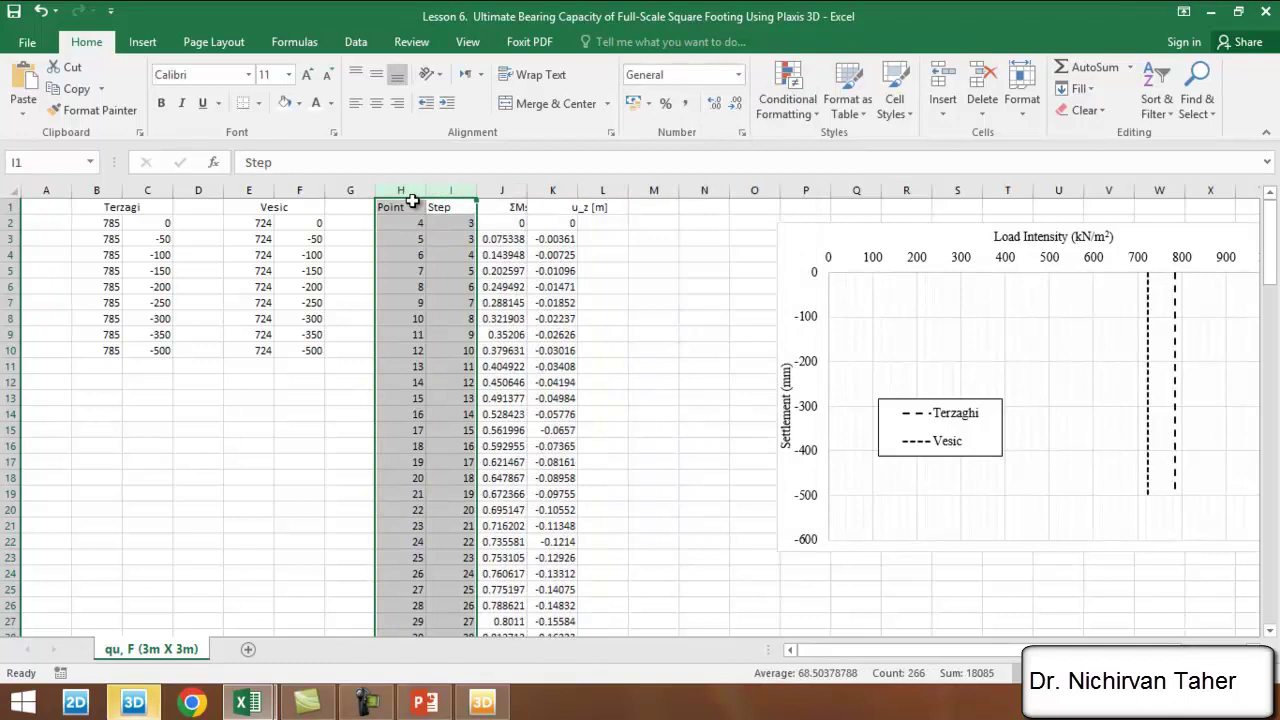
pyautogui.press('Delete')
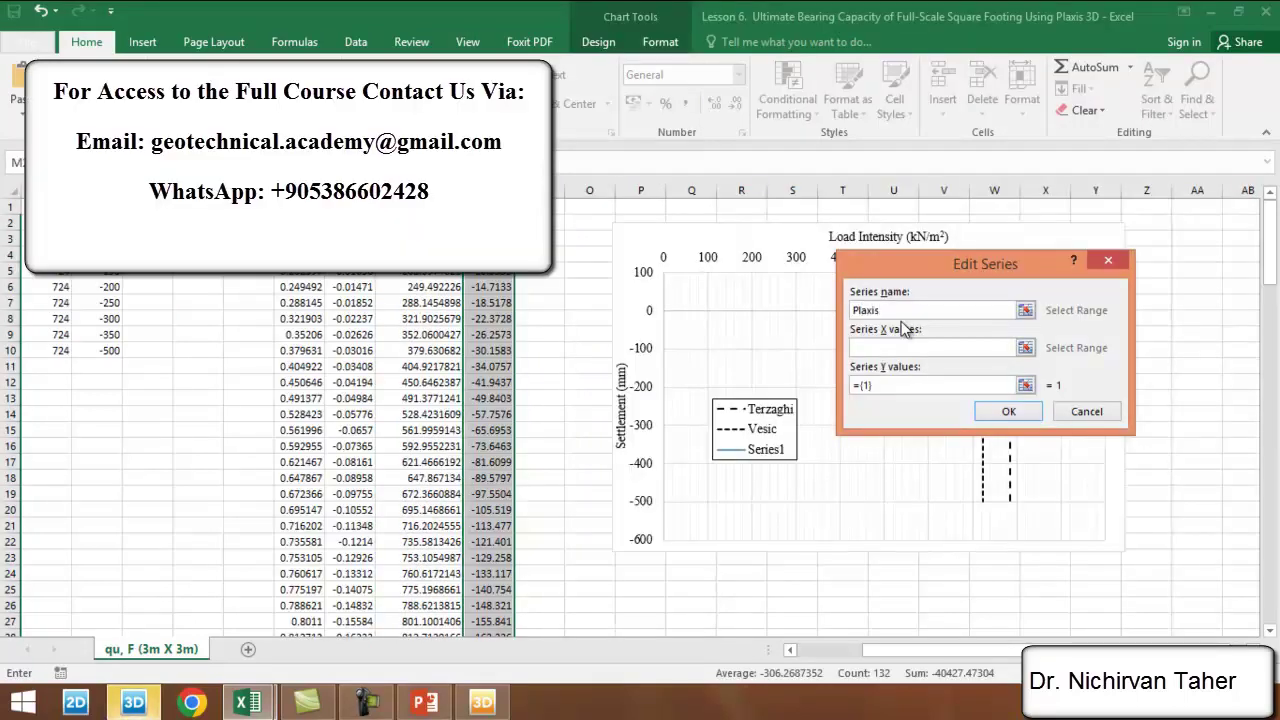
# - Add chart series 'Plaxis 3D' with X values L2:L133 and Y values M2:M133
pyautogui.write('3D')
pyautogui.click(901, 348)
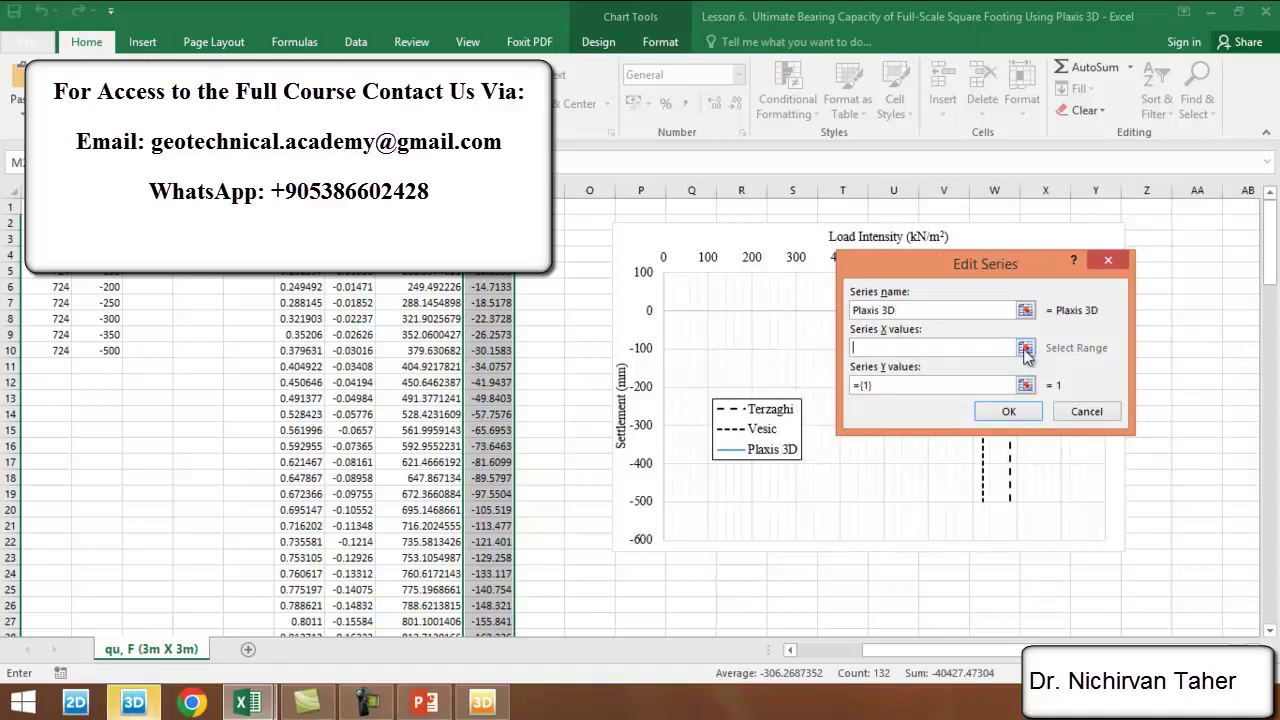
pyautogui.click(1025, 347)
pyautogui.moveTo(489, 222); pyautogui.dragTo(420, 606)
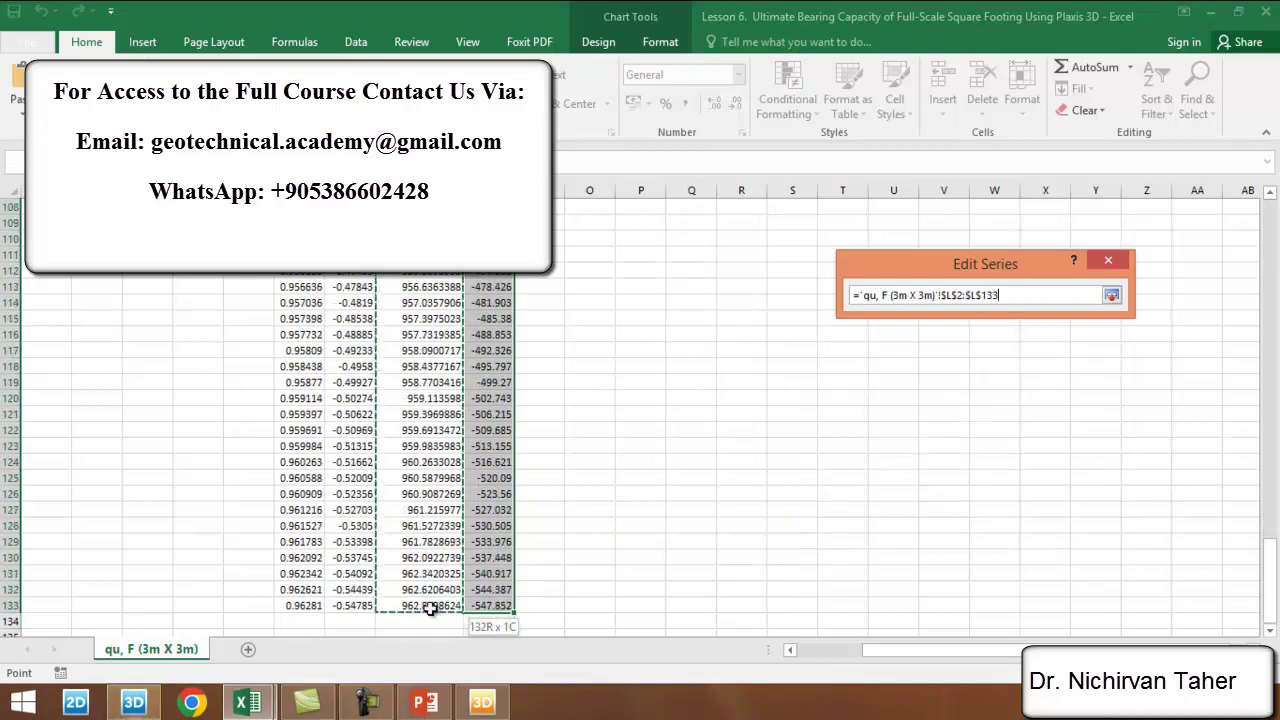
pyautogui.click(1112, 297)
pyautogui.moveTo(900, 385); pyautogui.dragTo(812, 383)
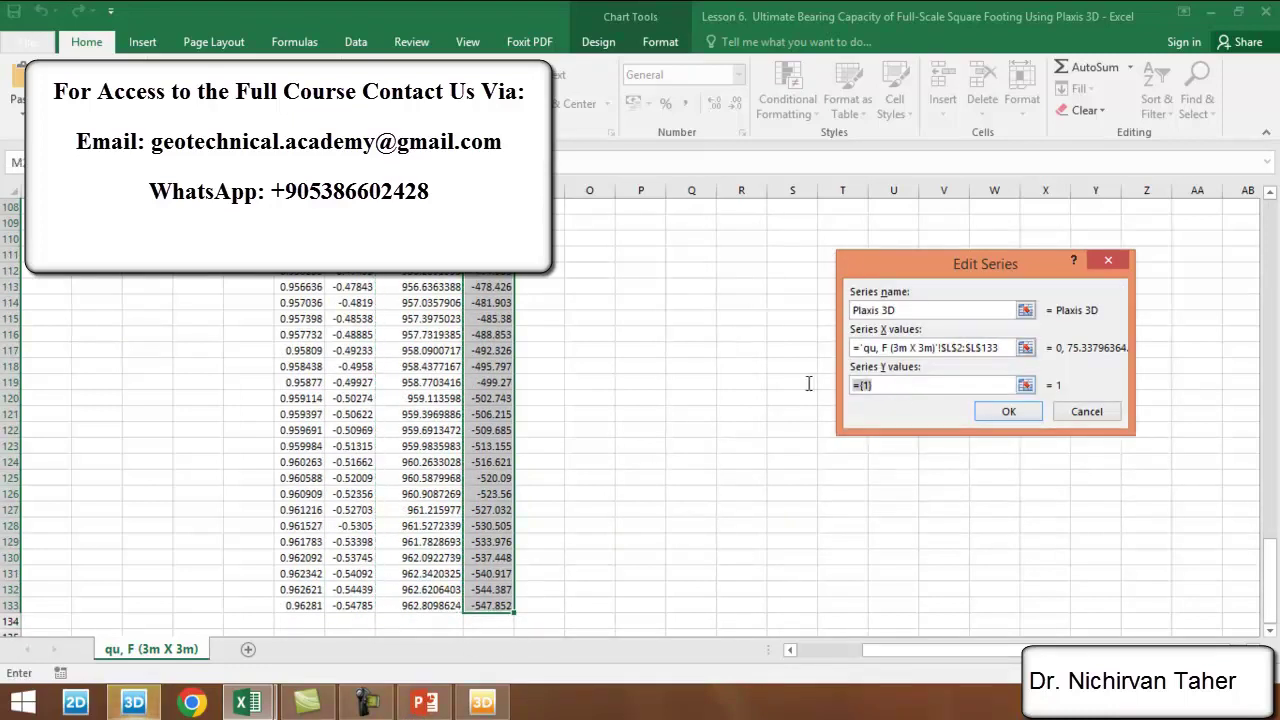
pyautogui.press('BackSpace')
pyautogui.click(1025, 385)
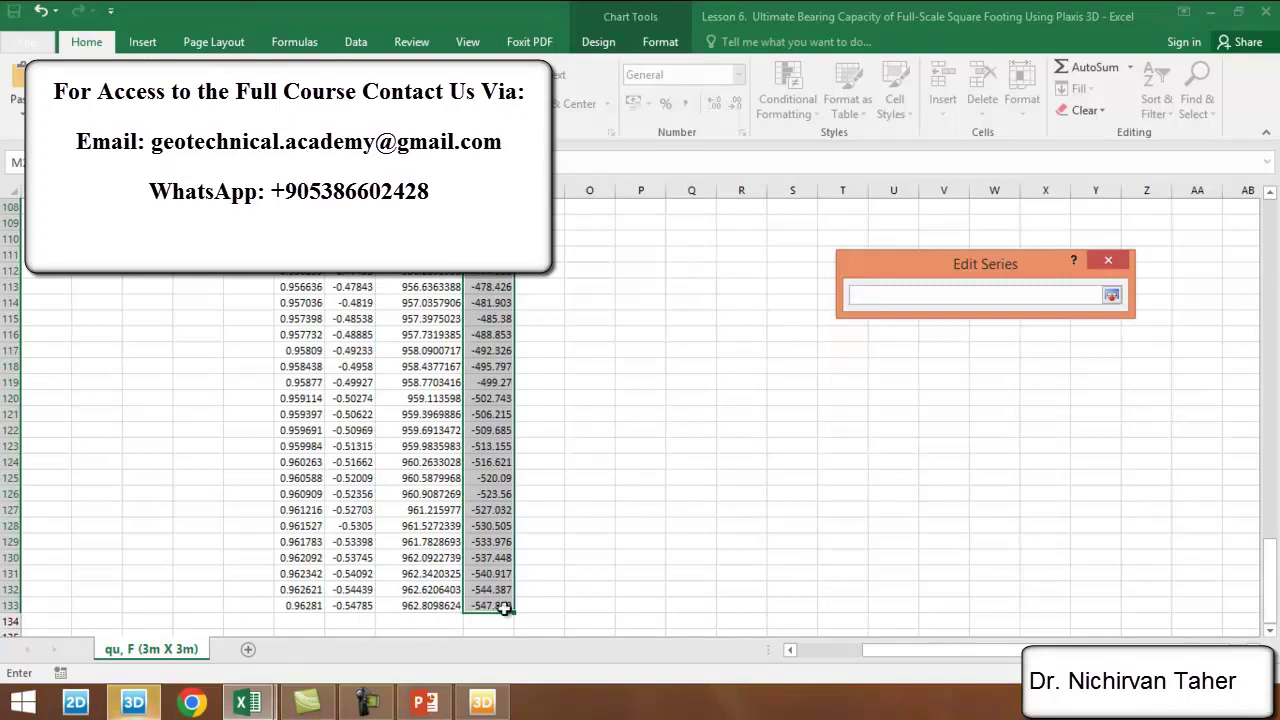
pyautogui.hotkey('ctrl', 'shift', 'Up')
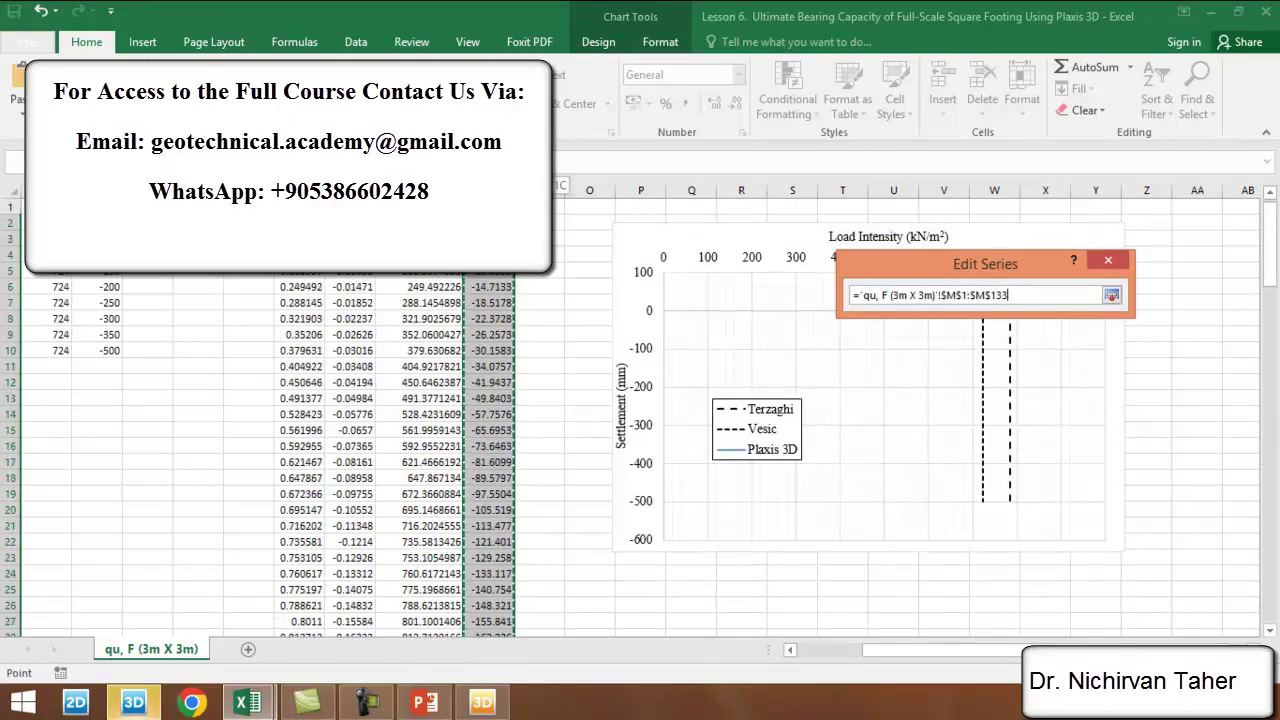
pyautogui.click(1112, 296)
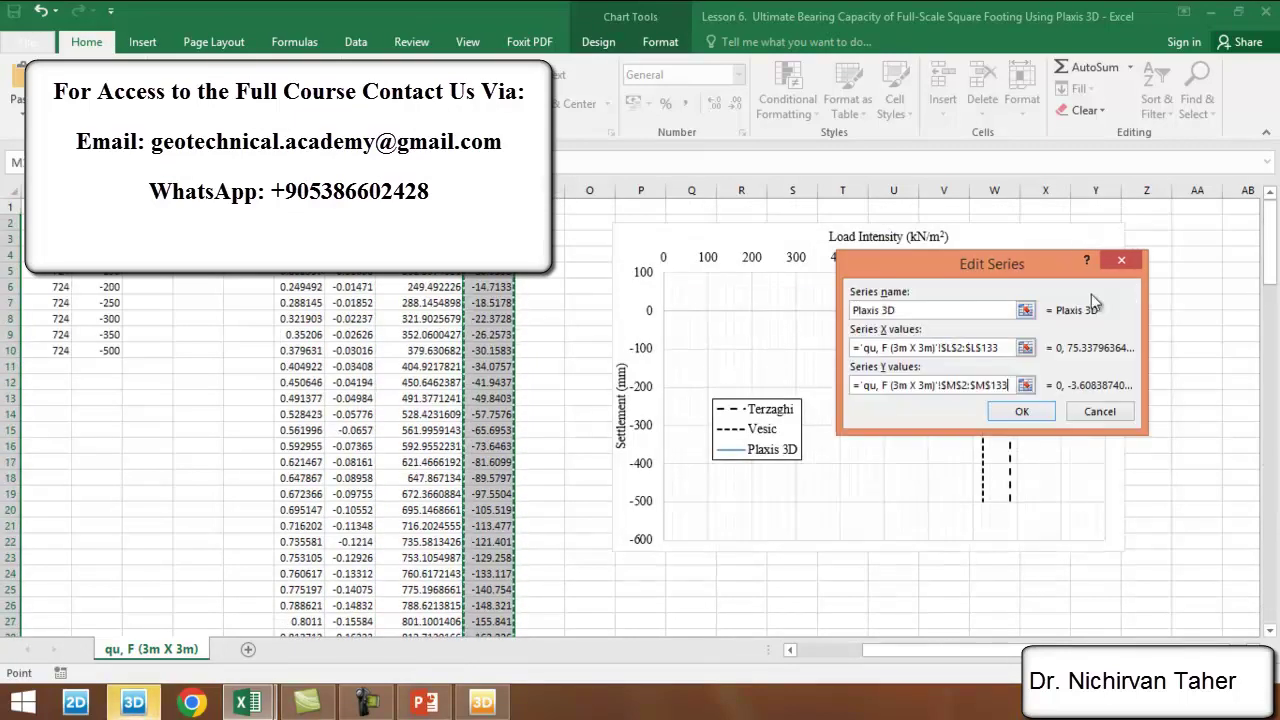
pyautogui.moveTo(948, 272); pyautogui.dragTo(655, 263)
pyautogui.click(728, 402)
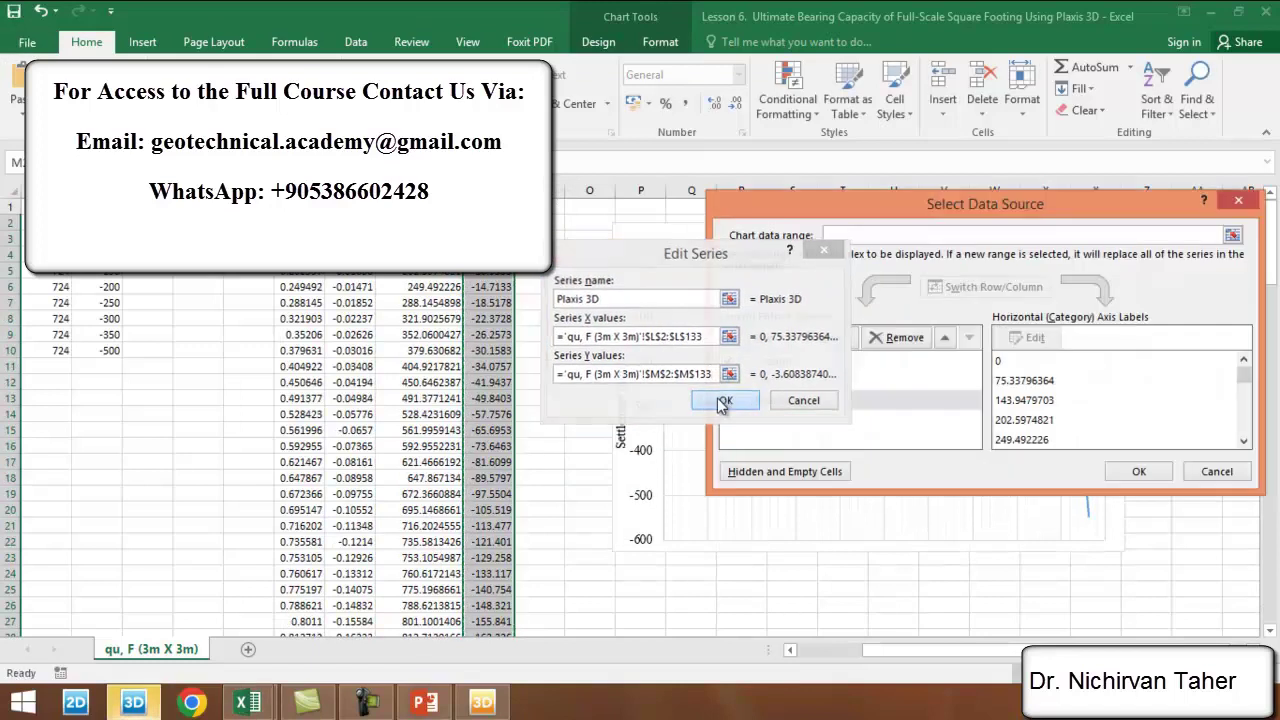
# - Close the data source settings and enlarge the chart by dragging its corner
pyautogui.click(1130, 470)
pyautogui.moveTo(778, 240); pyautogui.dragTo(734, 239)
pyautogui.moveTo(1077, 548); pyautogui.dragTo(1147, 590)
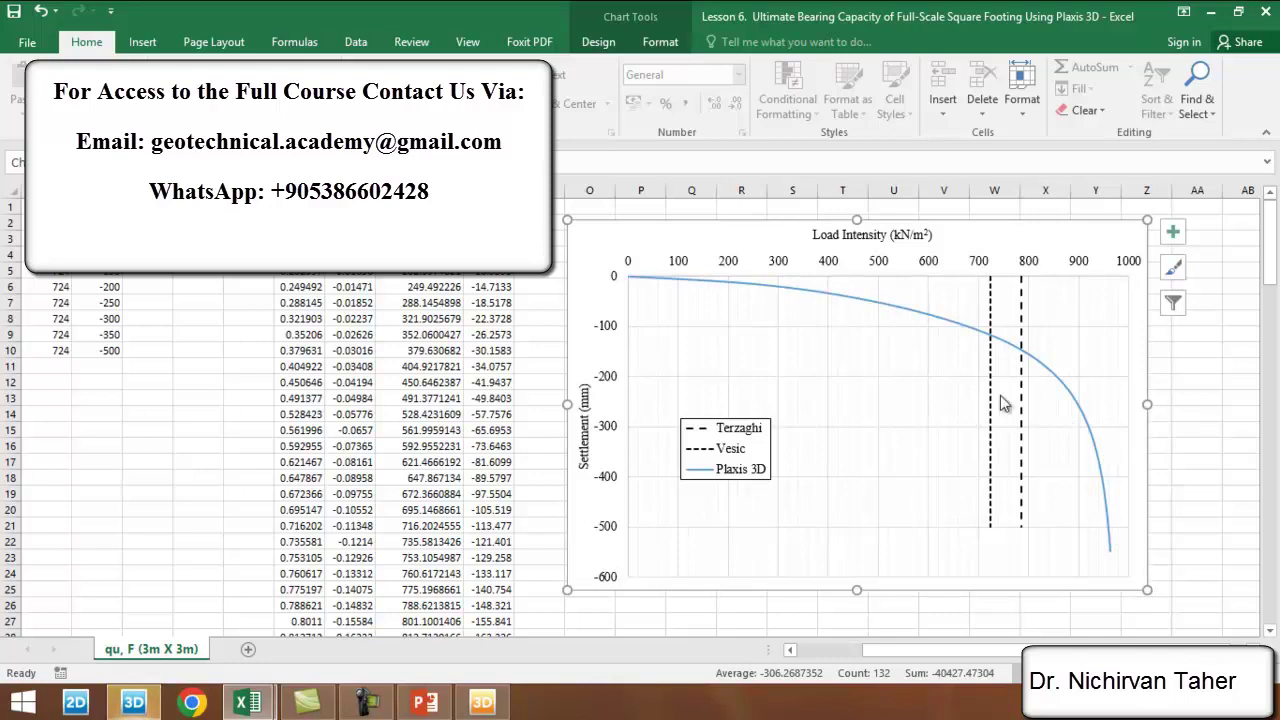
# - Draw straight tangent lines along the Plaxis 3D curve's steep final part
pyautogui.click(140, 43)
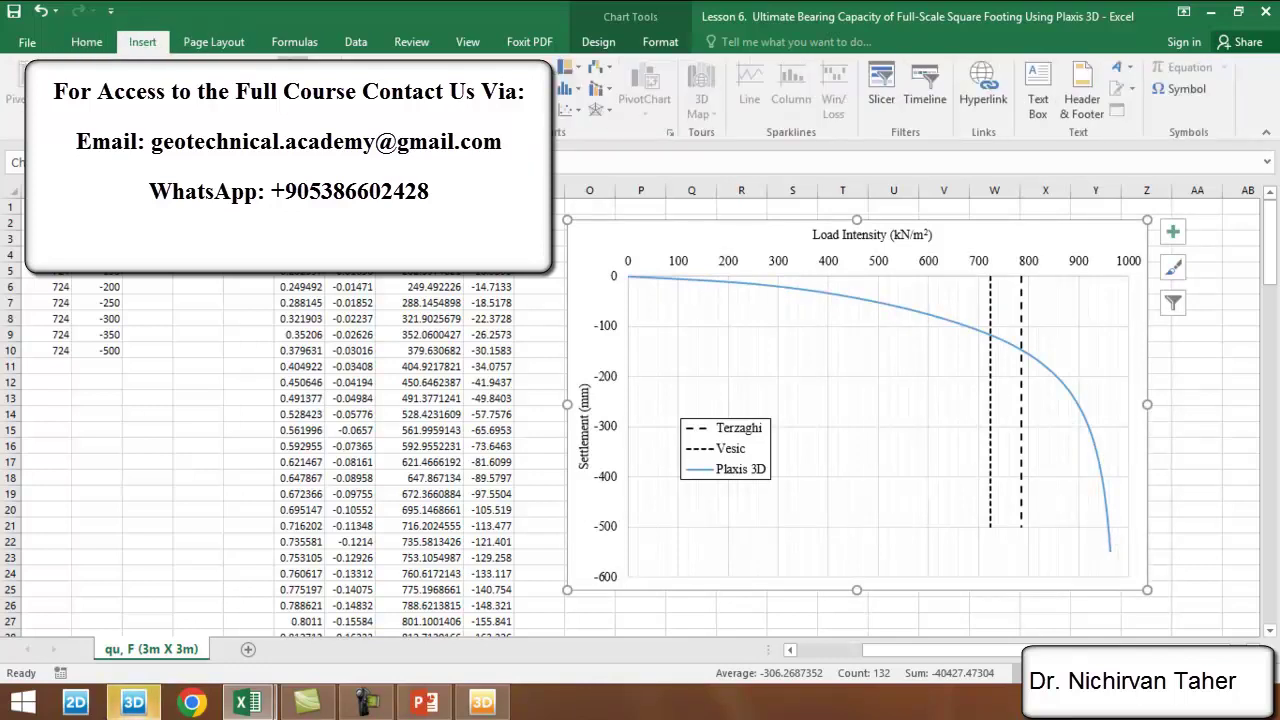
pyautogui.click(293, 75)
pyautogui.click(289, 176)
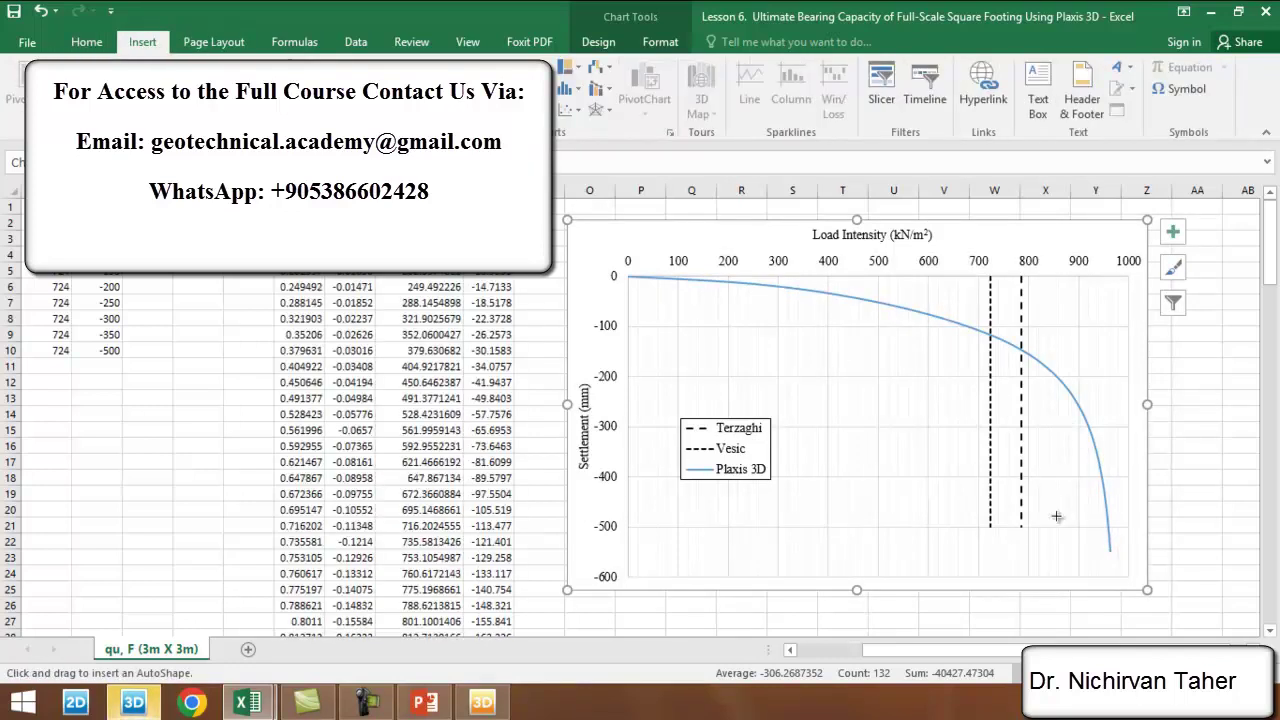
pyautogui.moveTo(1111, 549)
pyautogui.mouseDown()
pyautogui.moveTo(1071, 343)
pyautogui.moveTo(1074, 220)
pyautogui.moveTo(1068, 255)
pyautogui.moveTo(1075, 240)
pyautogui.mouseUp()
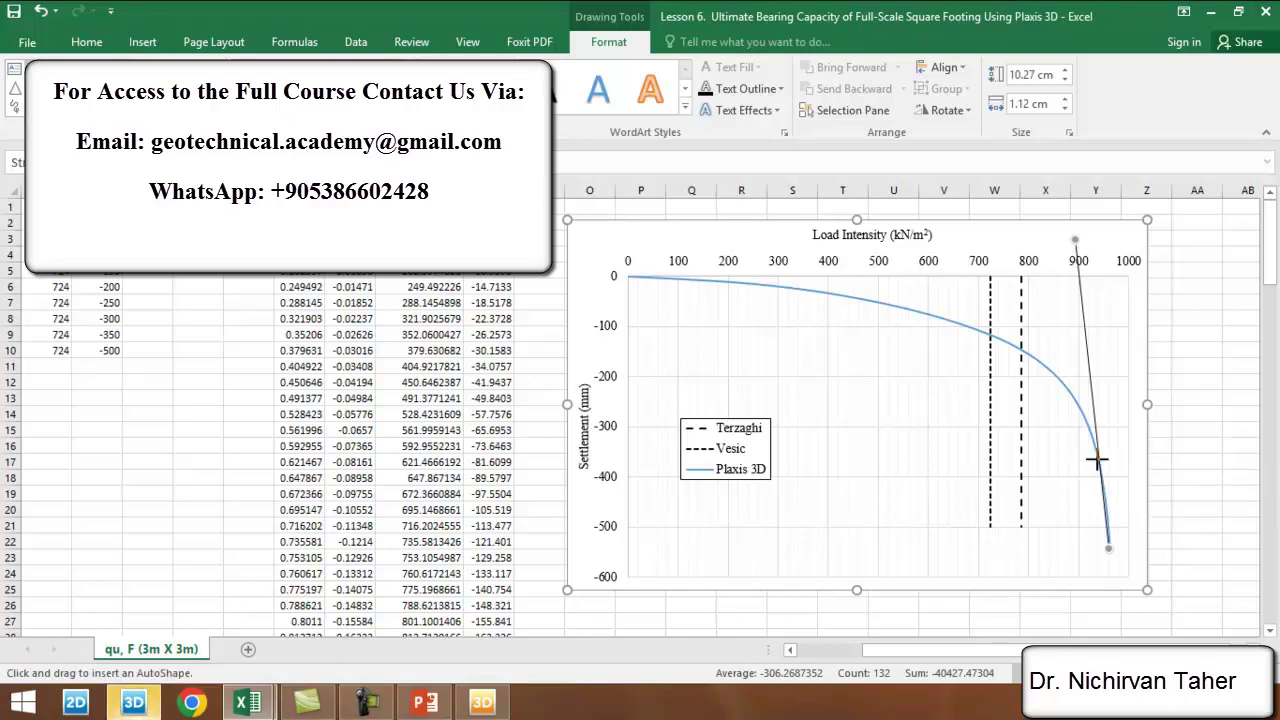
pyautogui.moveTo(1097, 460); pyautogui.dragTo(1097, 243)
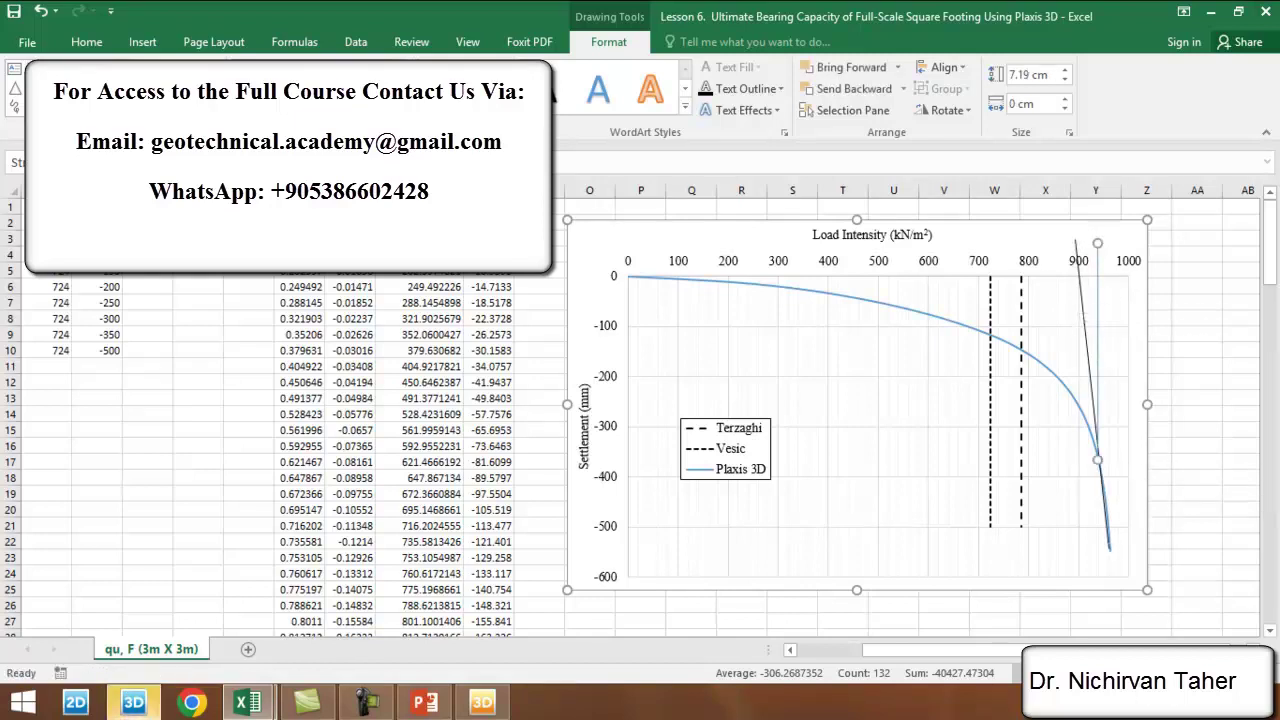